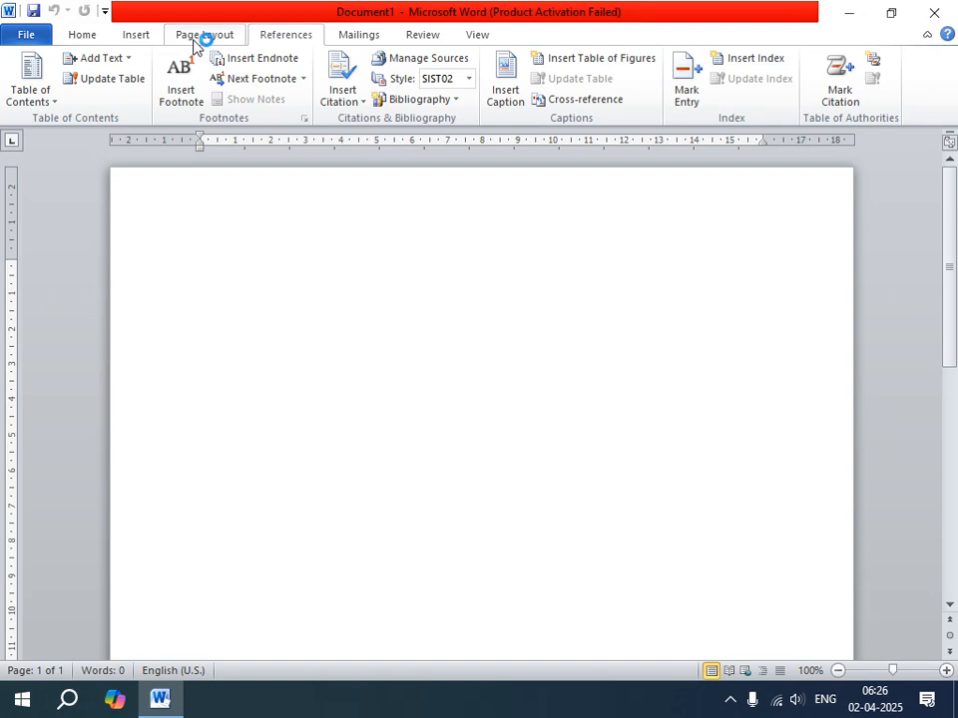
pyautogui.click(204, 36)
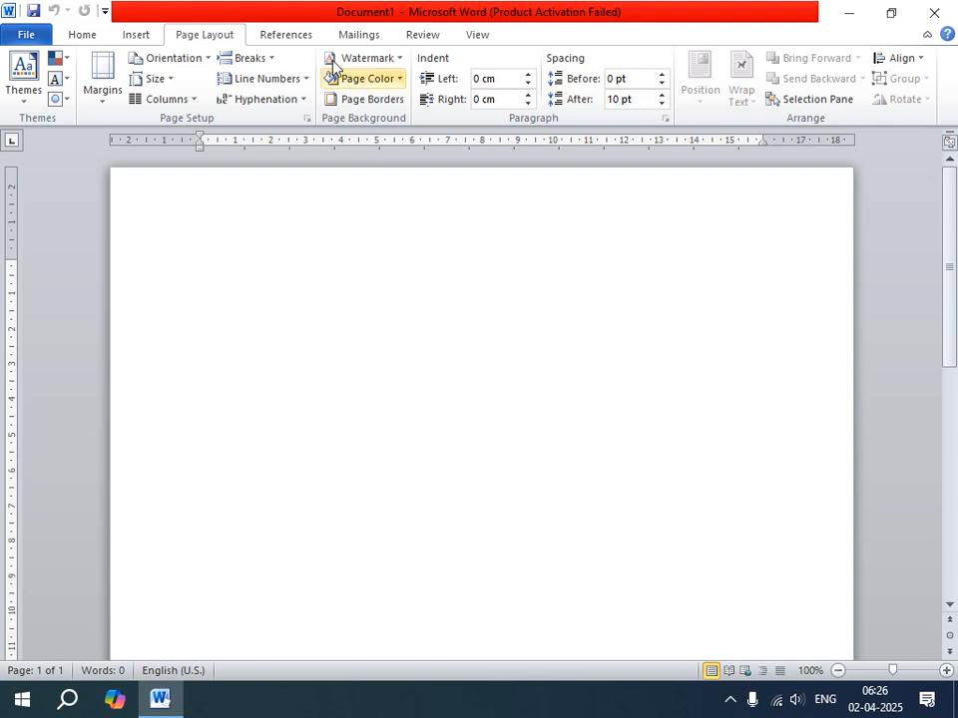
pyautogui.click(301, 35)
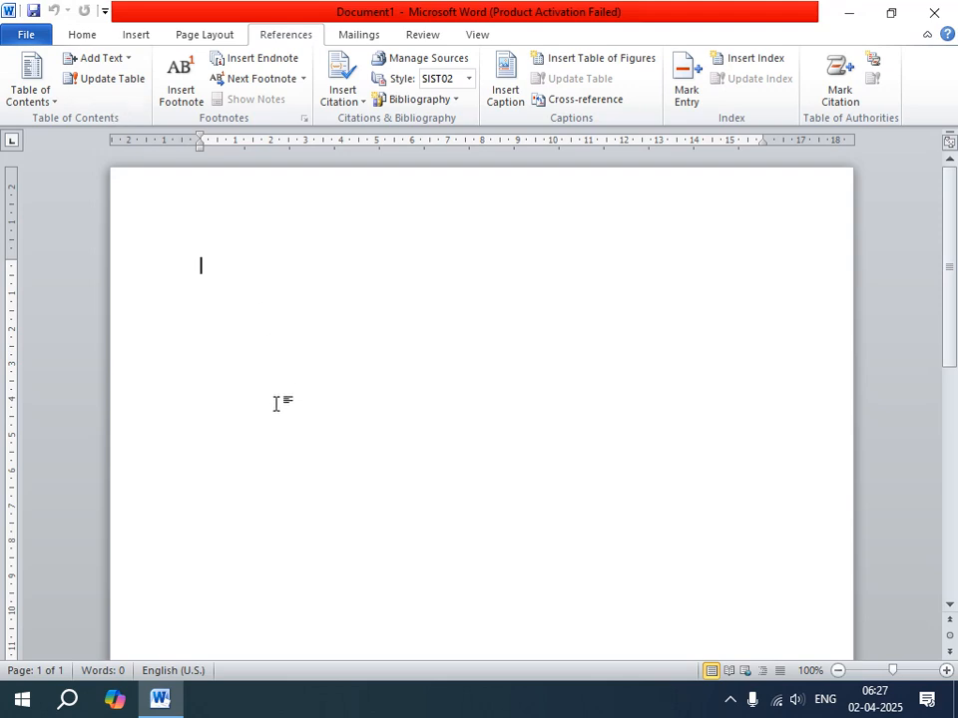
# Generate three paragraphs of sample text in the blank document with the formula =rand().
pyautogui.write('=')
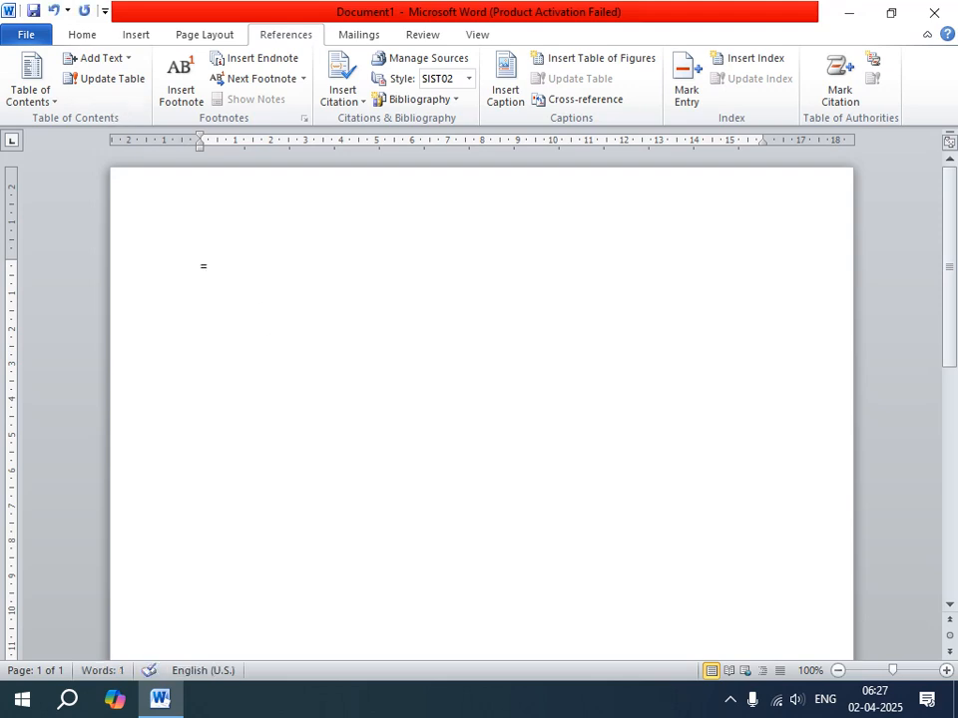
pyautogui.write('rand()')
pyautogui.press('Return')
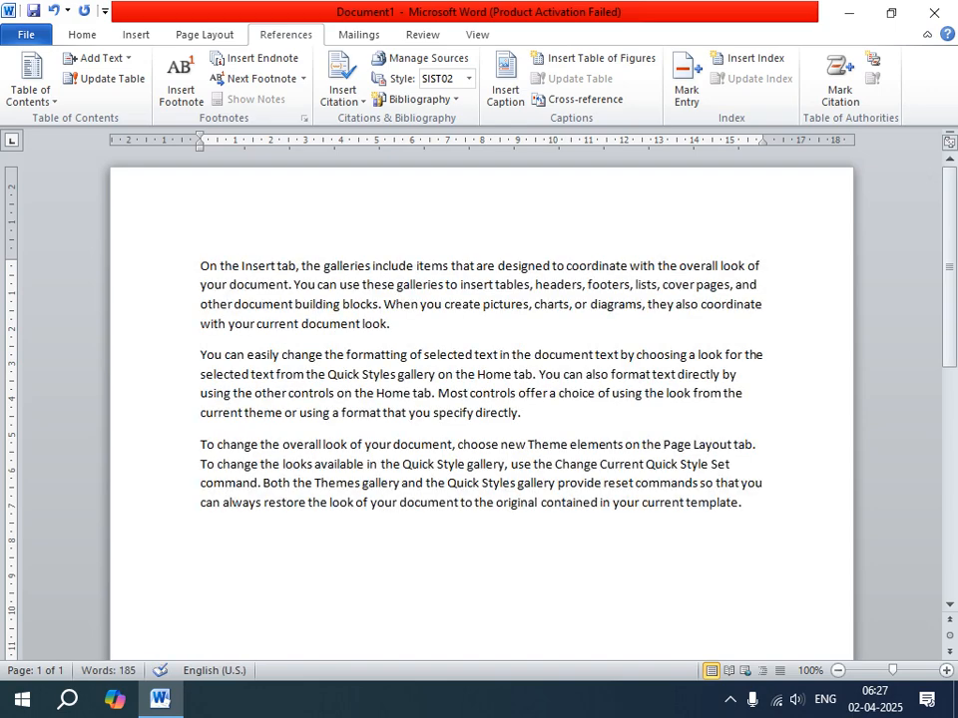
# Copy all the sample text and paste it repeatedly below itself until the document fills four pages.
pyautogui.hotkey('ctrl', 'a')
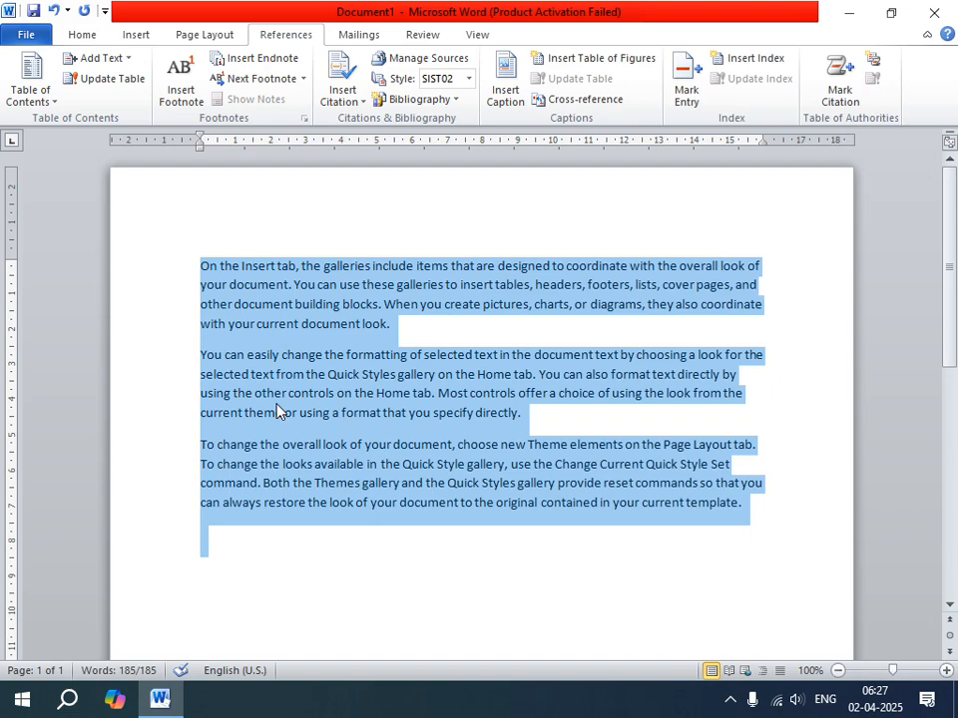
pyautogui.hotkey('ctrl', 'c')
pyautogui.press('Right')
pyautogui.hotkey('ctrl', 'v')
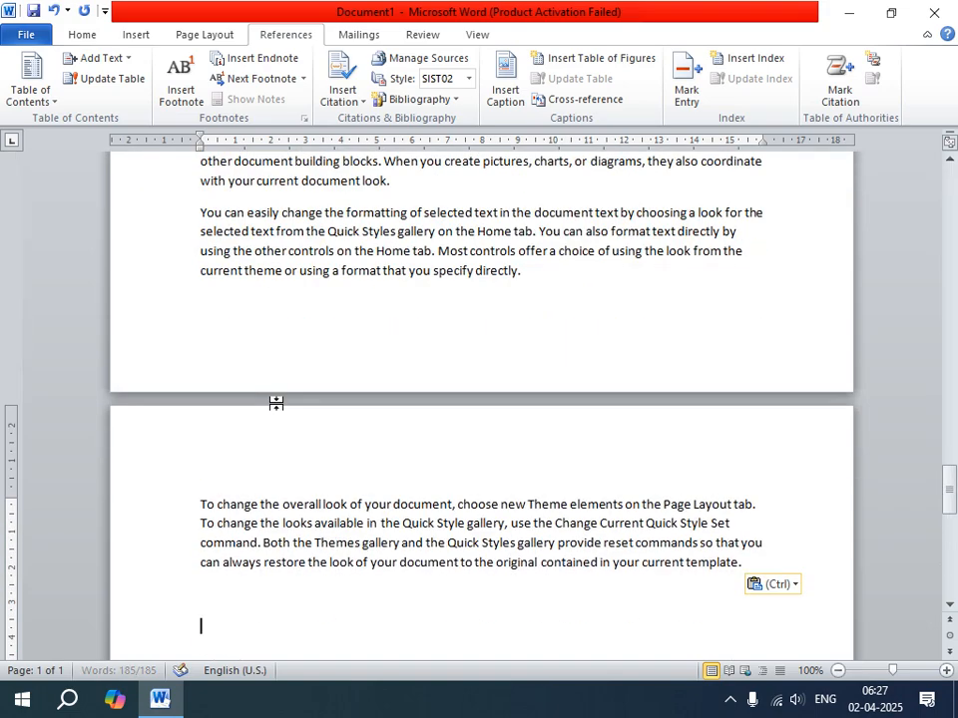
pyautogui.scroll(5, 315, 479)
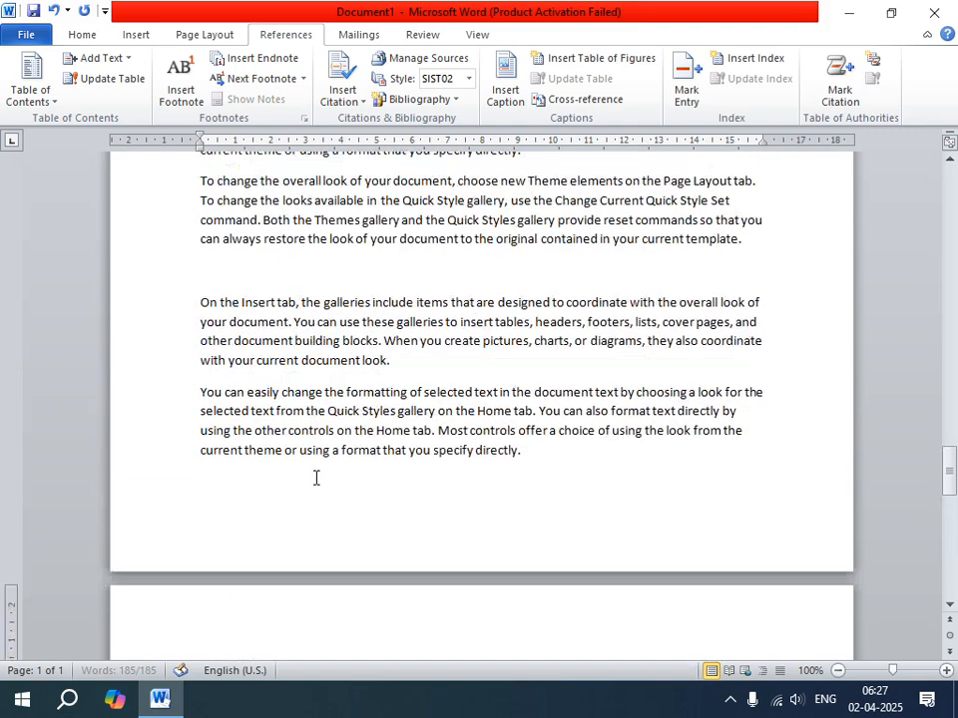
pyautogui.click(281, 475)
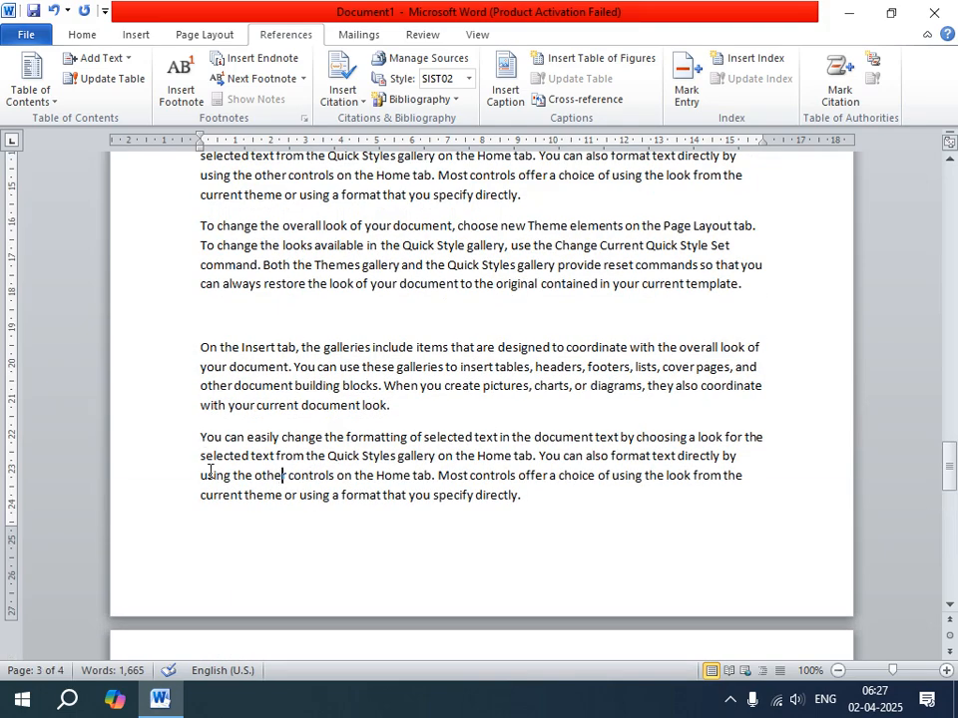
# Insert a blank page at the very start of the document, before the first paragraph.
pyautogui.scroll(20, 210, 469)
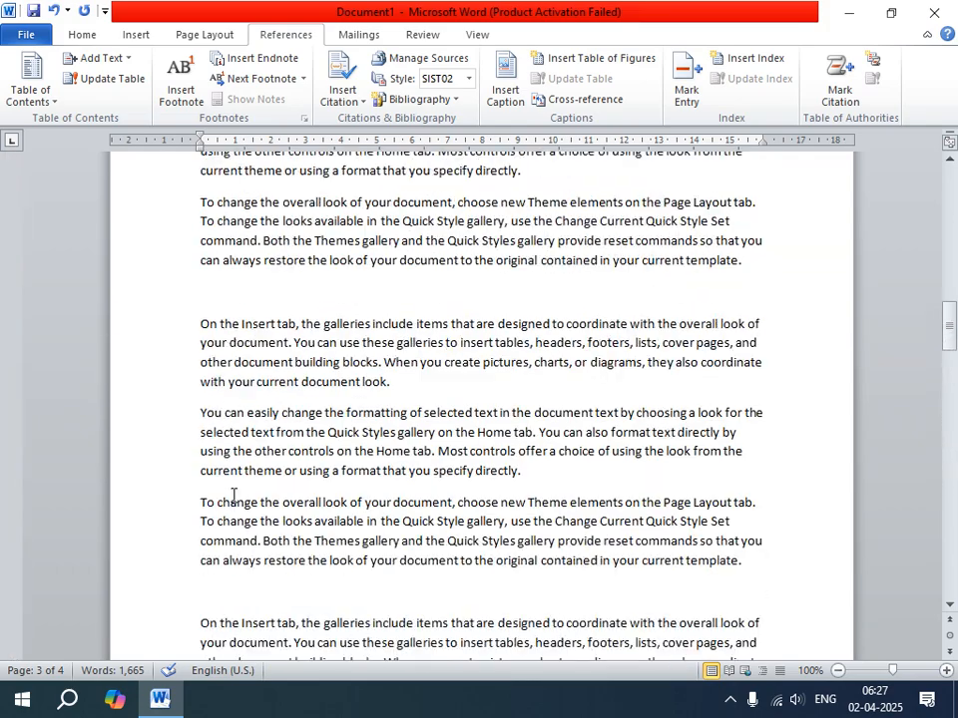
pyautogui.scroll(20, 240, 503)
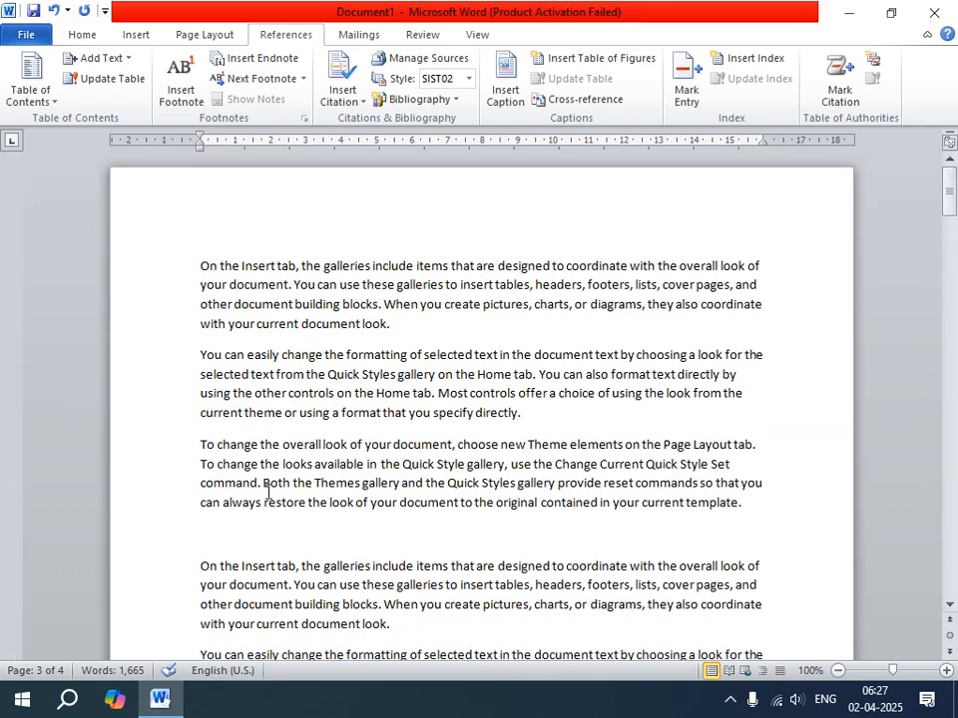
pyautogui.click(240, 261)
pyautogui.click(197, 268)
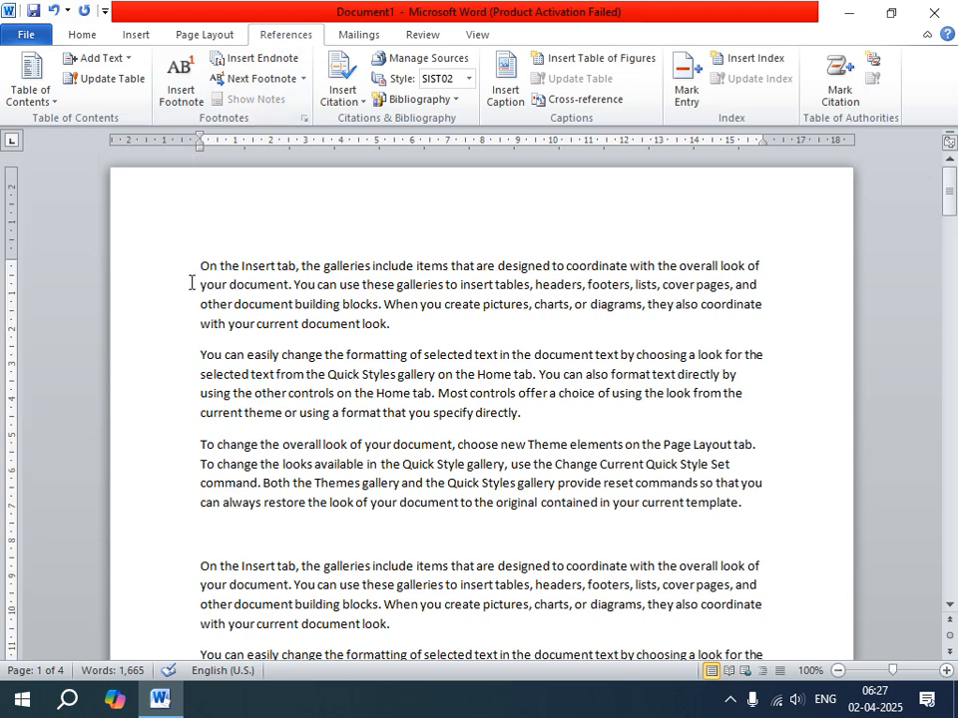
pyautogui.click(138, 36)
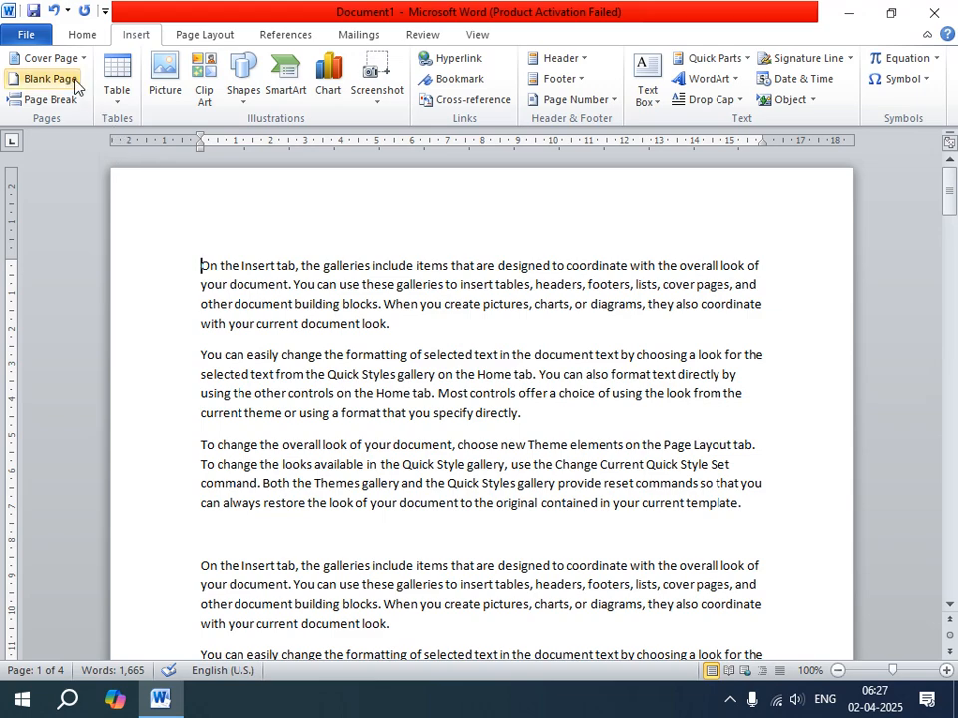
pyautogui.scroll(-12, 304, 223)
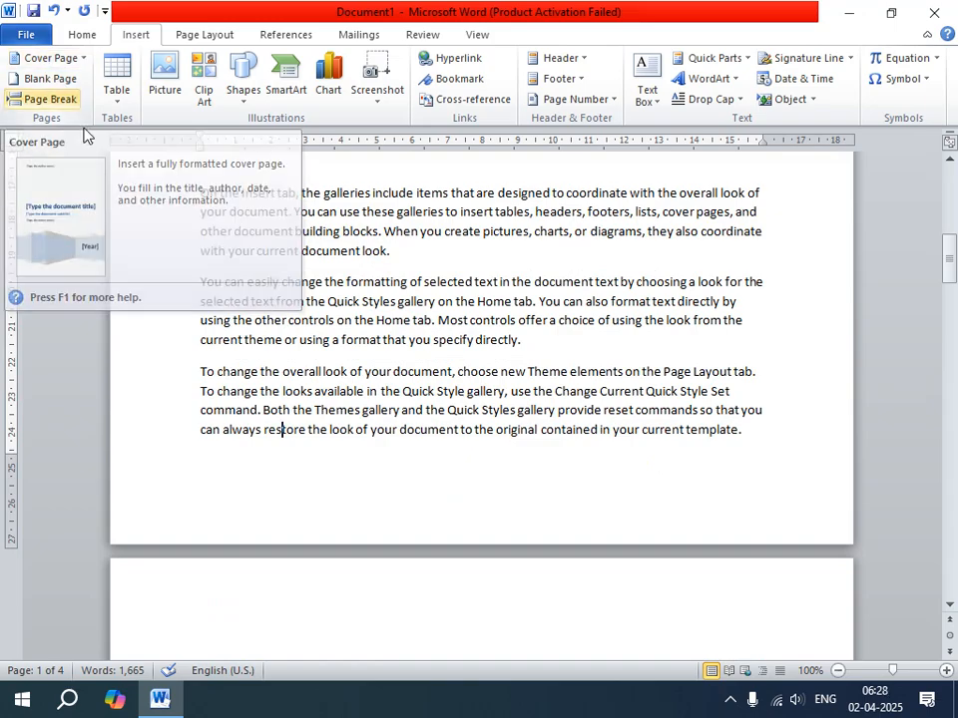
pyautogui.scroll(8, 260, 309)
pyautogui.scroll(3, 172, 189)
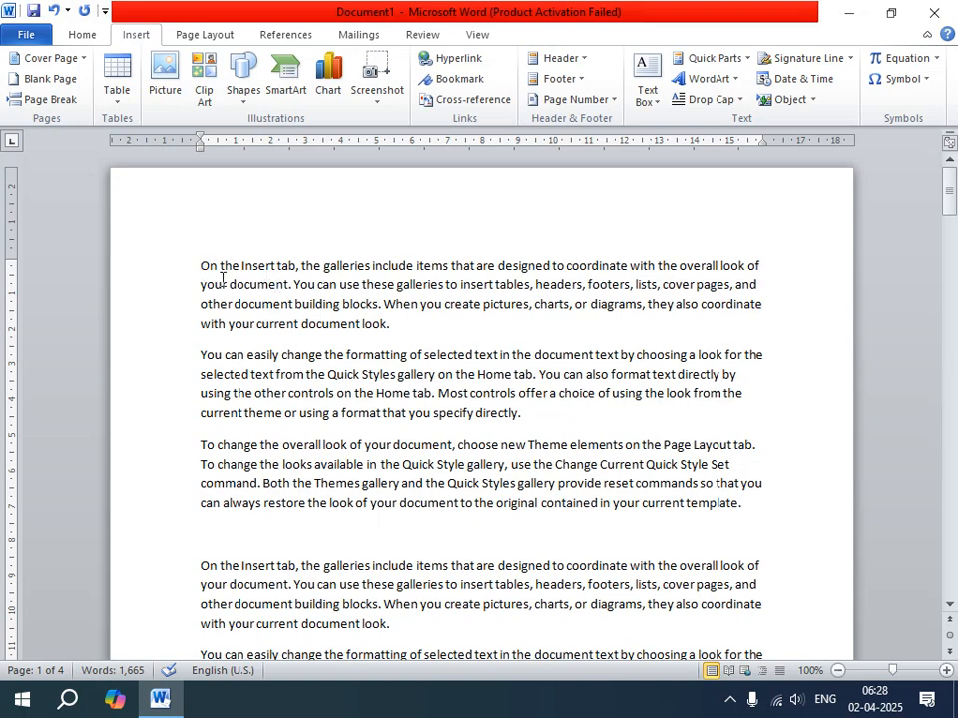
pyautogui.click(55, 81)
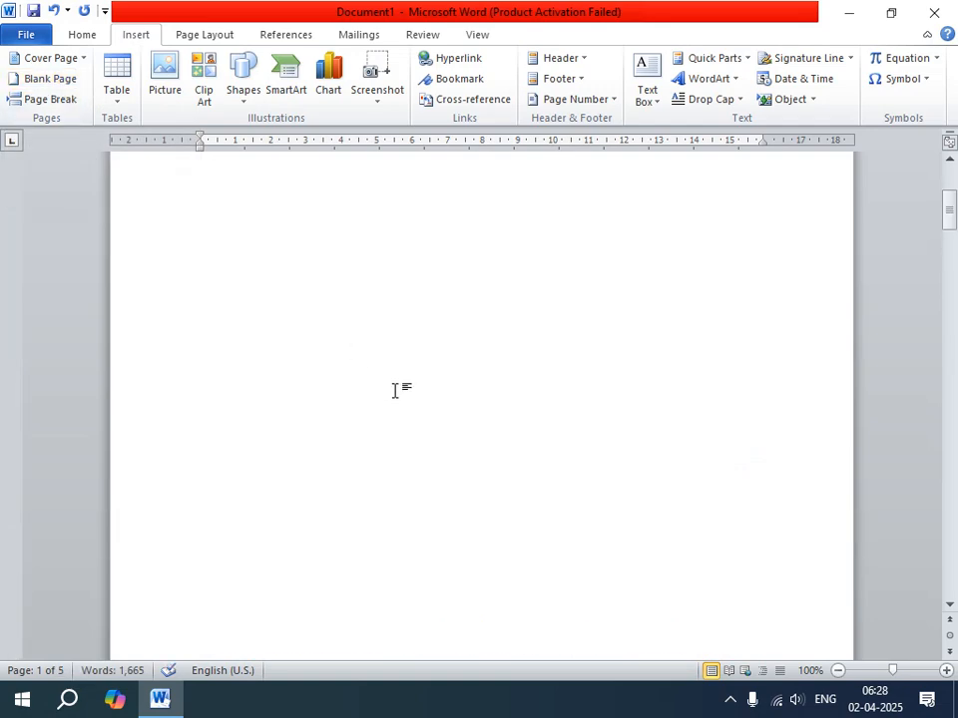
# Add the heading line "PAINT -01" above the first paragraph of text on page 2.
pyautogui.scroll(-3, 404, 383)
pyautogui.scroll(-3, 411, 375)
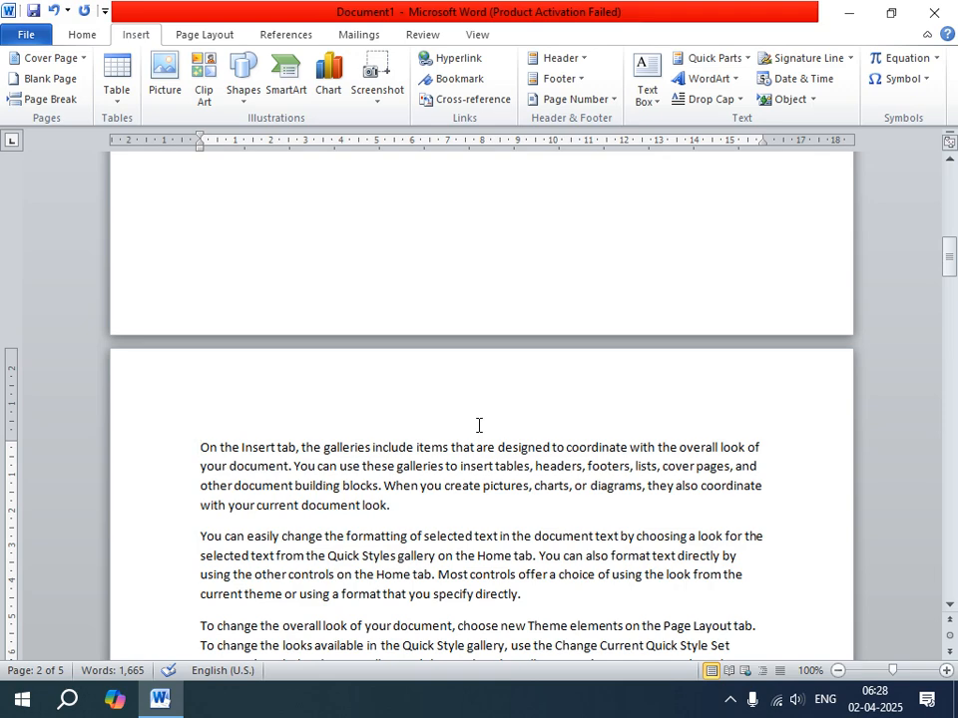
pyautogui.press('Return')
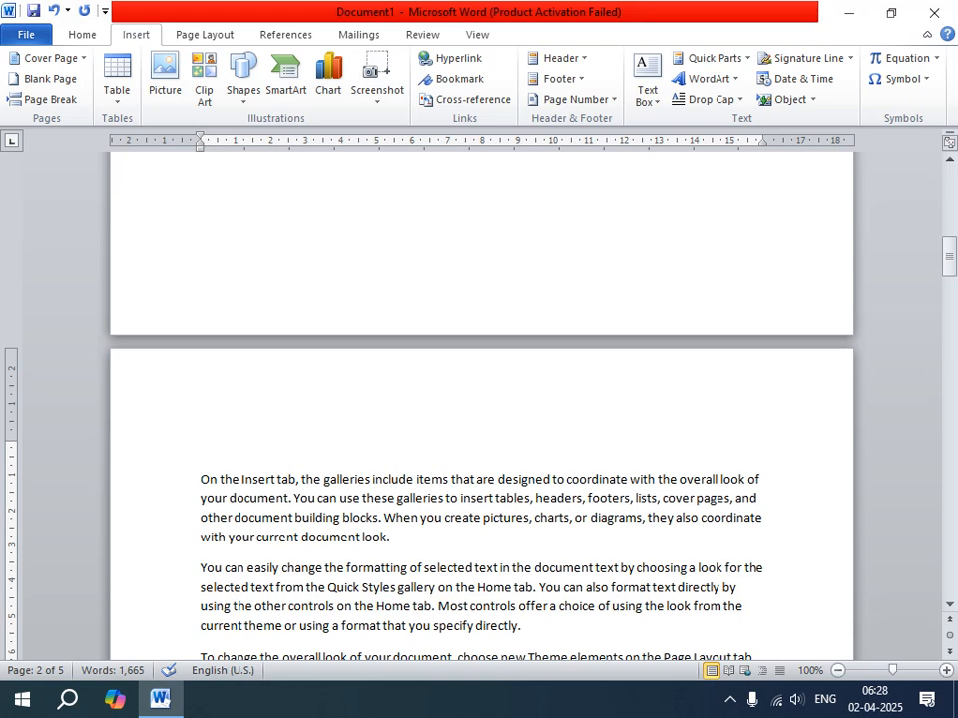
pyautogui.press('Up')
pyautogui.write('PAINT')
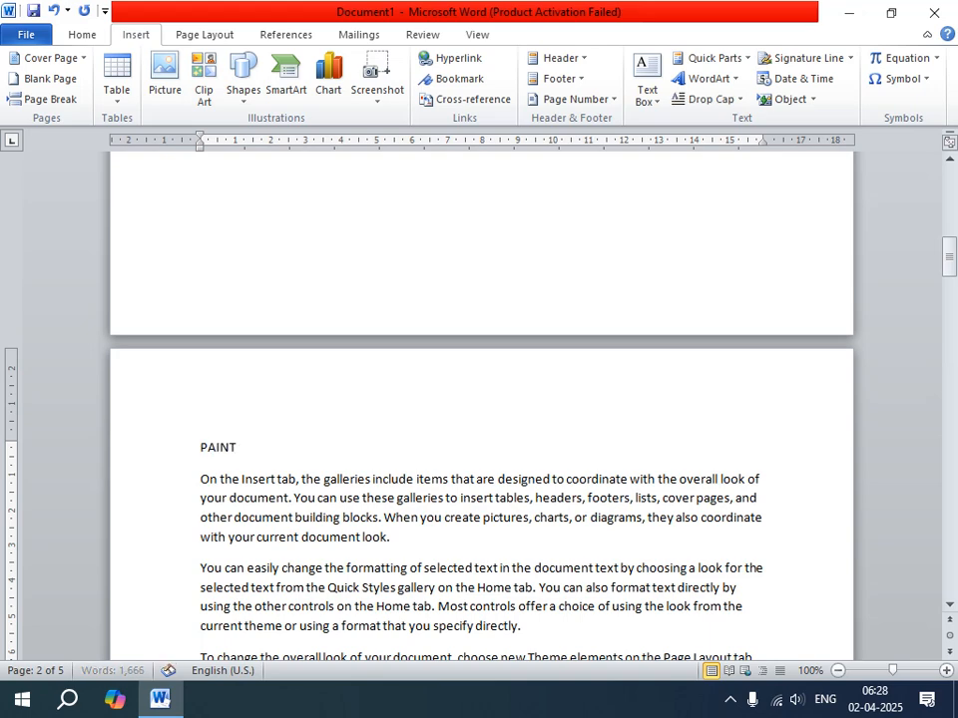
pyautogui.write(' -01')
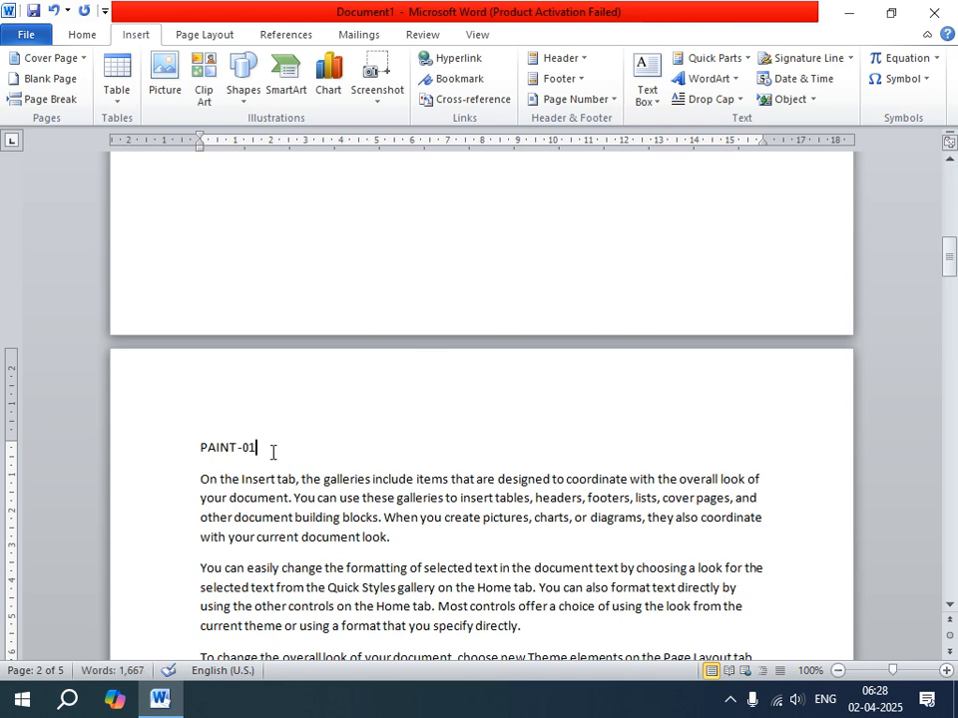
# Enlarge the "PAINT -01" heading on page 2 to font size 26.
pyautogui.moveTo(271, 451); pyautogui.dragTo(199, 447)
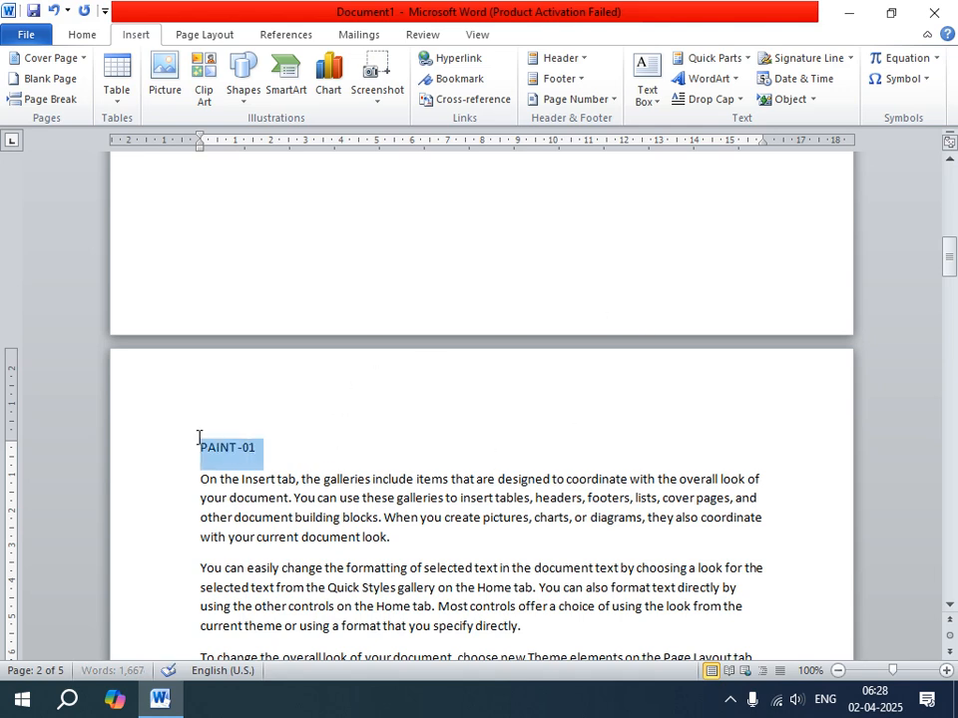
pyautogui.click(84, 34)
pyautogui.click(220, 66)
pyautogui.click(219, 66)
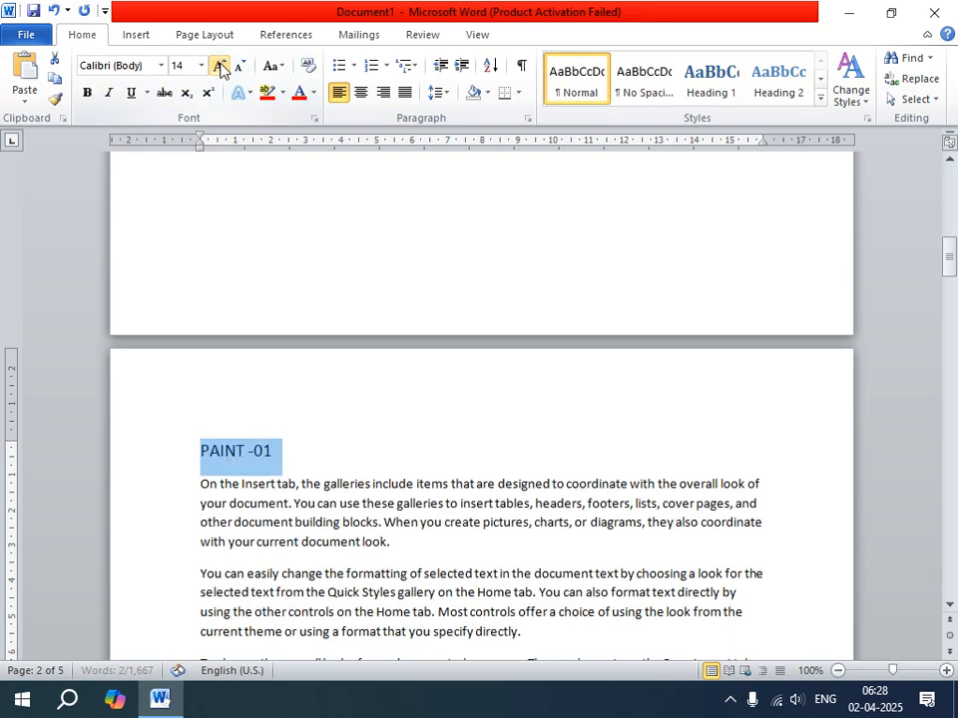
pyautogui.click(220, 66)
pyautogui.click(220, 66)
pyautogui.click(220, 66)
pyautogui.click(219, 66)
pyautogui.click(220, 66)
pyautogui.click(219, 65)
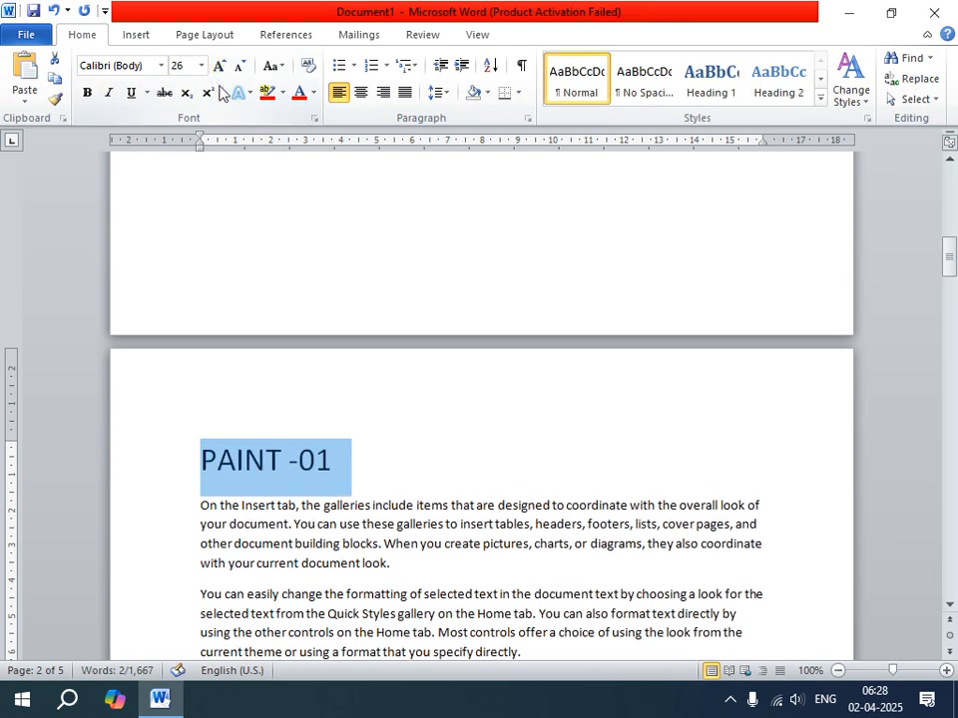
# Apply the Algerian font and red font color to the "PAINT -01" heading.
pyautogui.click(161, 66)
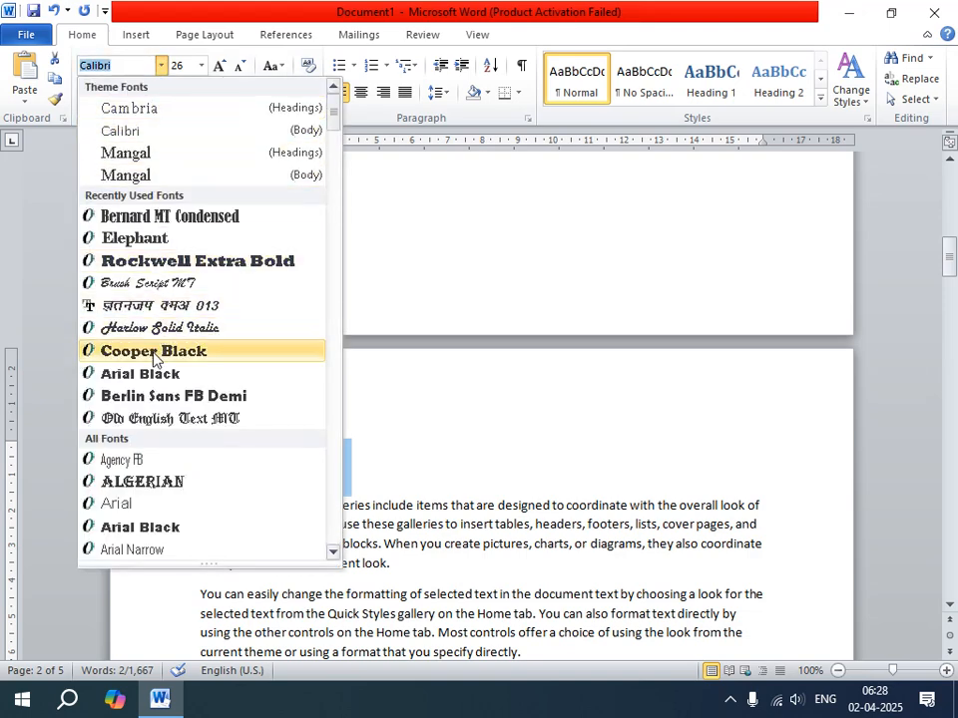
pyautogui.click(149, 484)
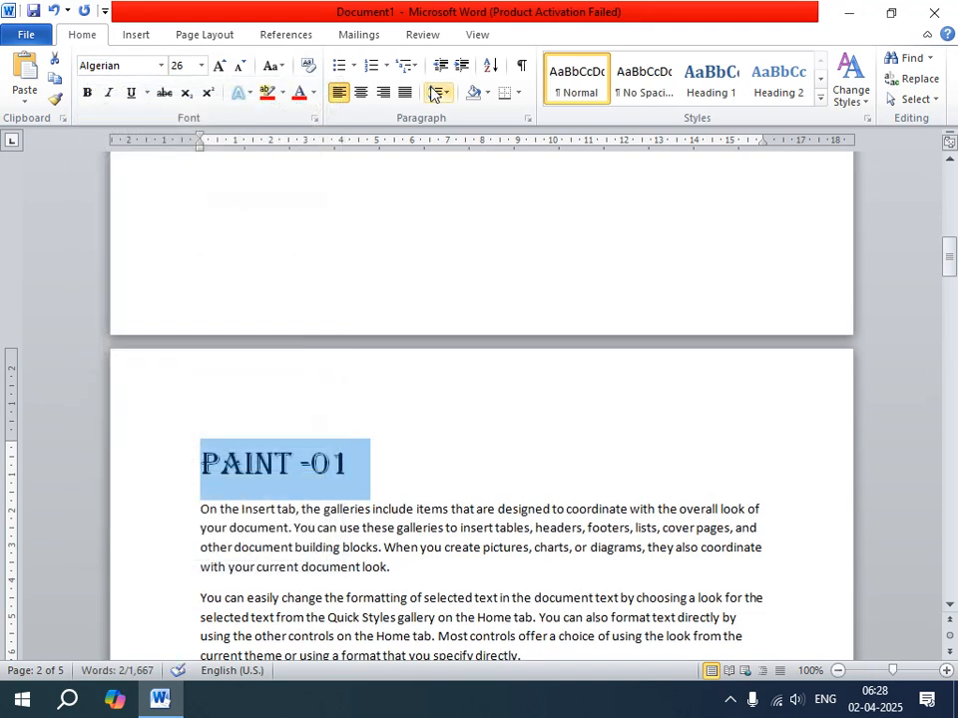
pyautogui.click(300, 97)
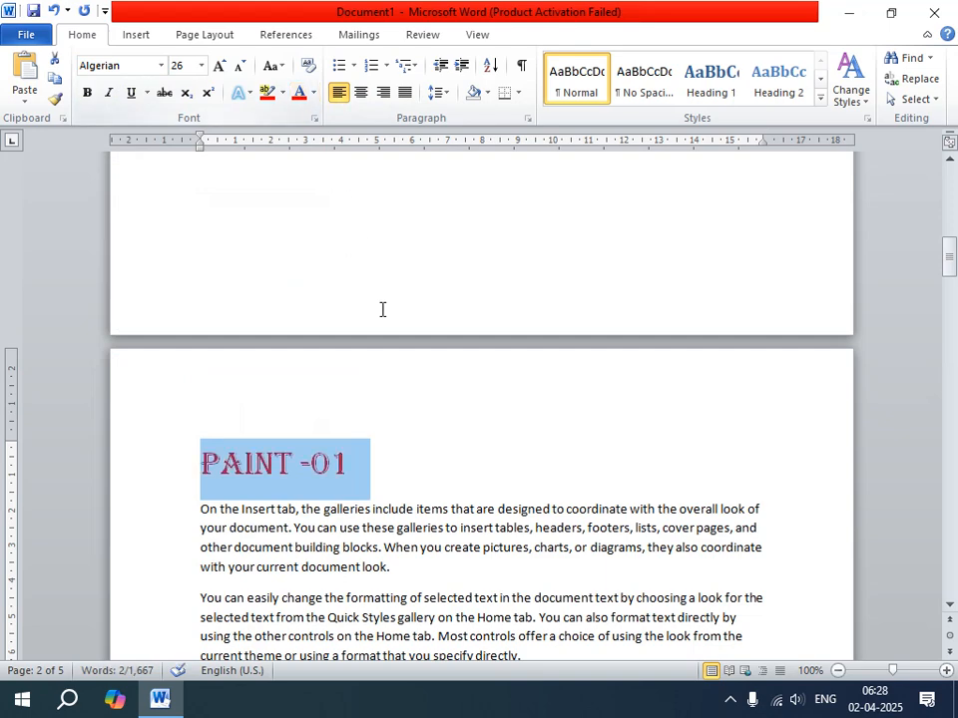
pyautogui.click(432, 483)
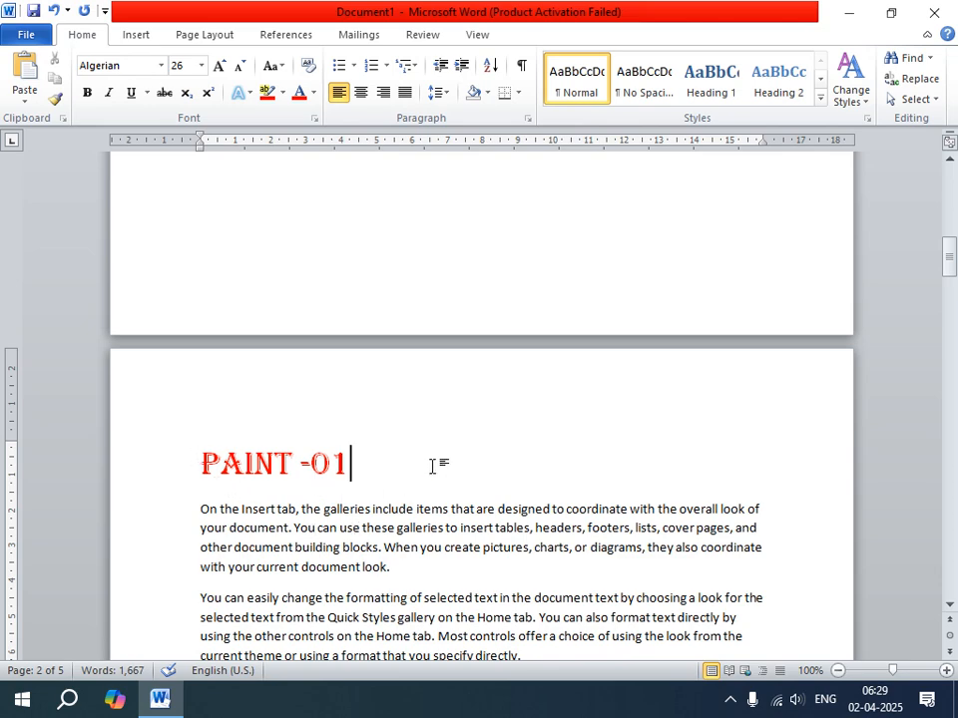
# Add the subheading "HOME MENU" on page 2 below the second paragraph that begins "On the Insert tab".
pyautogui.scroll(-2, 449, 610)
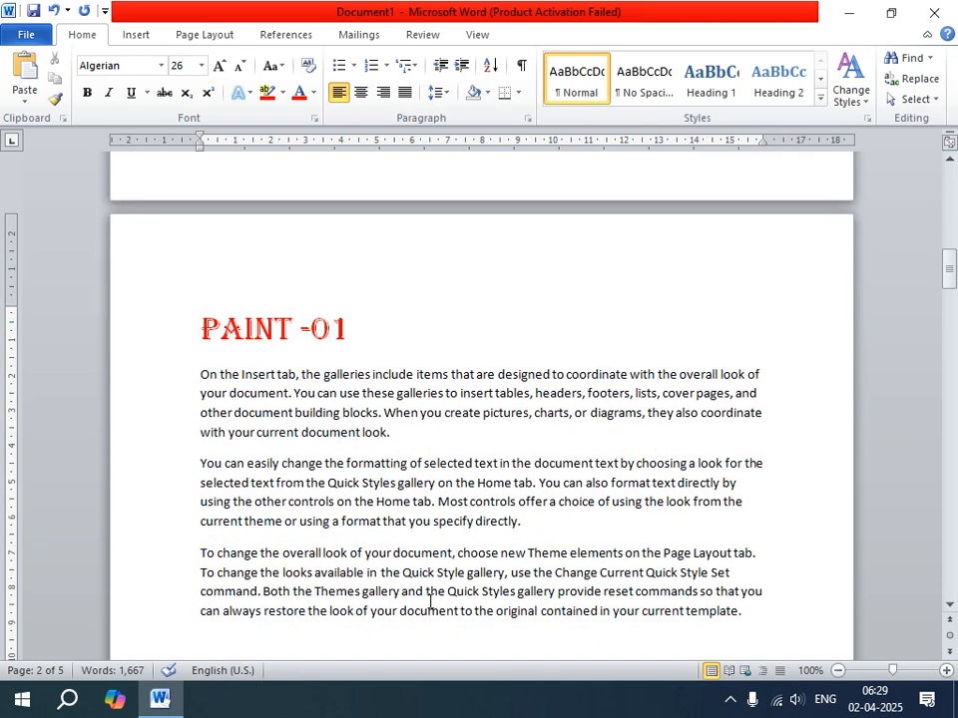
pyautogui.scroll(-4, 429, 603)
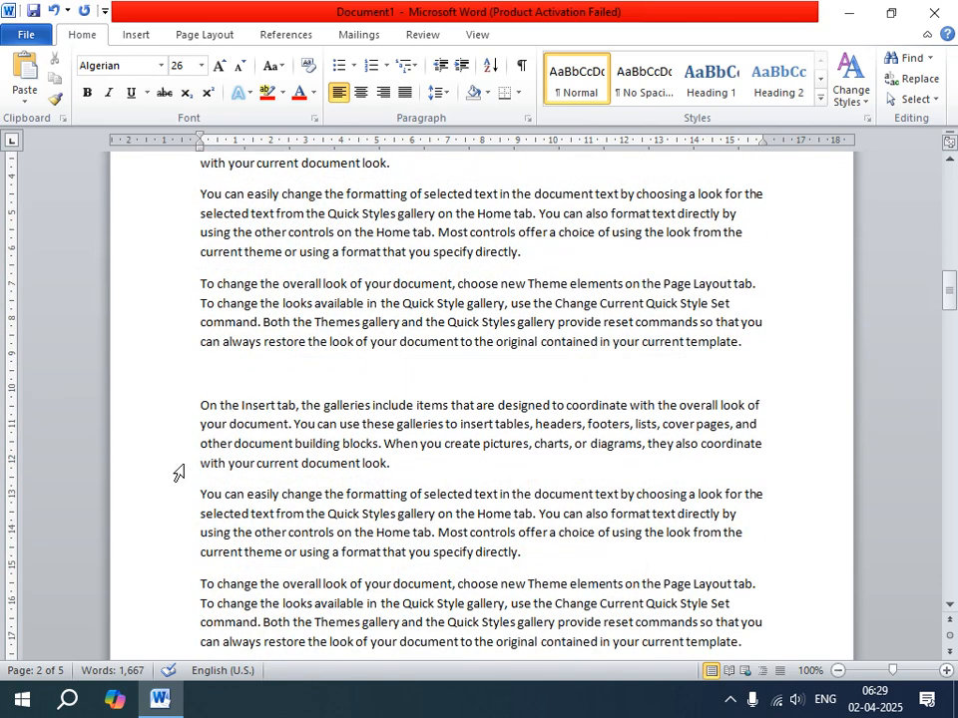
pyautogui.click(396, 464)
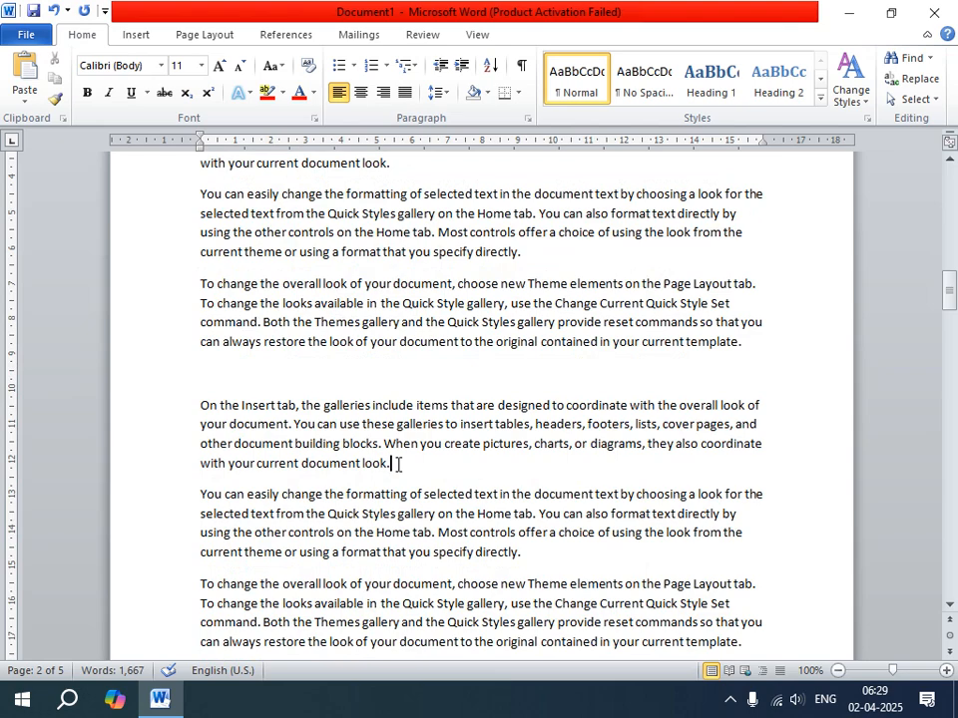
pyautogui.press('Return')
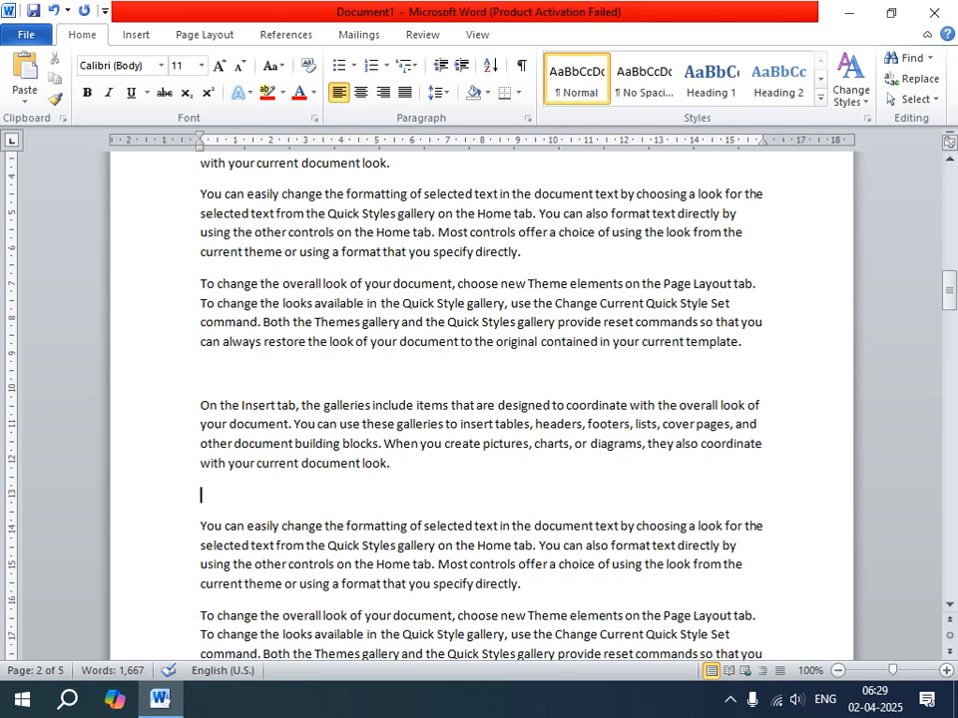
pyautogui.write('HOME ME')
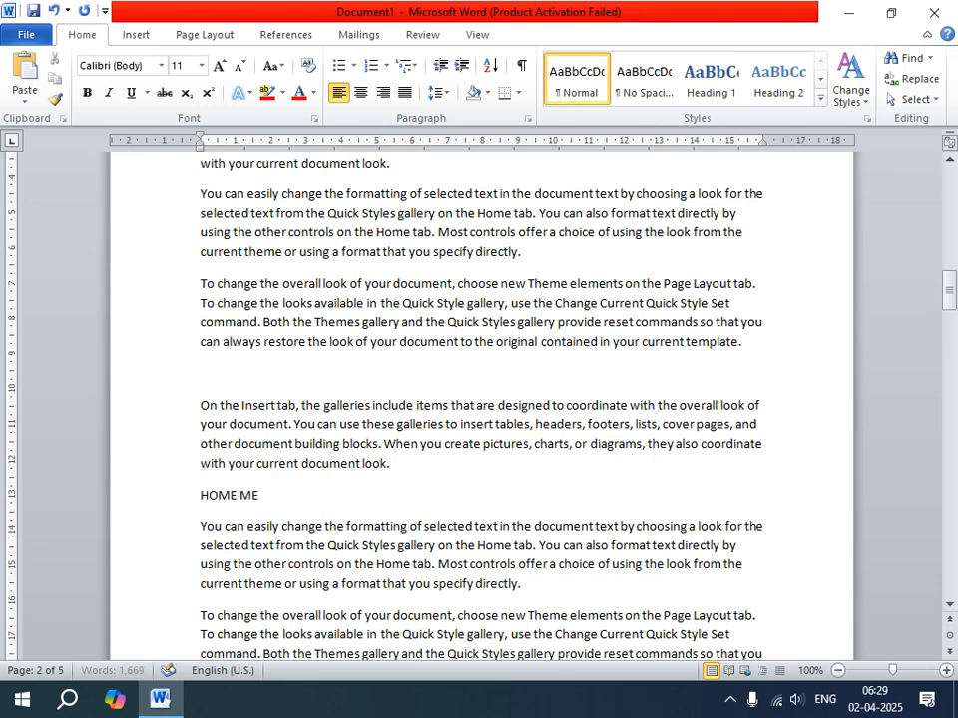
pyautogui.write('NU')
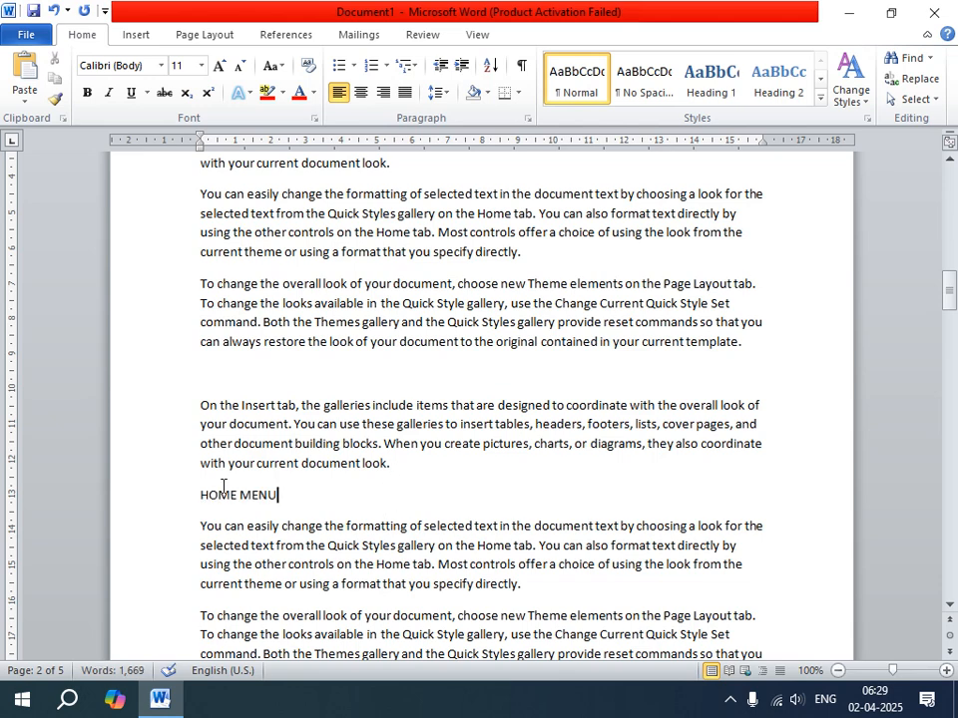
# Format the "HOME MENU" subheading as bold, underlined text at font size 12.
pyautogui.moveTo(284, 494); pyautogui.dragTo(200, 494)
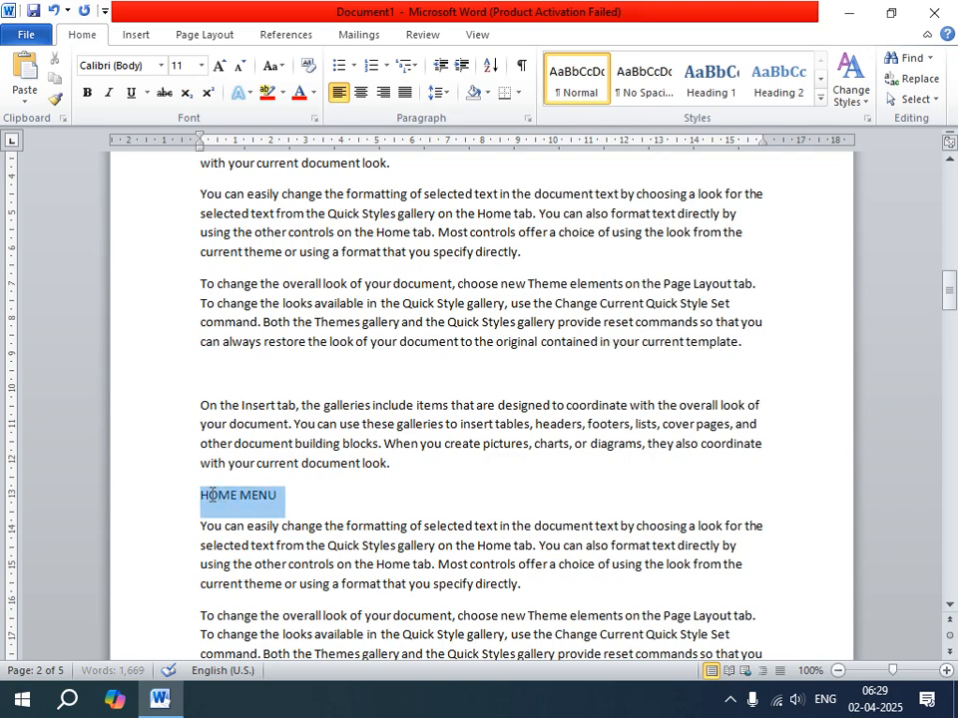
pyautogui.click(88, 93)
pyautogui.click(218, 65)
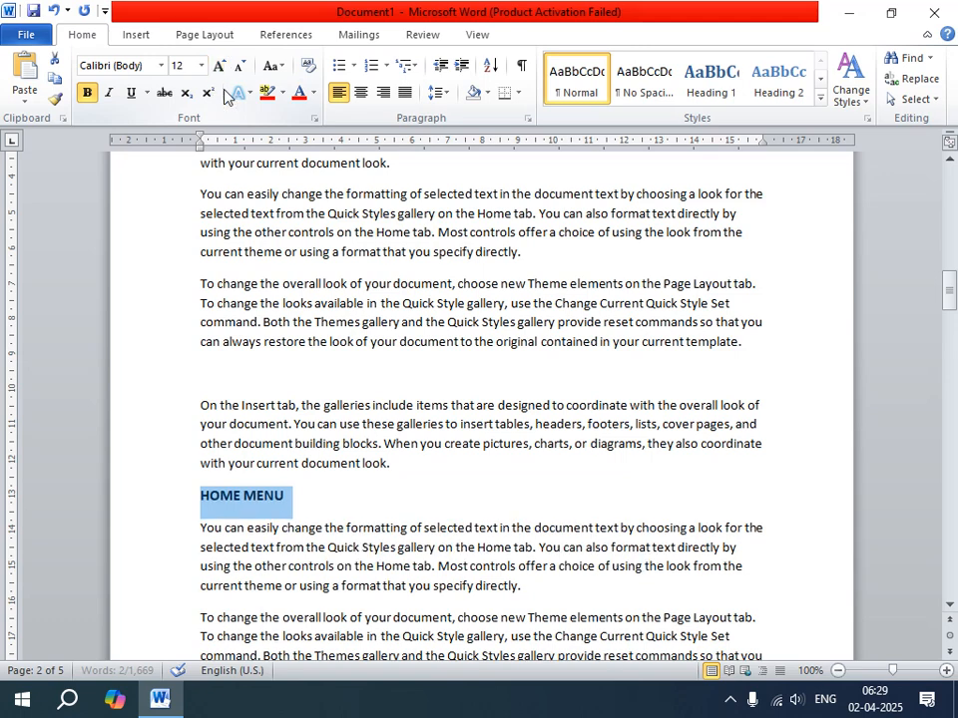
pyautogui.click(131, 93)
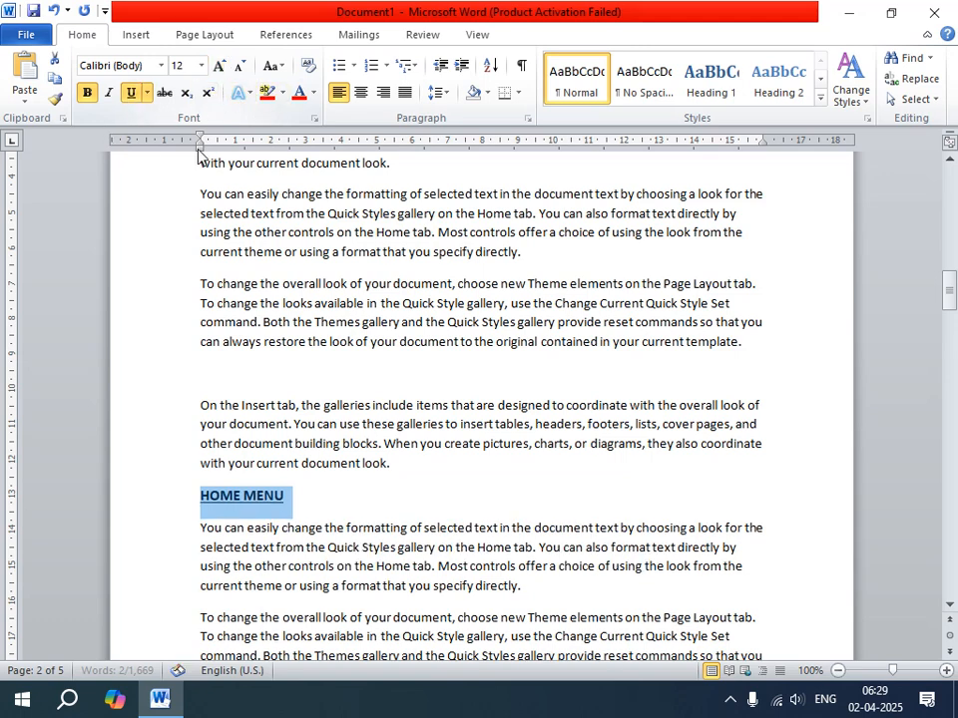
# Add a solid round bullet to the "HOME MENU" subheading on page 2.
pyautogui.click(351, 67)
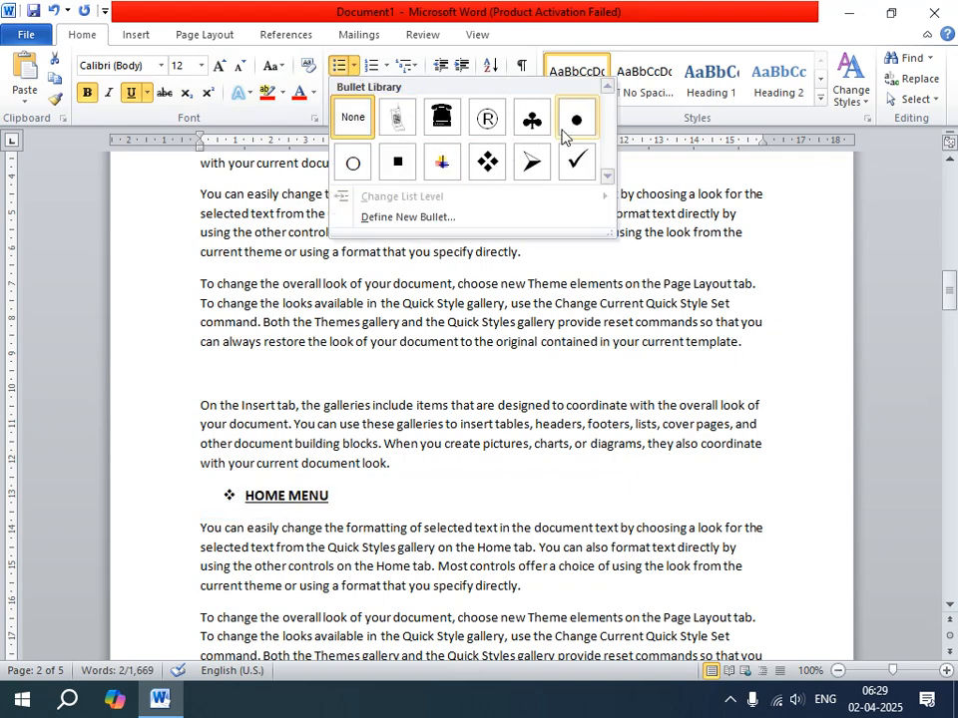
pyautogui.click(568, 133)
pyautogui.scroll(5, 432, 412)
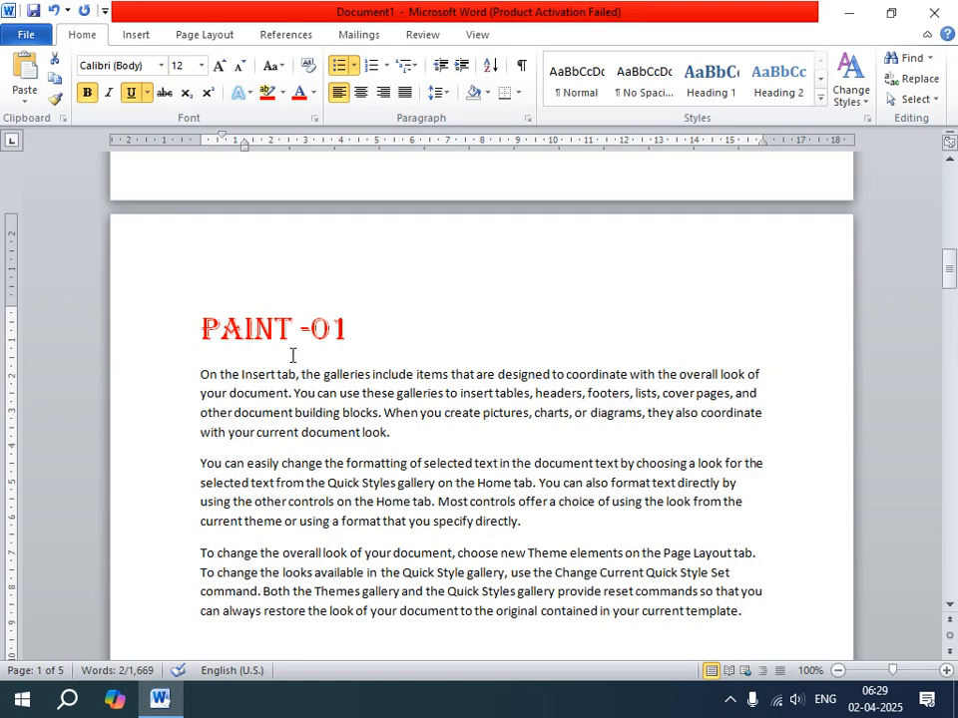
pyautogui.scroll(-5, 367, 457)
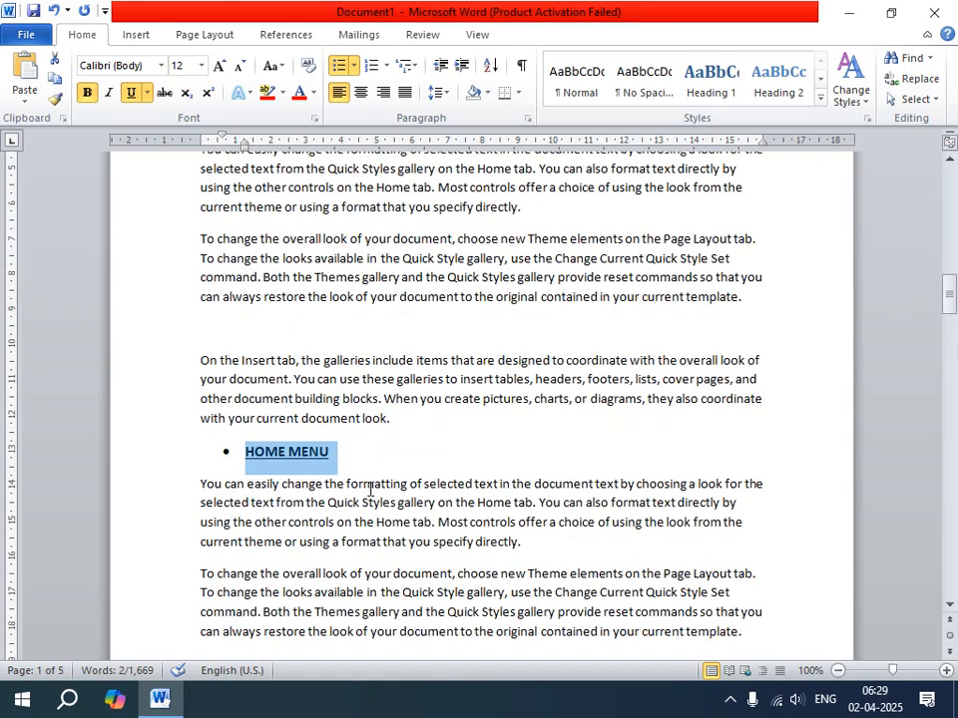
pyautogui.click(346, 447)
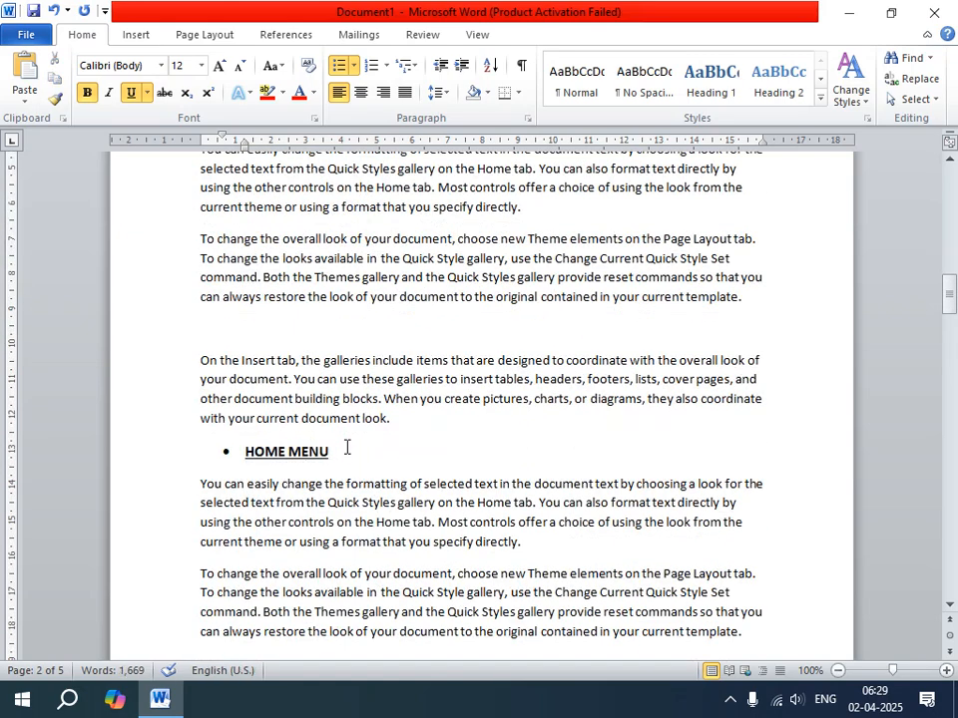
# Add the heading "NOTEPAD -02" on its own line above the first paragraph of page 3.
pyautogui.scroll(-10, 349, 449)
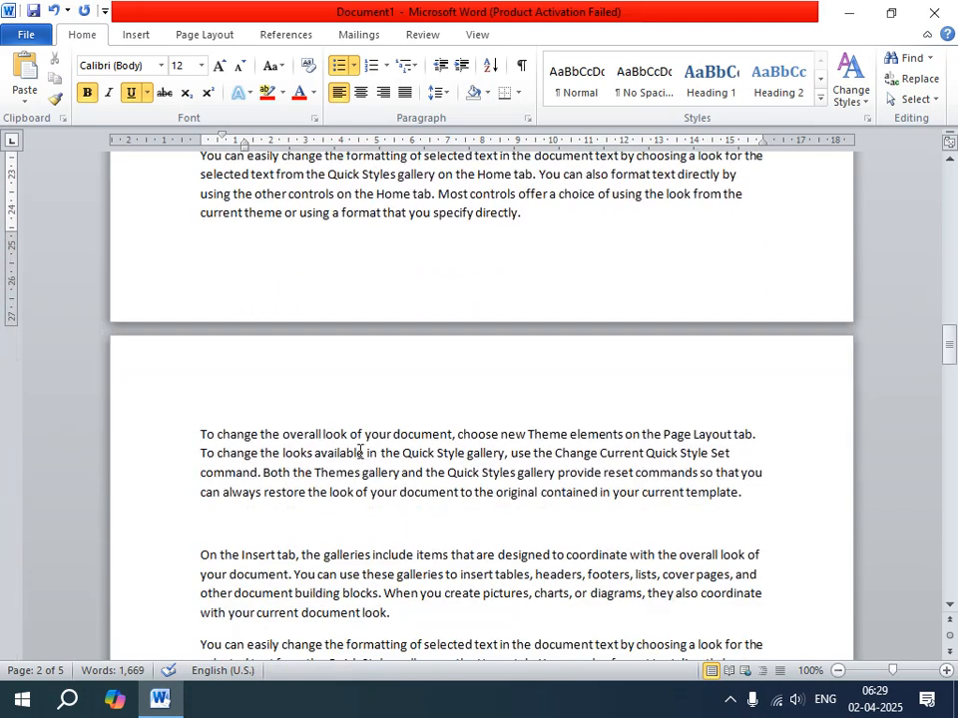
pyautogui.click(197, 434)
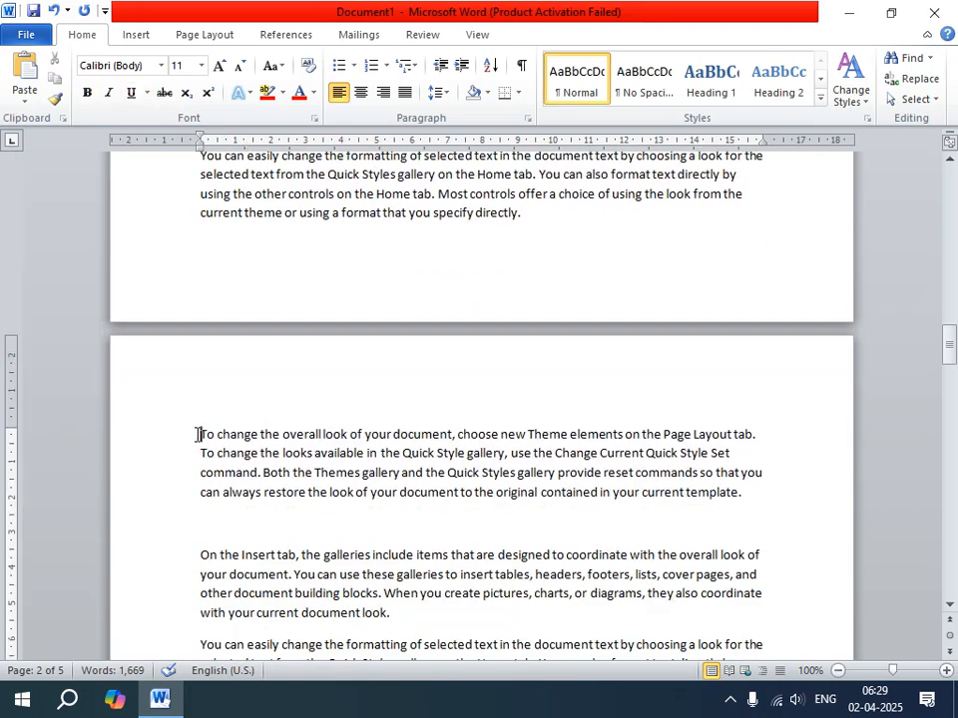
pyautogui.press('Return')
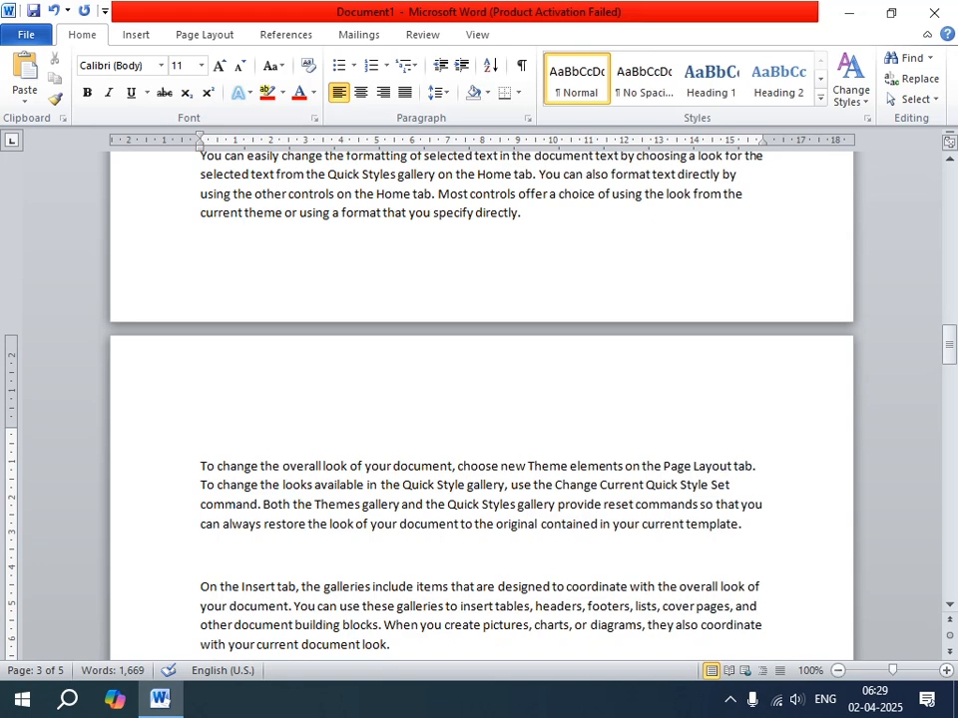
pyautogui.write('NET')
pyautogui.press('BackSpace')
pyautogui.press('BackSpace')
pyautogui.write('OTEP')
pyautogui.write('AD -0')
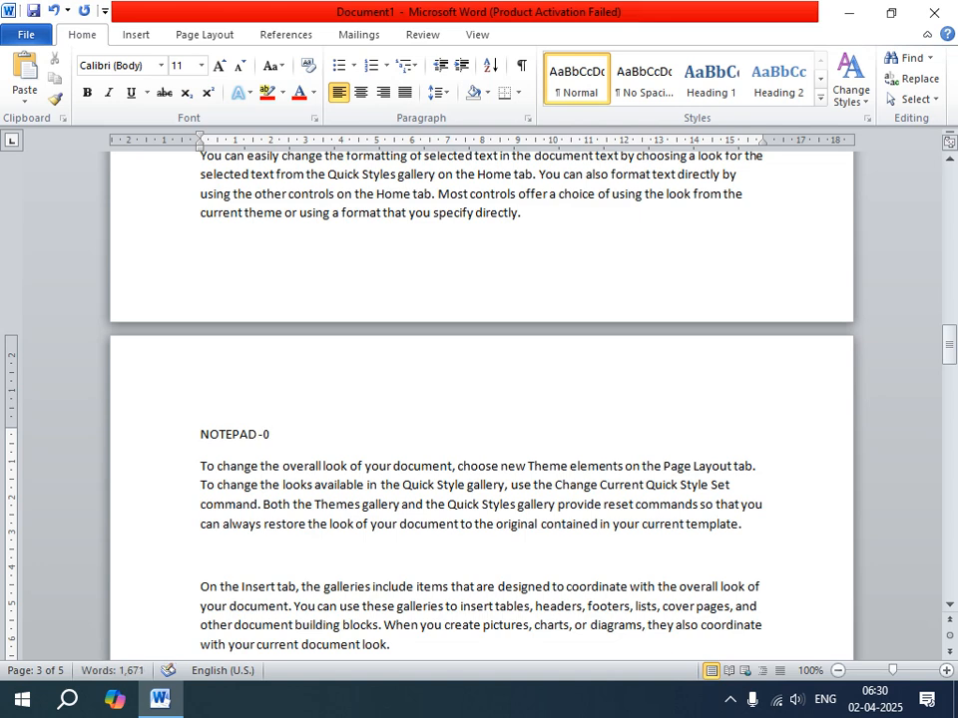
pyautogui.write('2')
# Format the "NOTEPAD -02" heading as bold, red Algerian text at font size 18.
pyautogui.moveTo(199, 433); pyautogui.dragTo(280, 425)
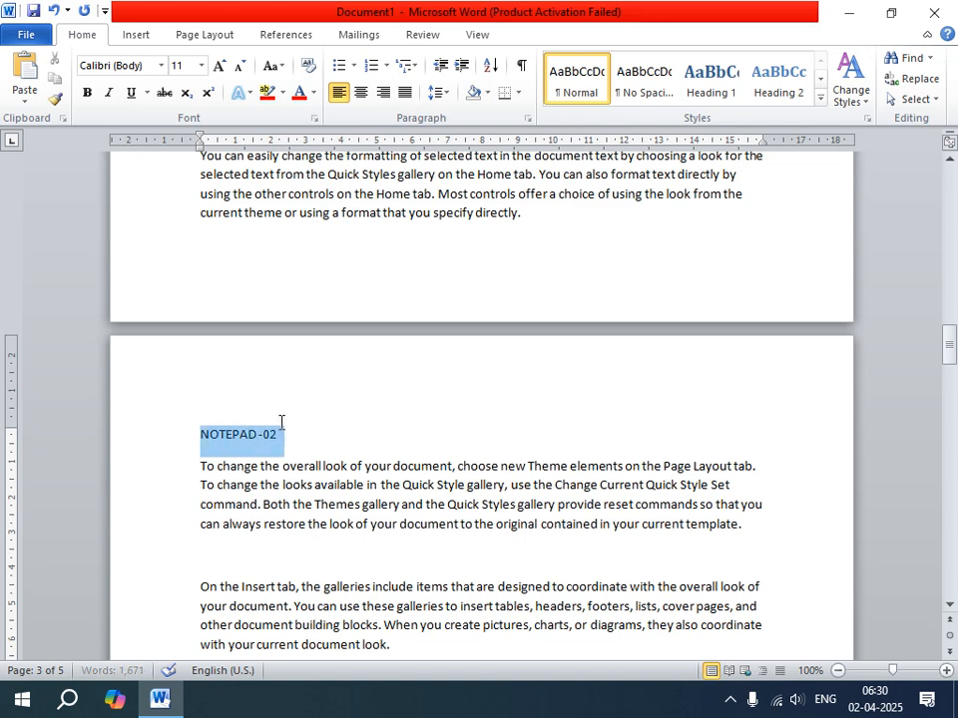
pyautogui.click(221, 65)
pyautogui.click(221, 65)
pyautogui.click(221, 64)
pyautogui.click(222, 65)
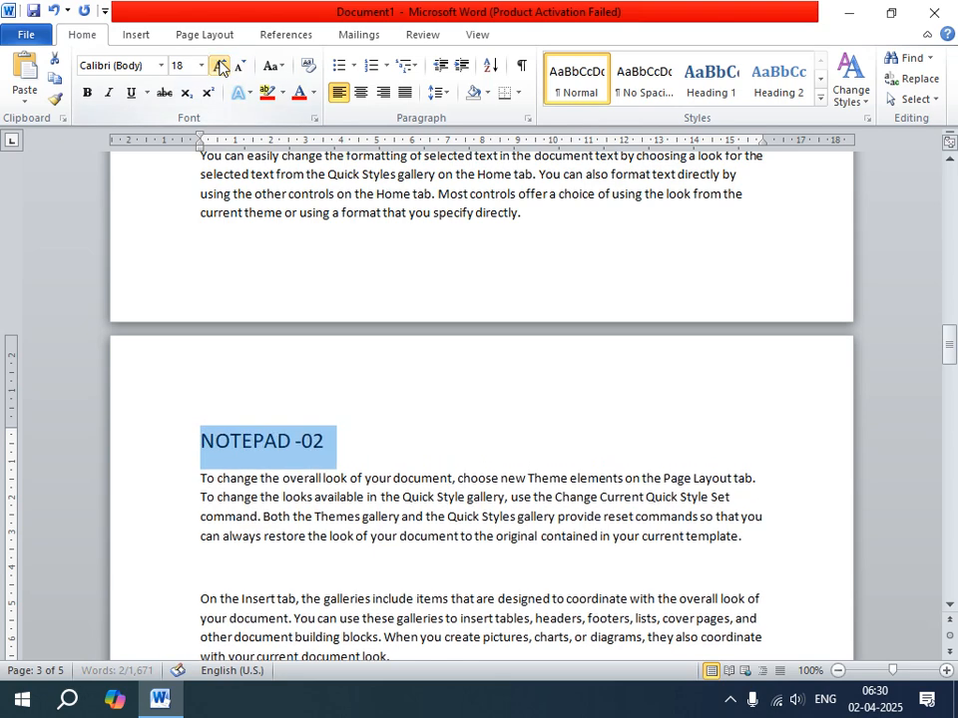
pyautogui.click(88, 93)
pyautogui.click(299, 93)
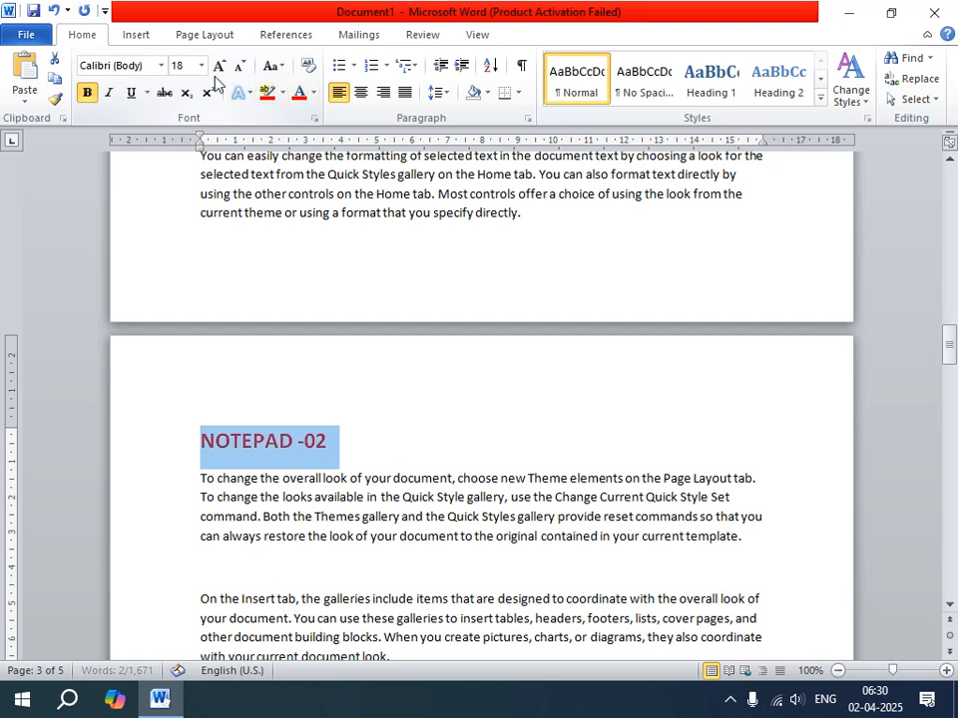
pyautogui.click(161, 65)
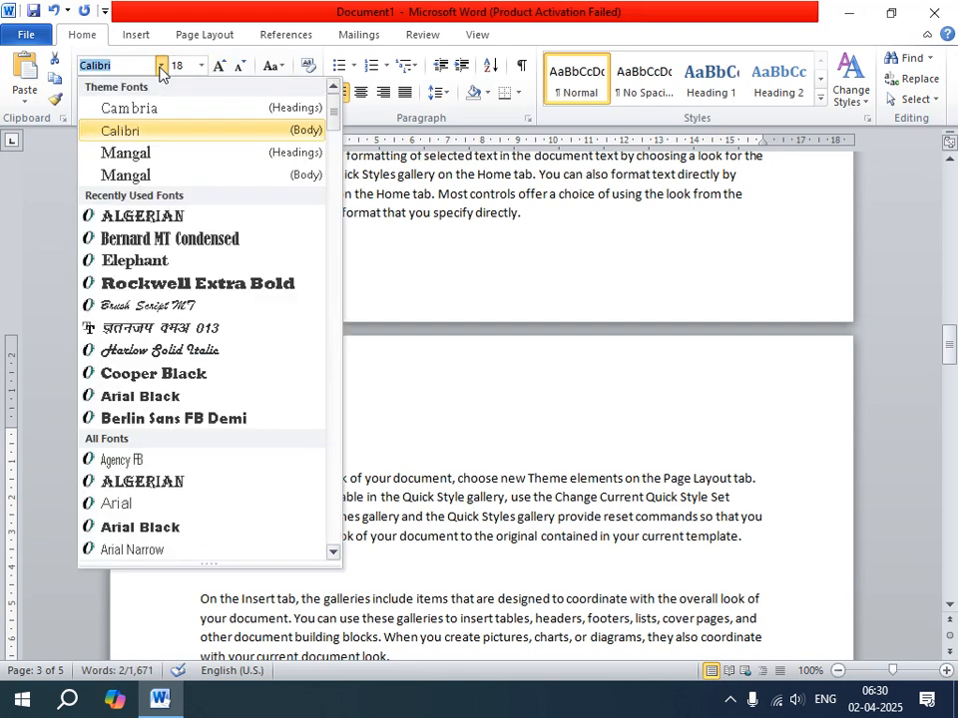
pyautogui.click(137, 482)
pyautogui.click(419, 424)
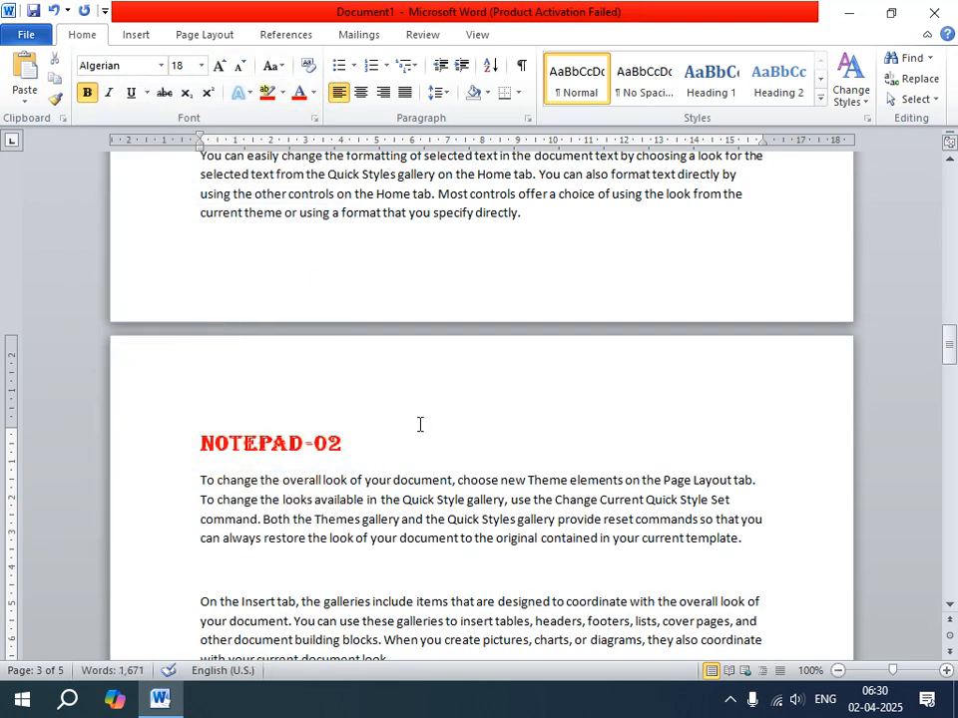
# Add the subheading "FILE MENU" on the blank line above the last "On the Insert tab" paragraph of page 3.
pyautogui.scroll(-7, 419, 424)
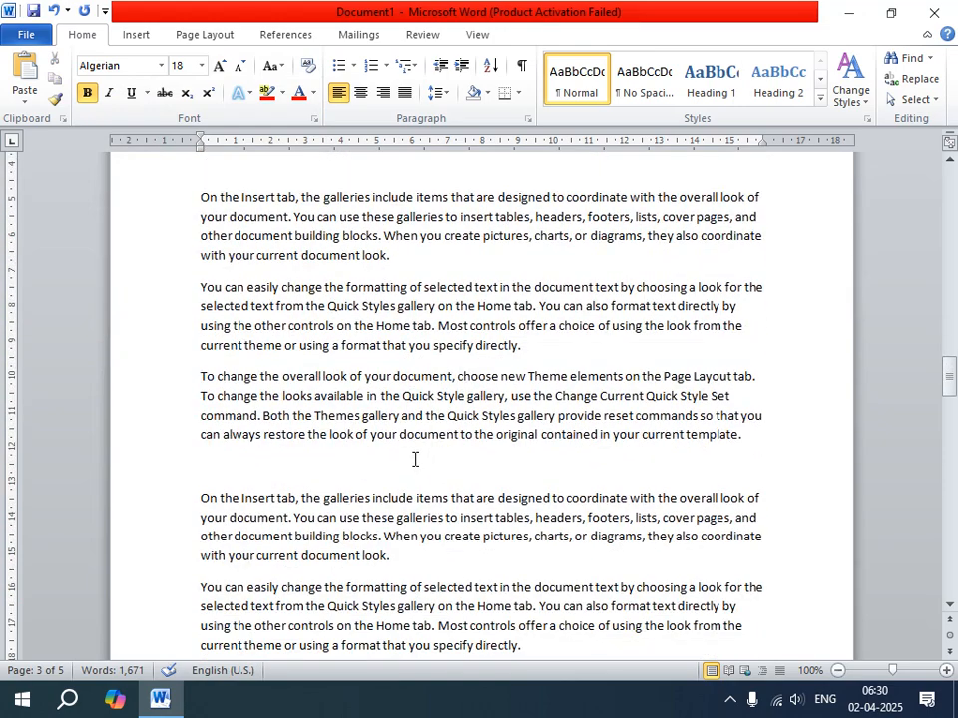
pyautogui.scroll(-3, 376, 509)
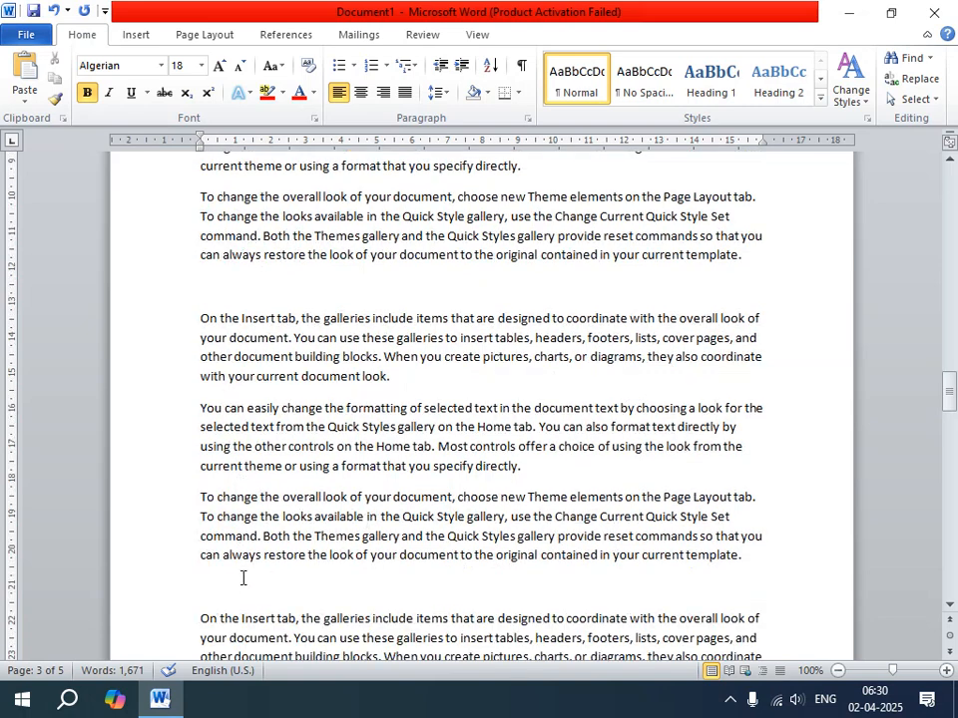
pyautogui.click(215, 590)
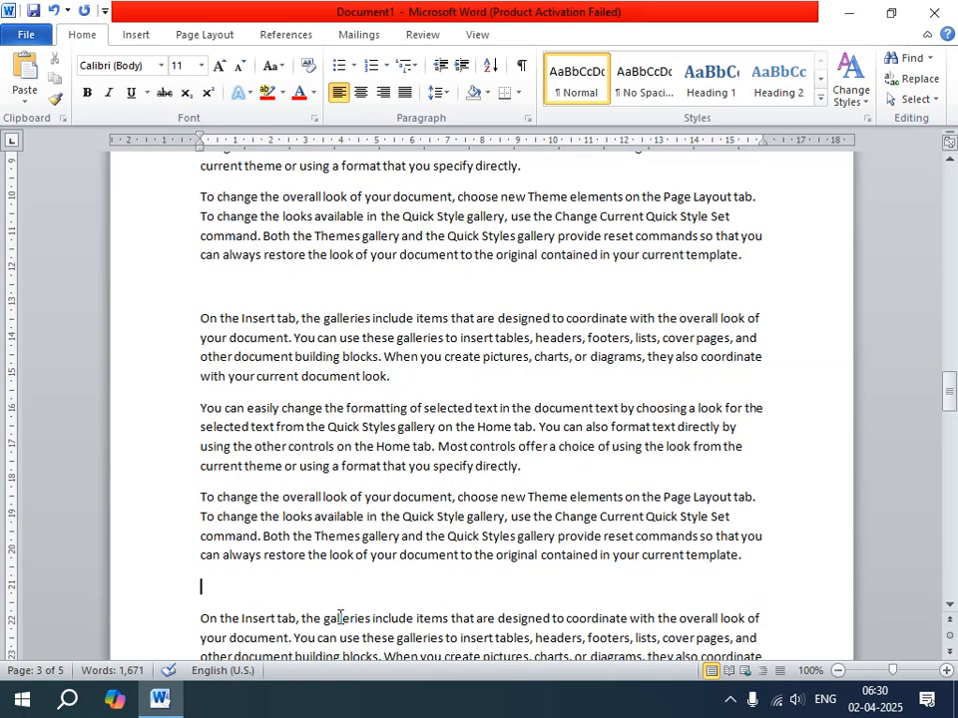
pyautogui.write('FILE MENU')
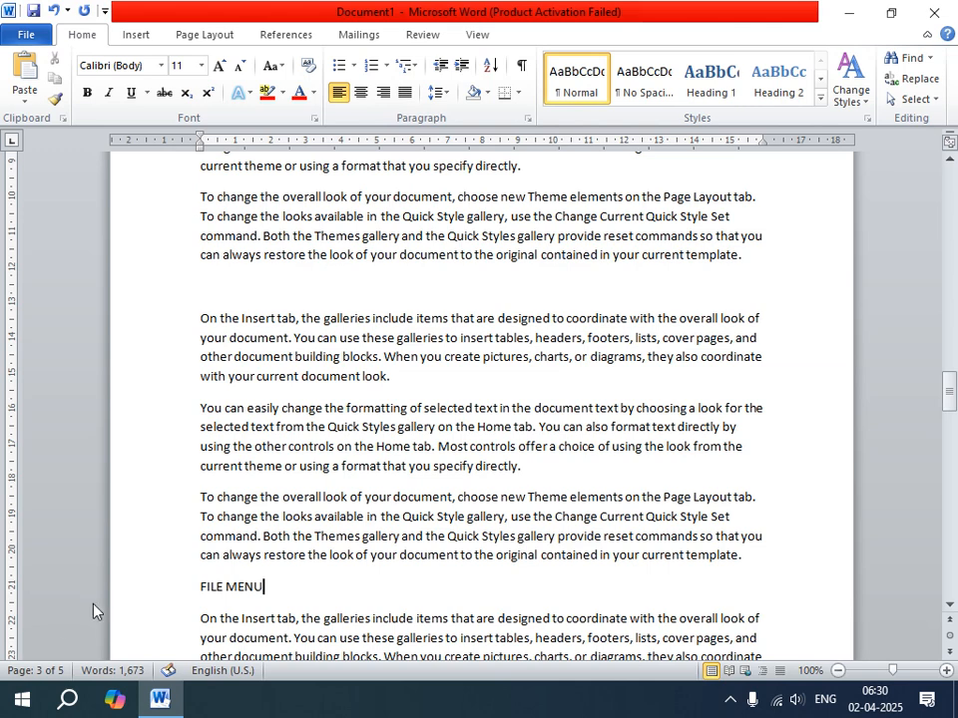
# Format the "FILE MENU" subheading as bold, underlined text at font size 14 with a solid round bullet.
pyautogui.moveTo(200, 587); pyautogui.dragTo(268, 589)
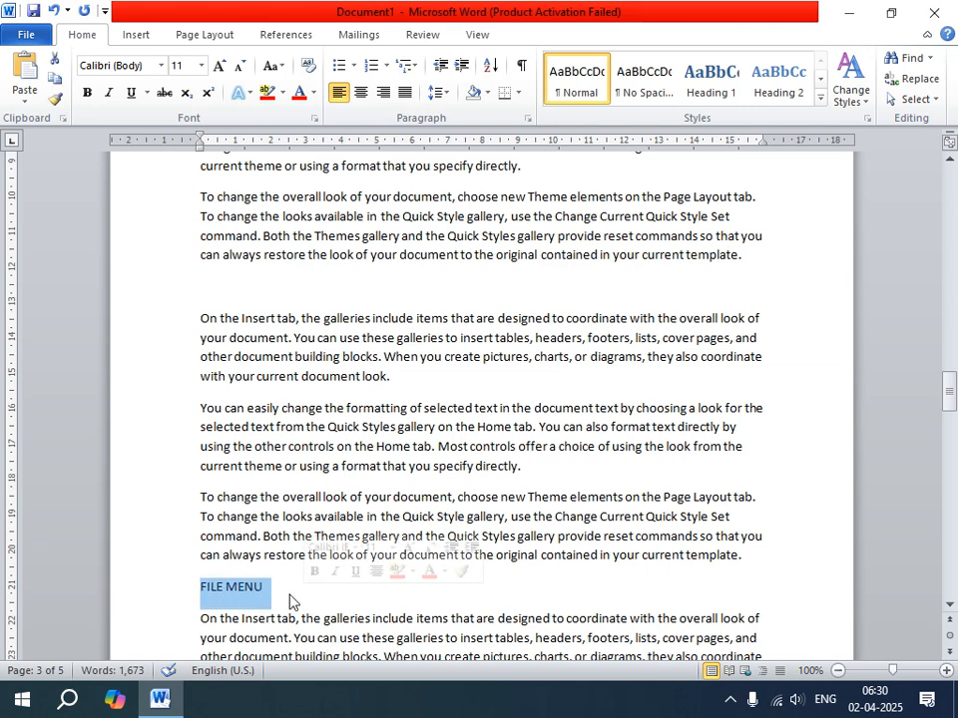
pyautogui.click(220, 66)
pyautogui.click(220, 66)
pyautogui.click(86, 92)
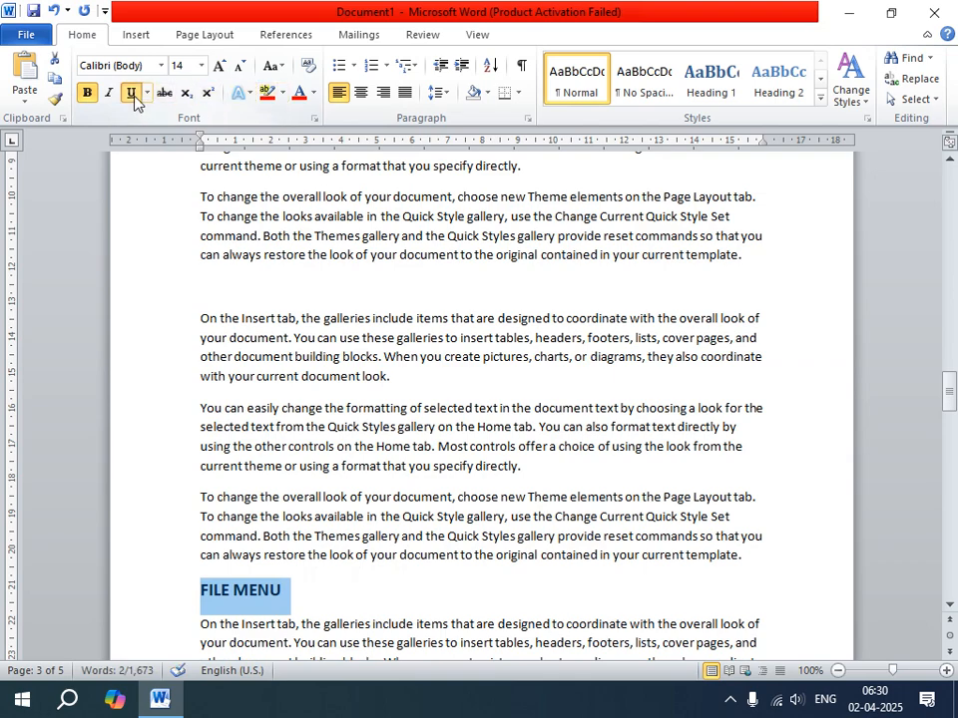
pyautogui.click(133, 94)
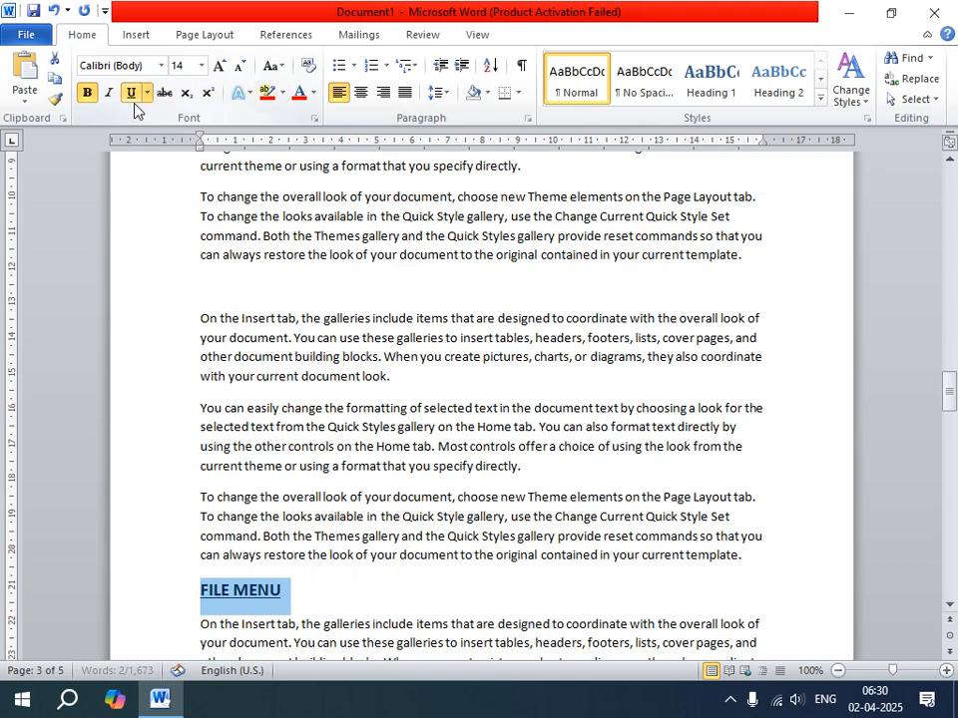
pyautogui.click(353, 66)
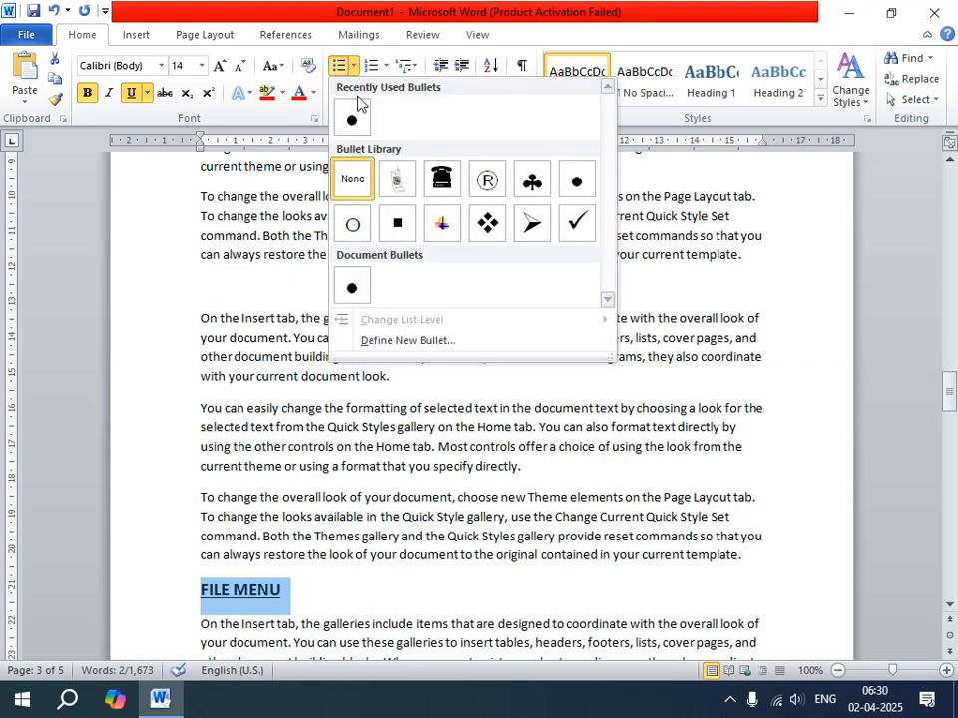
pyautogui.click(576, 181)
# Add the heading "WORDPAD -03" on its own line above the first paragraph of page 4.
pyautogui.scroll(-2, 349, 554)
pyautogui.scroll(-7, 346, 470)
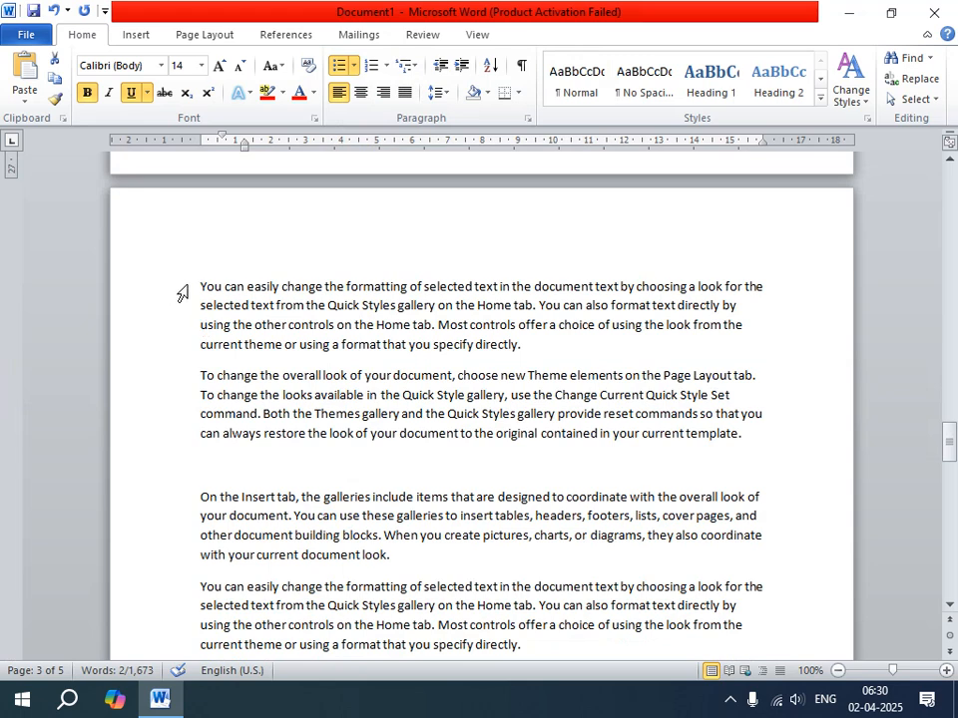
pyautogui.click(195, 286)
pyautogui.press('Return')
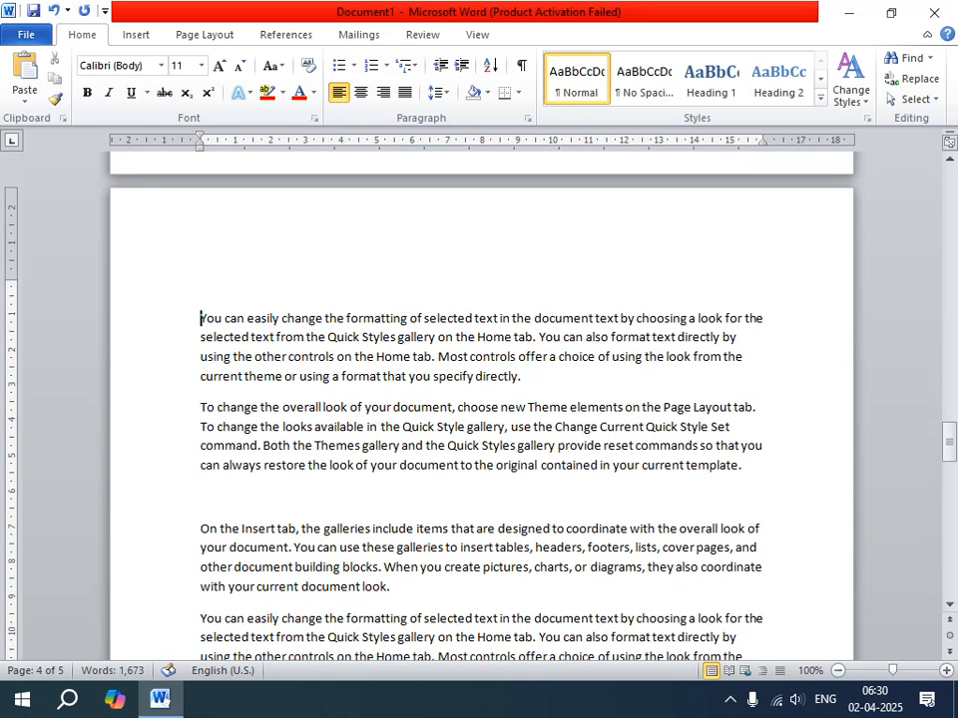
pyautogui.press('Up')
pyautogui.write('WORDPAD')
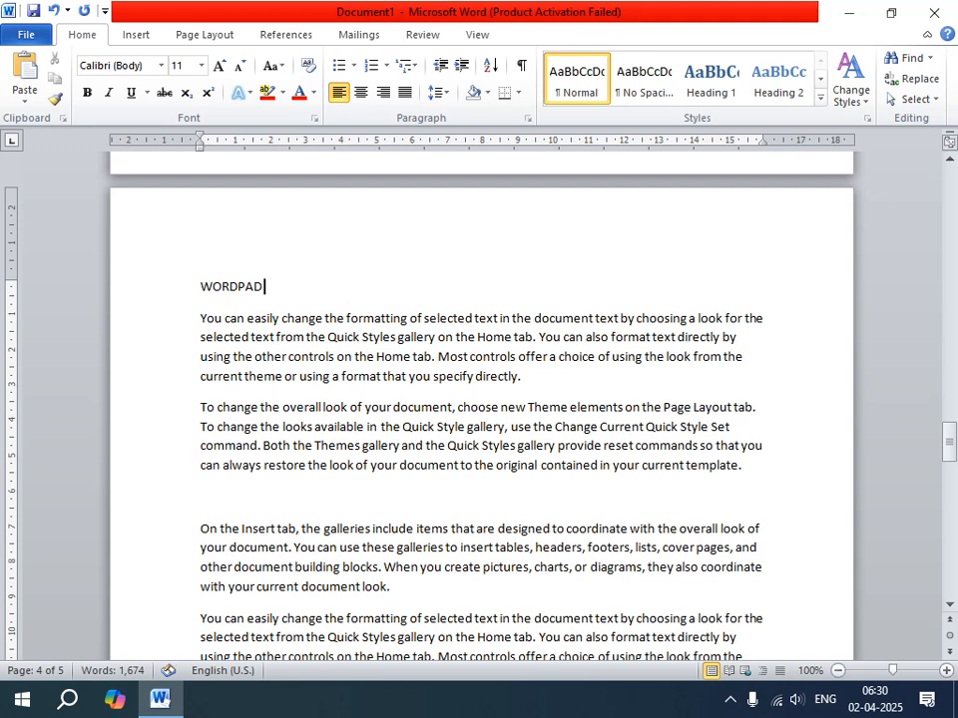
pyautogui.write(' -03')
# Format the "WORDPAD -03" heading as bold, red Algerian text at font size 18.
pyautogui.moveTo(205, 282); pyautogui.dragTo(301, 286)
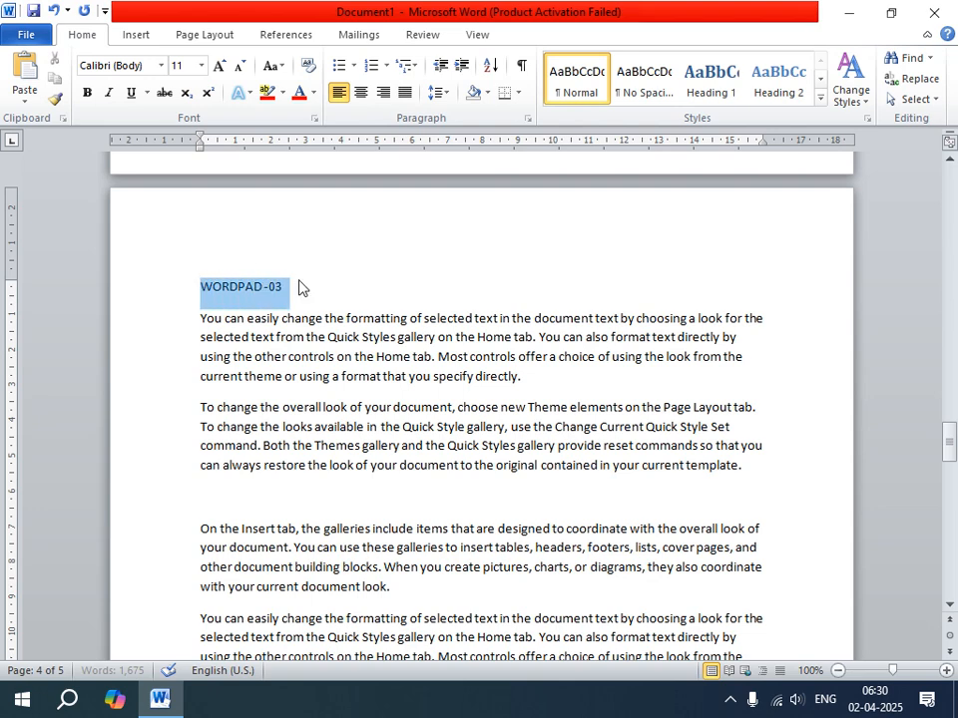
pyautogui.click(219, 66)
pyautogui.click(219, 66)
pyautogui.click(219, 66)
pyautogui.click(220, 66)
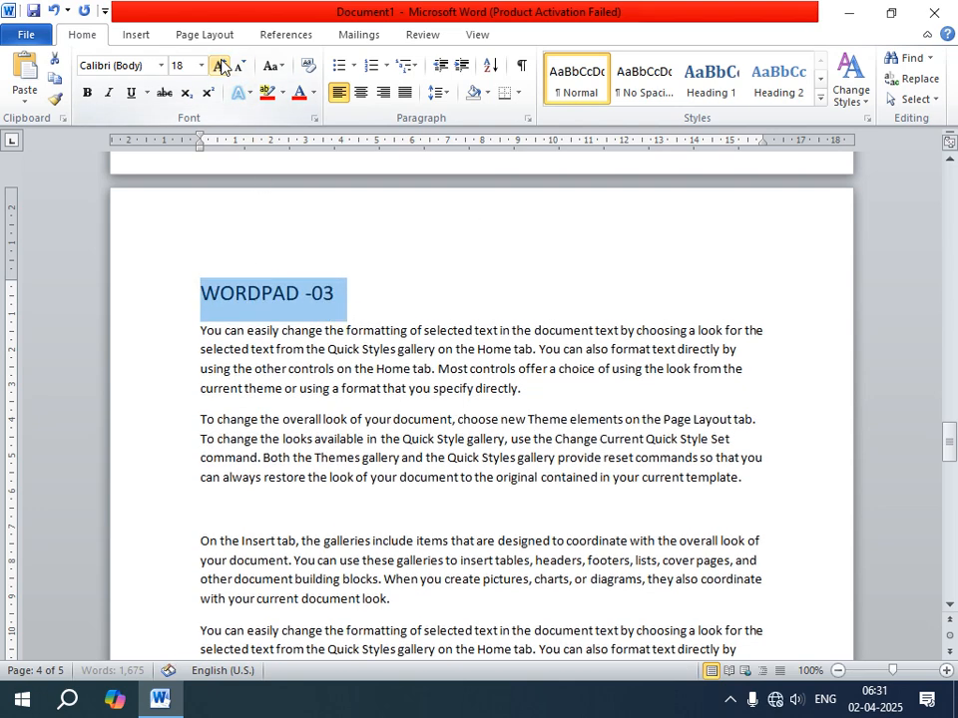
pyautogui.click(96, 93)
pyautogui.click(160, 66)
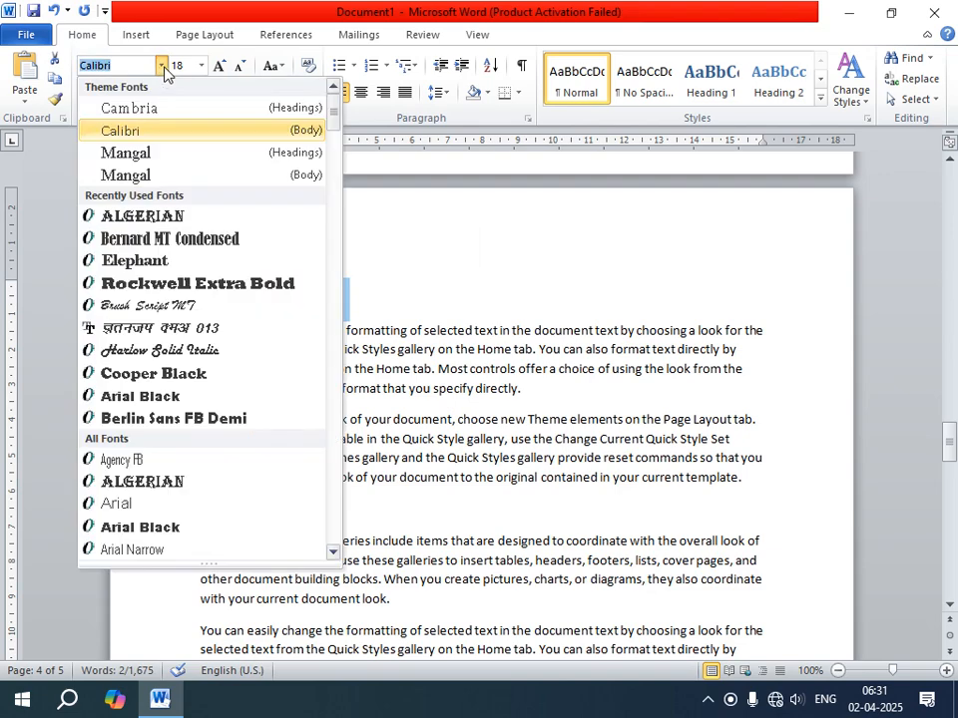
pyautogui.click(134, 215)
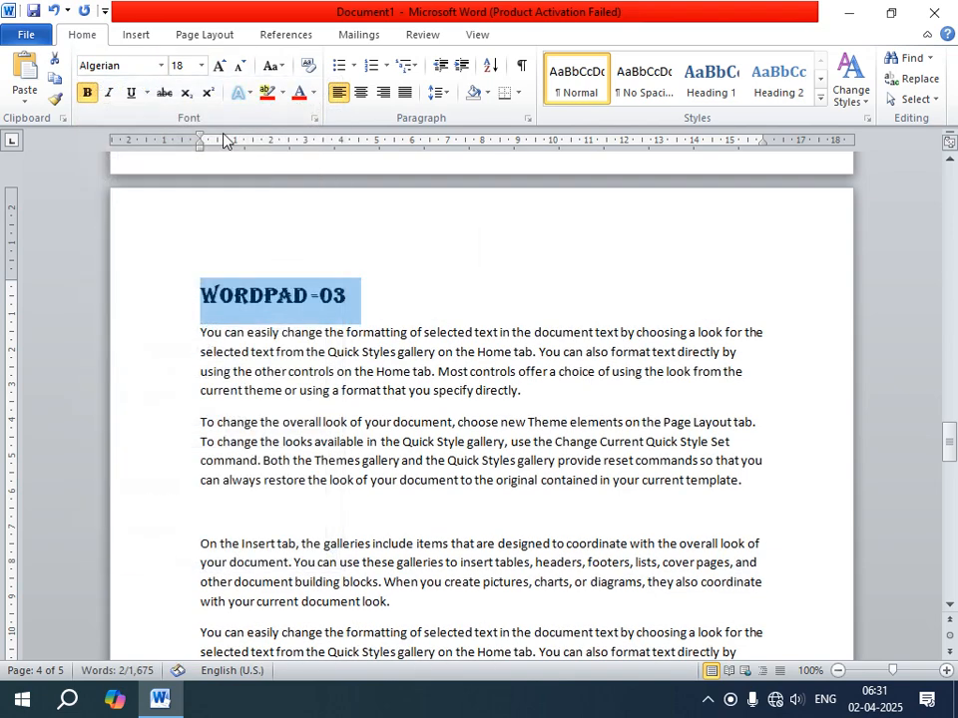
pyautogui.click(298, 95)
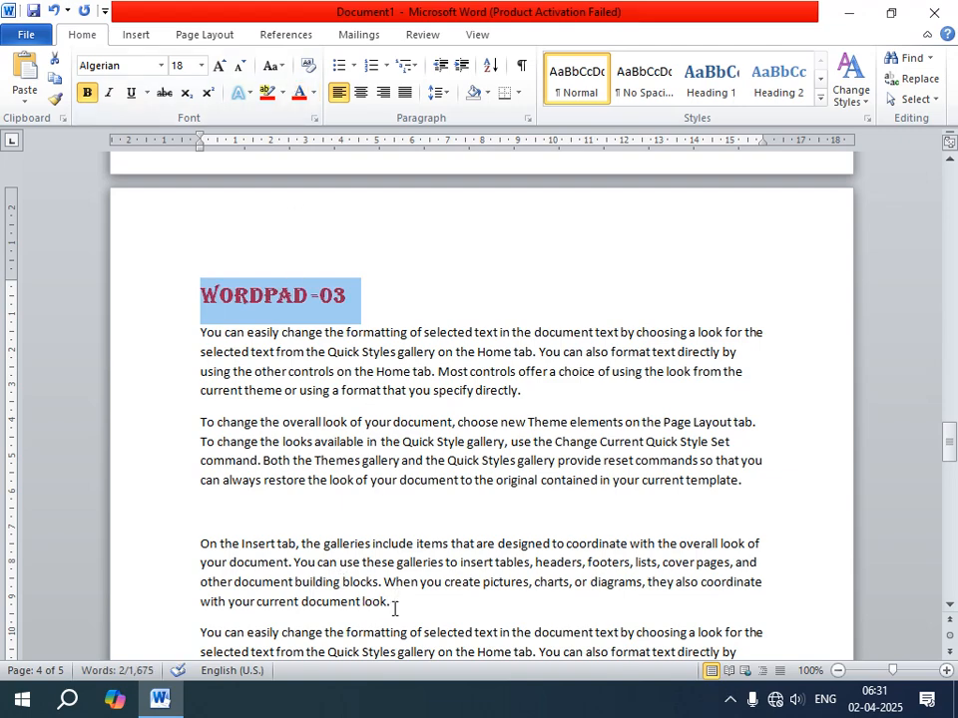
pyautogui.scroll(10, 396, 612)
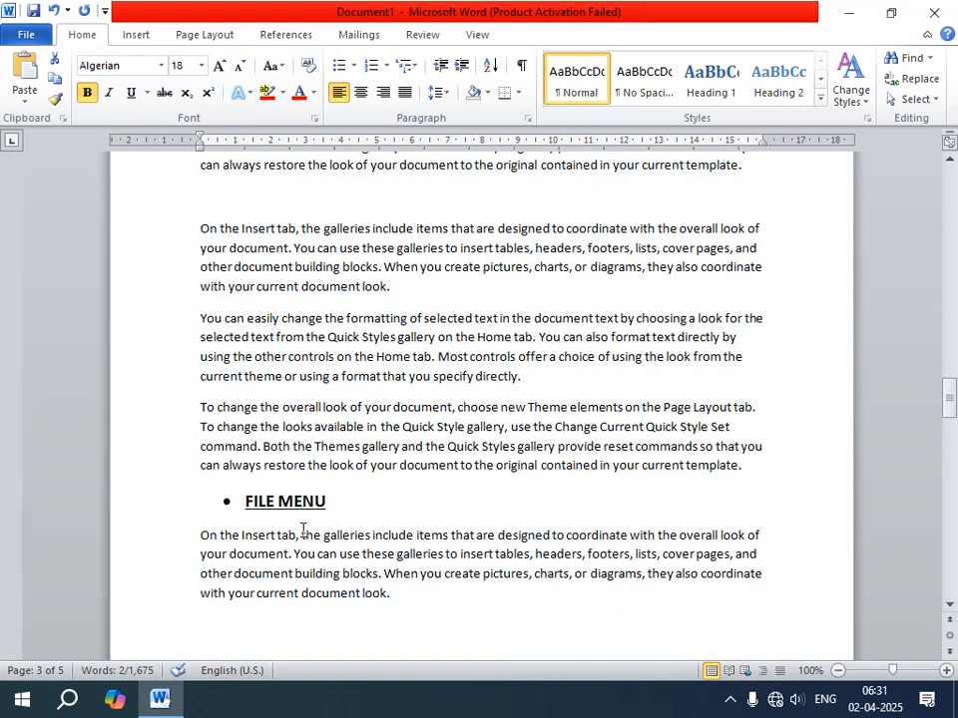
pyautogui.scroll(5, 302, 529)
pyautogui.scroll(-10, 331, 584)
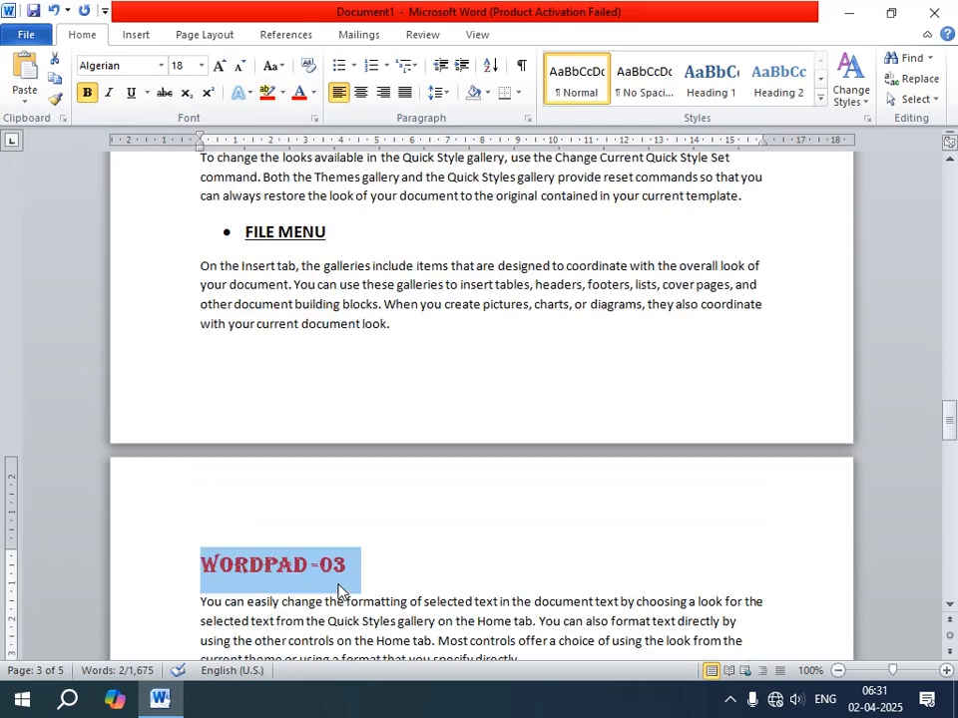
pyautogui.scroll(-1, 337, 591)
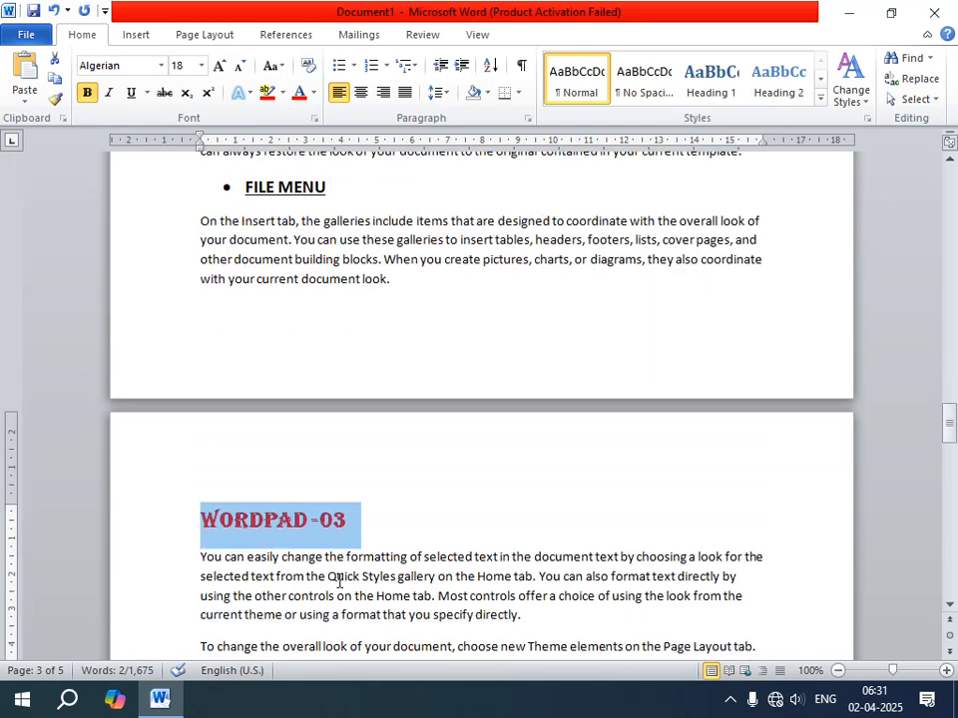
pyautogui.click(379, 515)
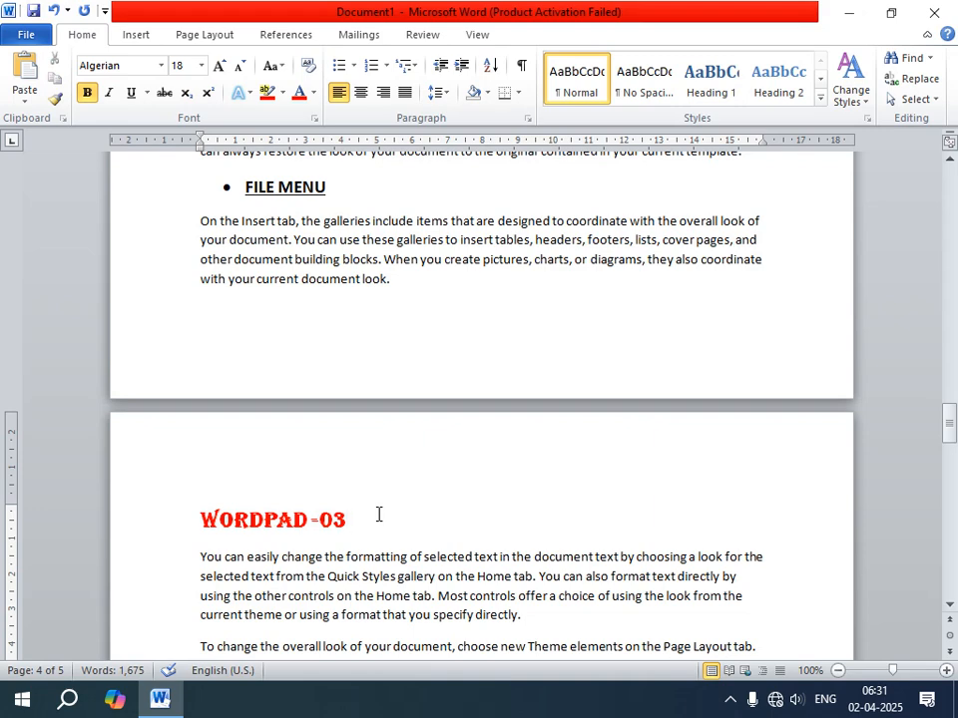
# Add the subheading "VIEW MENU" on its own line below the "On the Insert tab" paragraph of page 4.
pyautogui.scroll(-8, 379, 515)
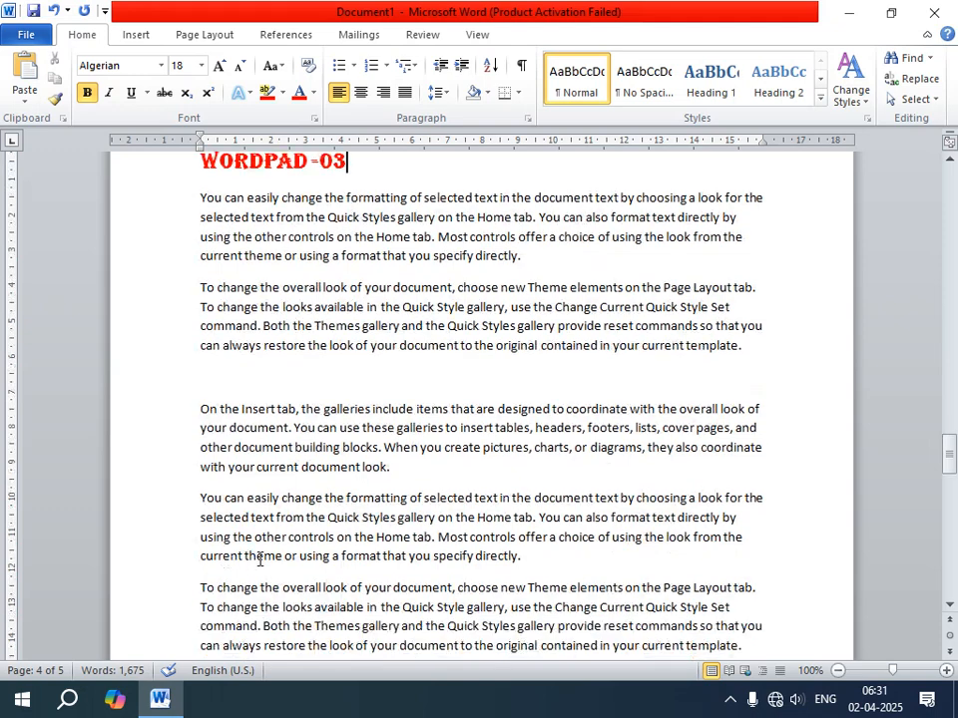
pyautogui.click(439, 469)
pyautogui.press('Return')
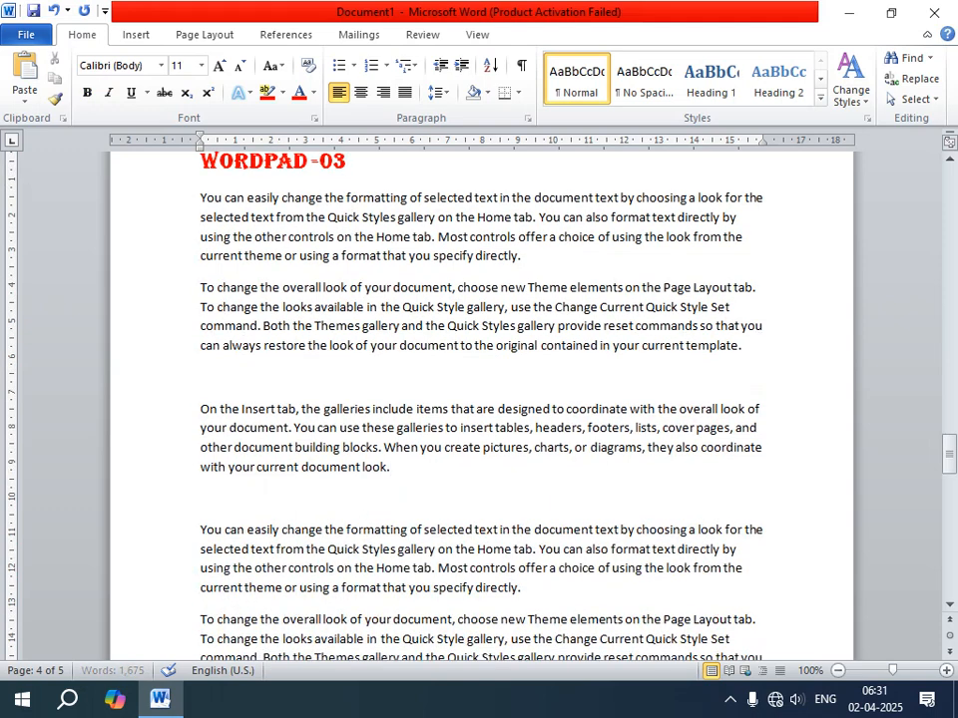
pyautogui.write('VIEW MWNU')
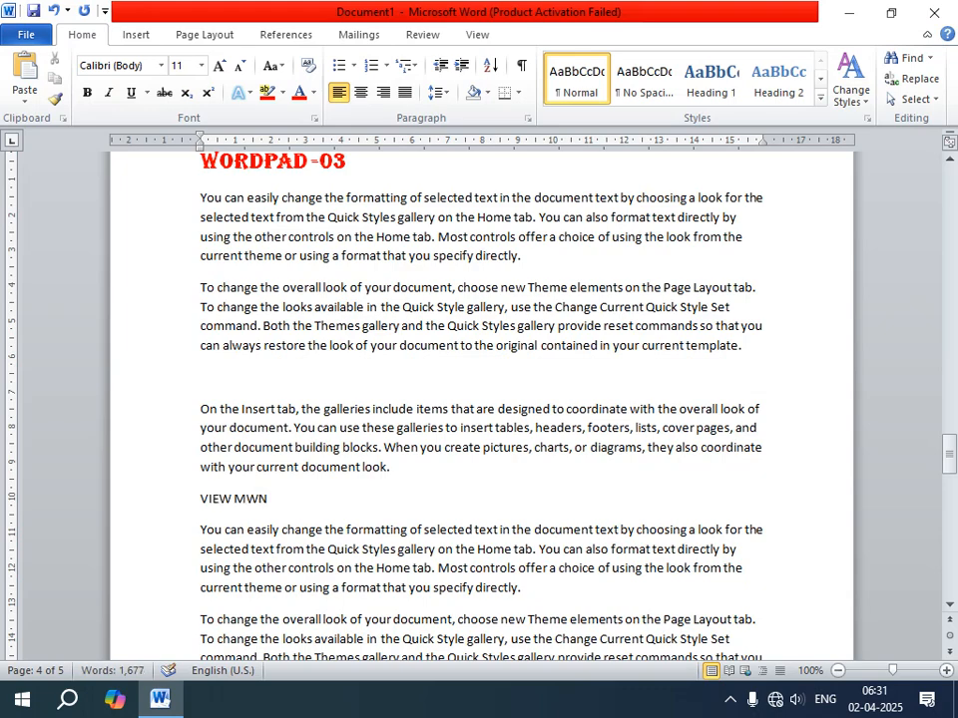
pyautogui.press('BackSpace')
pyautogui.press('BackSpace')
pyautogui.press('BackSpace')
pyautogui.write('ENUI')
pyautogui.press('BackSpace')
# Format the "VIEW MENU" subheading as bold, underlined text at font size 14 with a solid round bullet.
pyautogui.moveTo(273, 496); pyautogui.dragTo(206, 512)
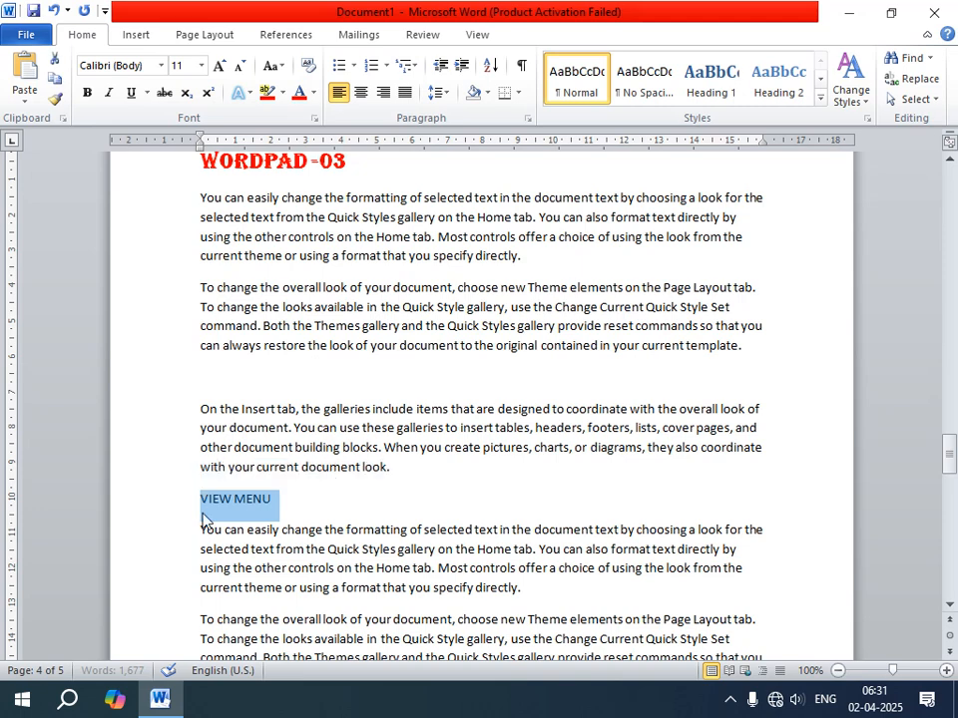
pyautogui.click(219, 64)
pyautogui.click(218, 65)
pyautogui.click(87, 93)
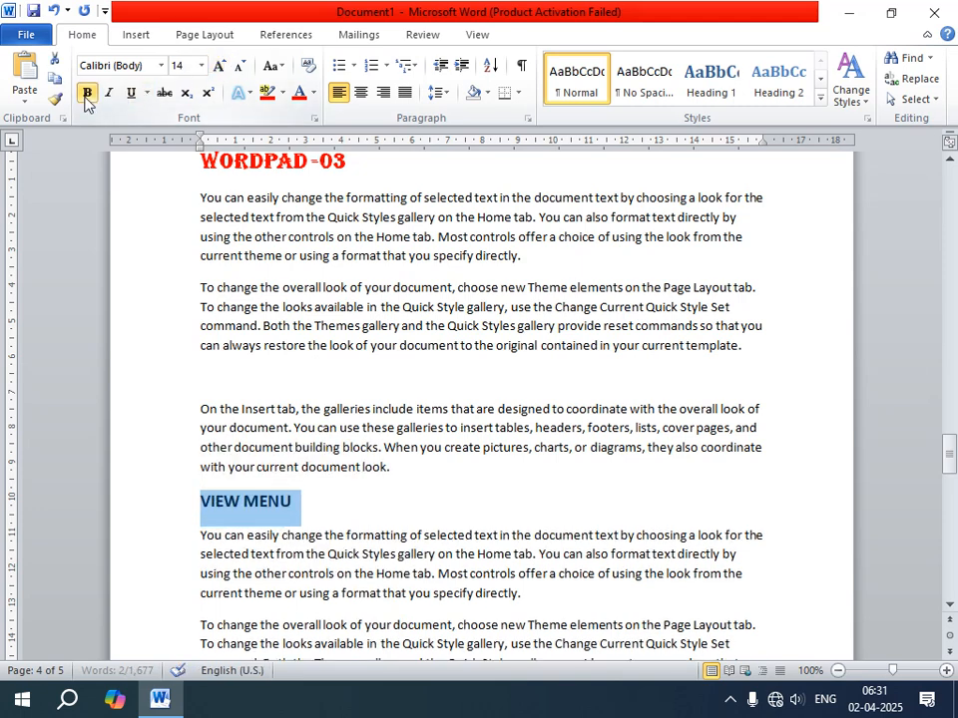
pyautogui.click(130, 92)
pyautogui.click(352, 66)
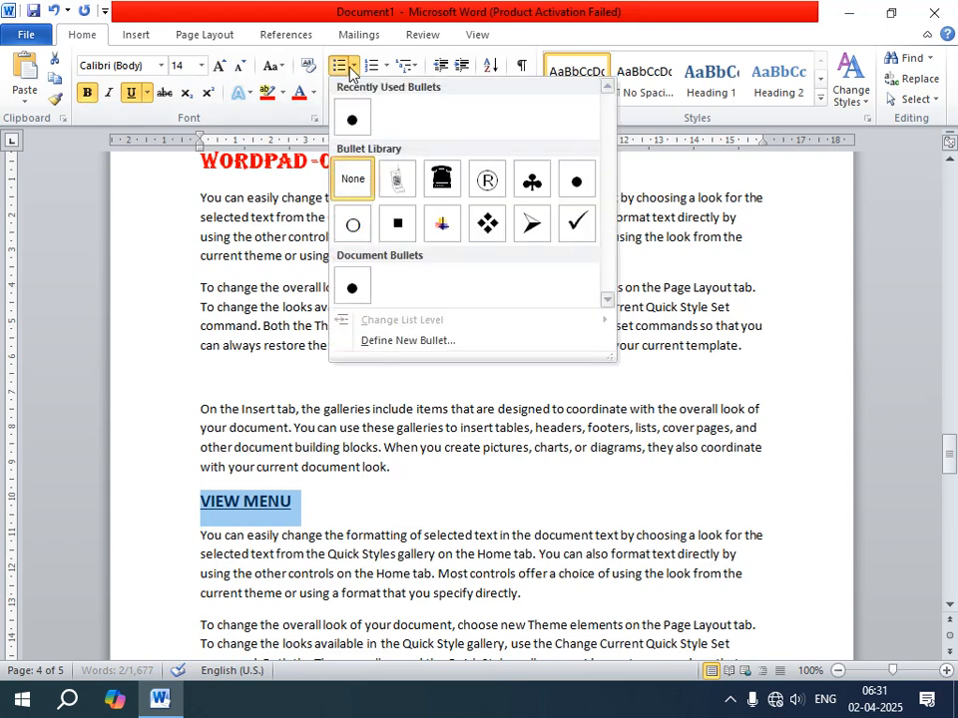
pyautogui.click(353, 119)
pyautogui.click(383, 476)
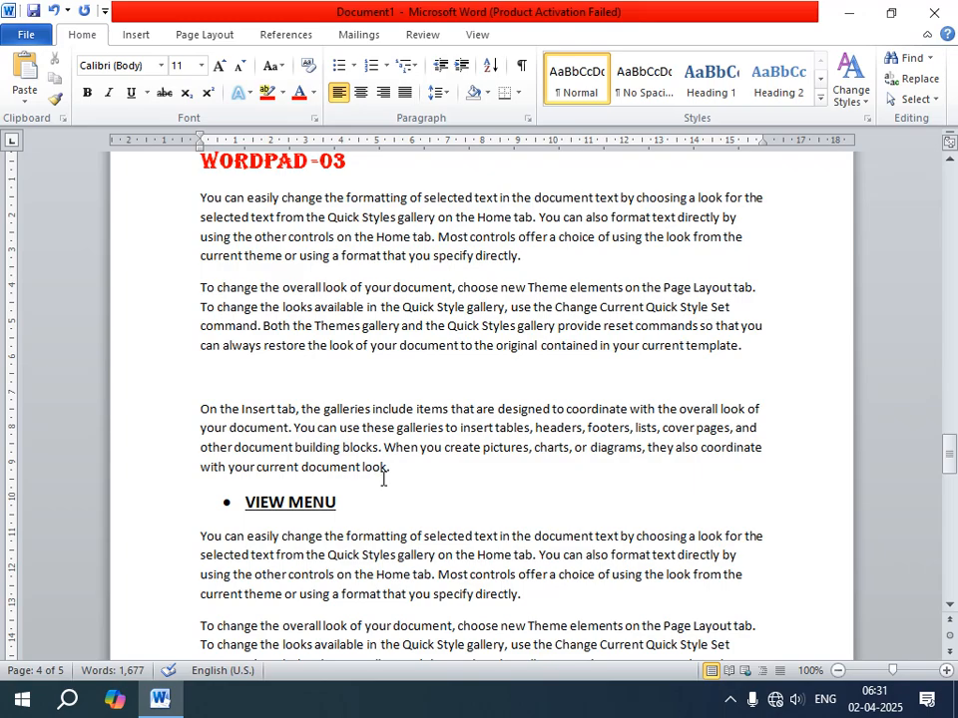
pyautogui.scroll(15, 378, 484)
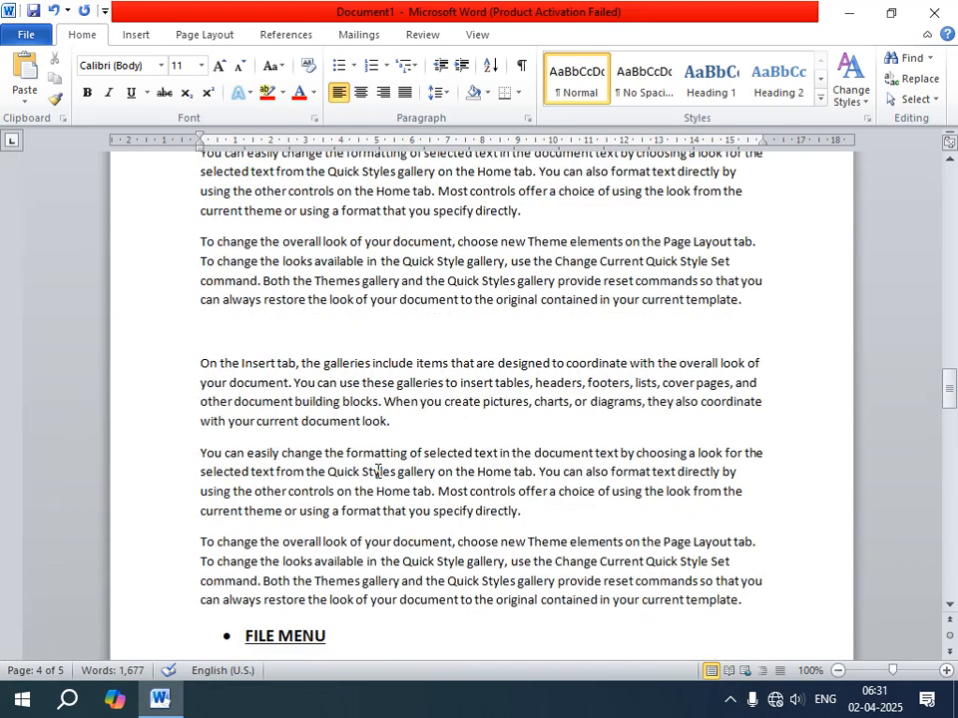
pyautogui.scroll(15, 378, 470)
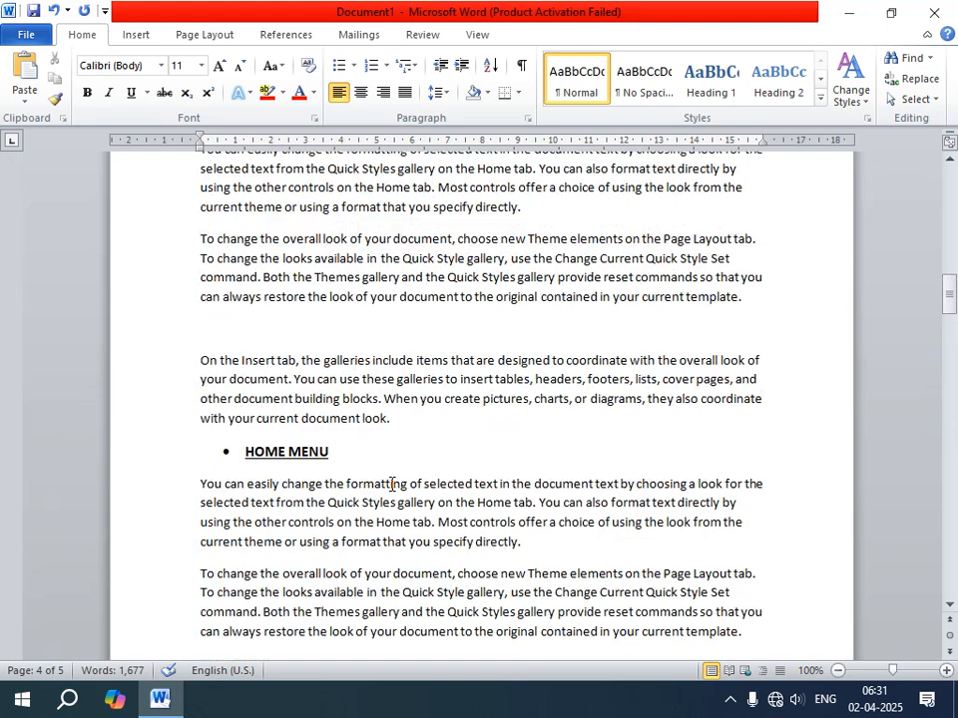
pyautogui.scroll(3, 391, 483)
pyautogui.scroll(-2, 379, 459)
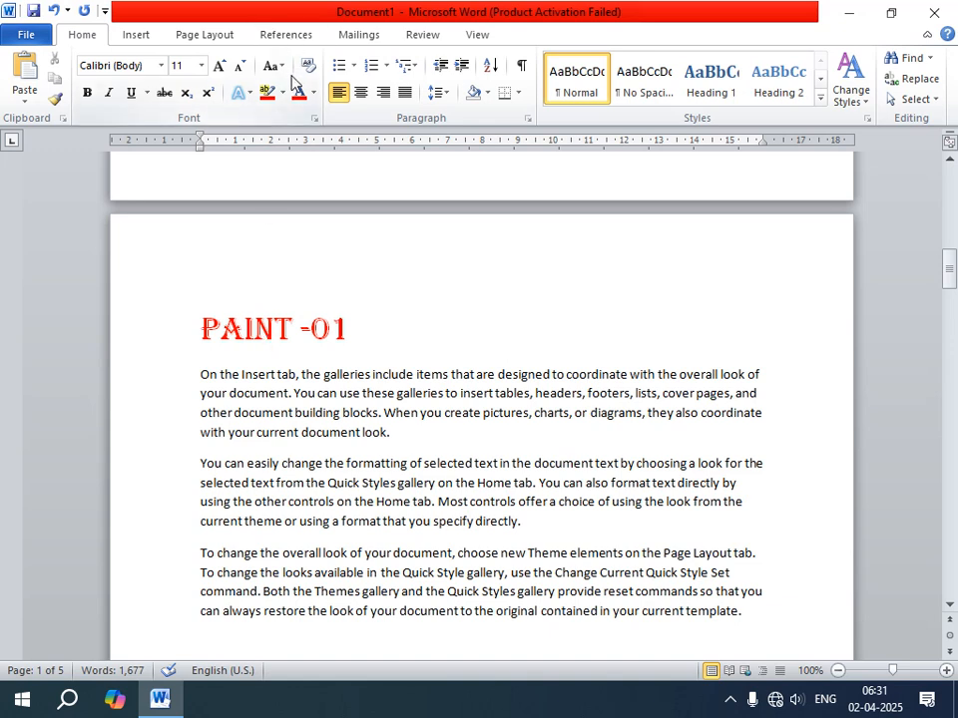
pyautogui.click(135, 36)
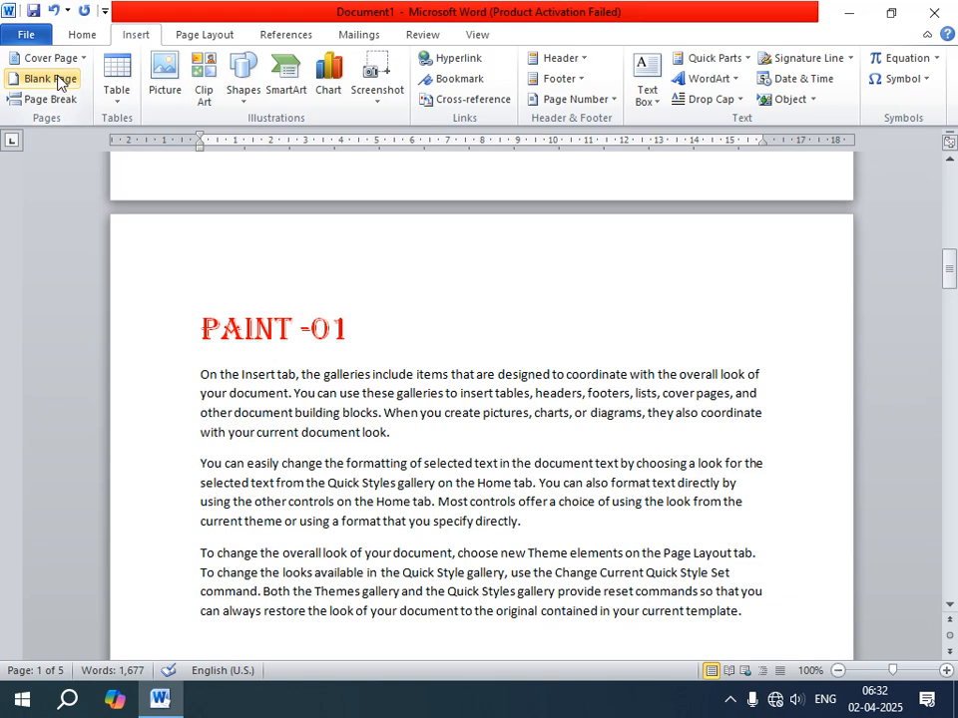
pyautogui.click(151, 246)
pyautogui.click(85, 34)
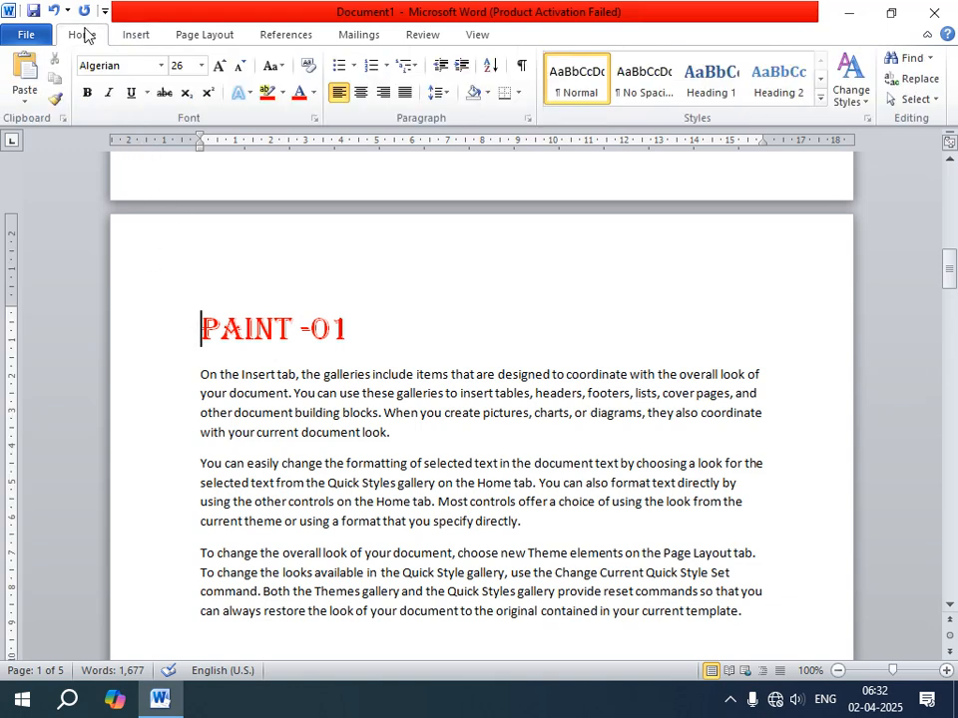
# Mark the "PAINT -01" heading on page 2 as a Level 1 table of contents entry and center it.
pyautogui.click(276, 37)
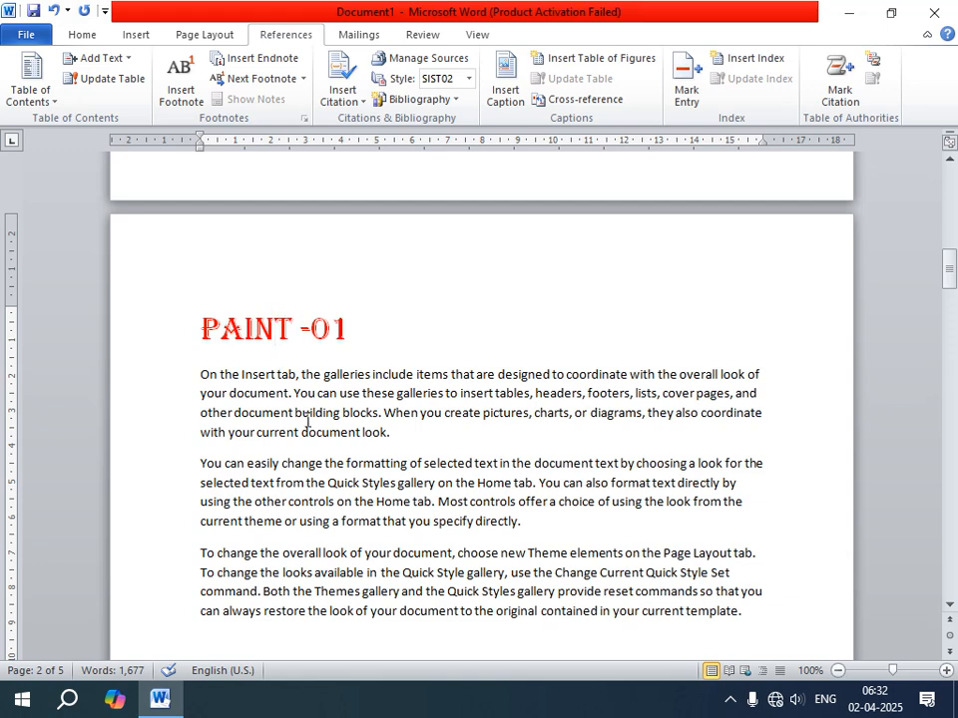
pyautogui.moveTo(199, 328)
pyautogui.mouseDown()
pyautogui.moveTo(357, 349)
pyautogui.moveTo(336, 312)
pyautogui.mouseUp()
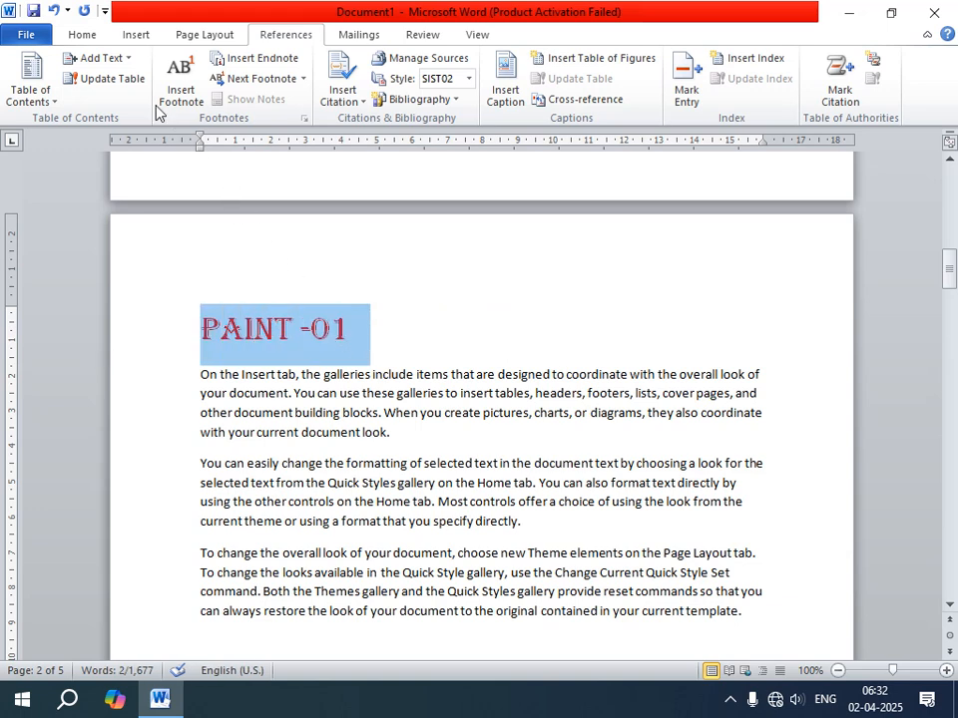
pyautogui.click(118, 62)
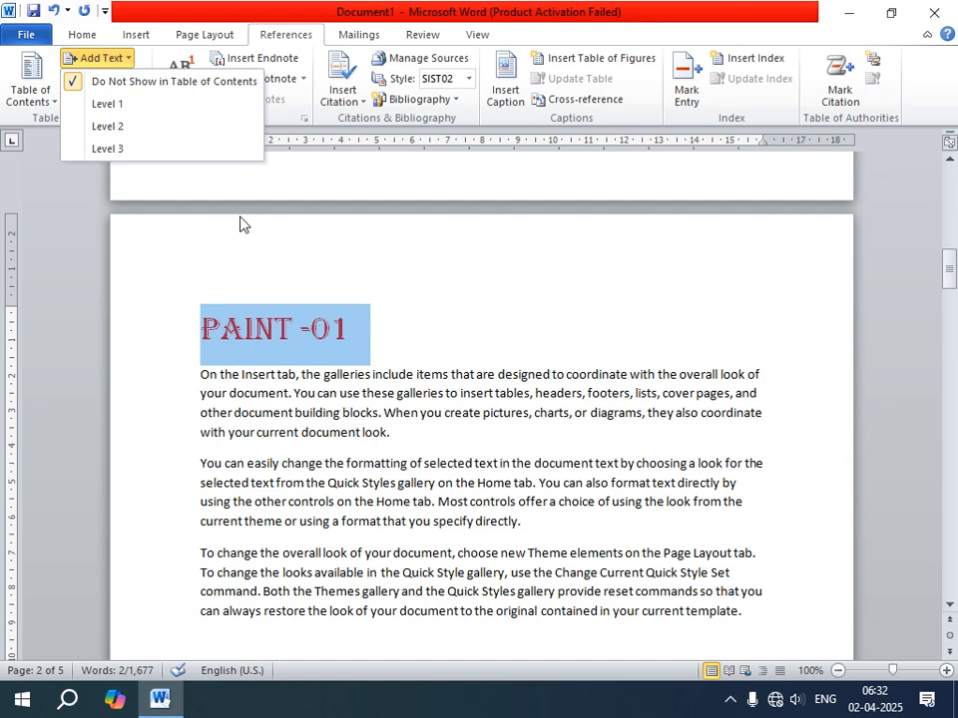
pyautogui.click(108, 103)
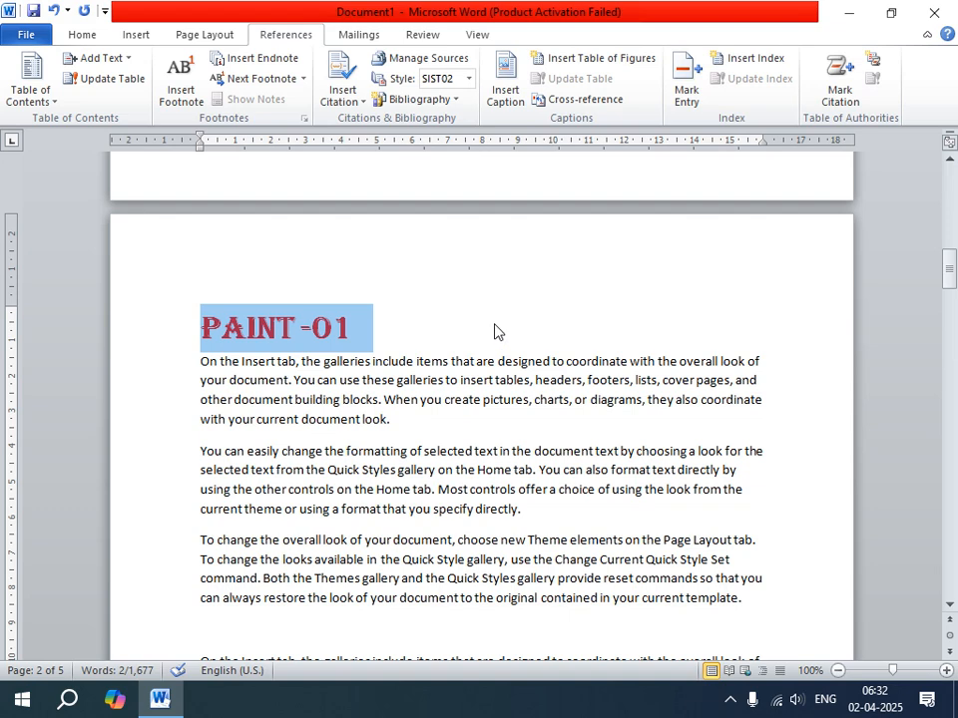
pyautogui.click(83, 36)
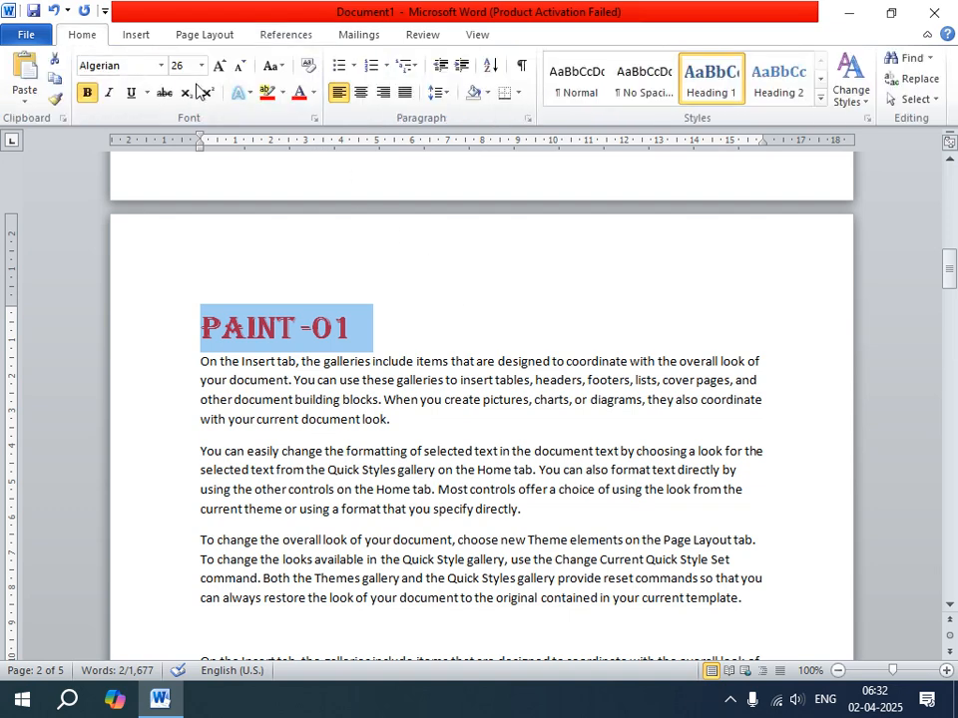
pyautogui.click(365, 97)
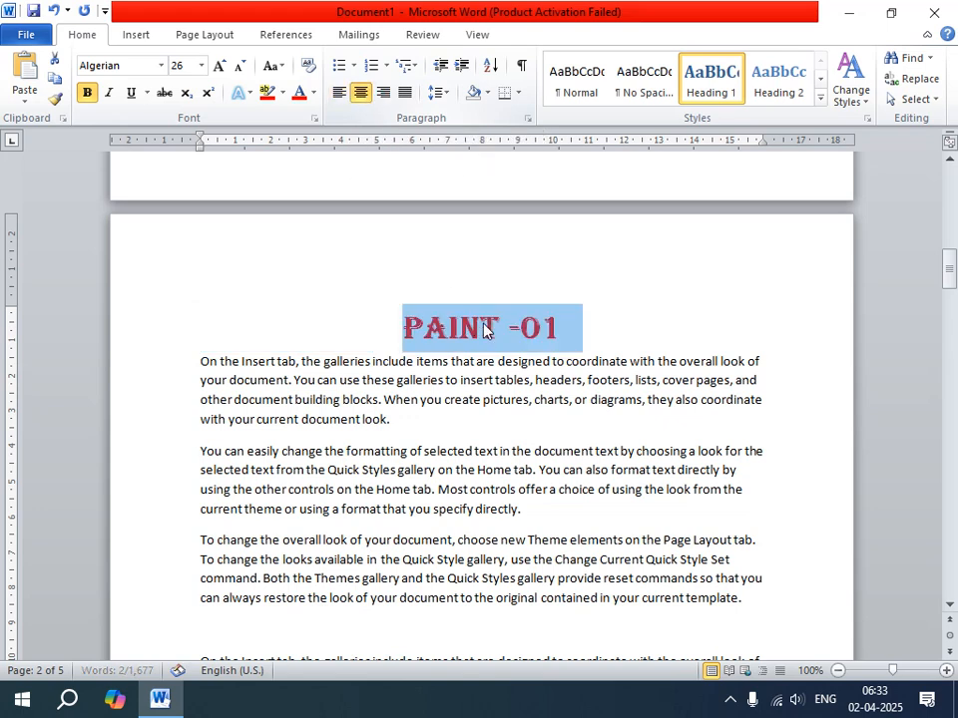
pyautogui.click(590, 312)
# Mark the bulleted "HOME MENU" subheading on page 2 as a Level 2 table of contents entry.
pyautogui.scroll(-4, 549, 359)
pyautogui.scroll(3, 445, 329)
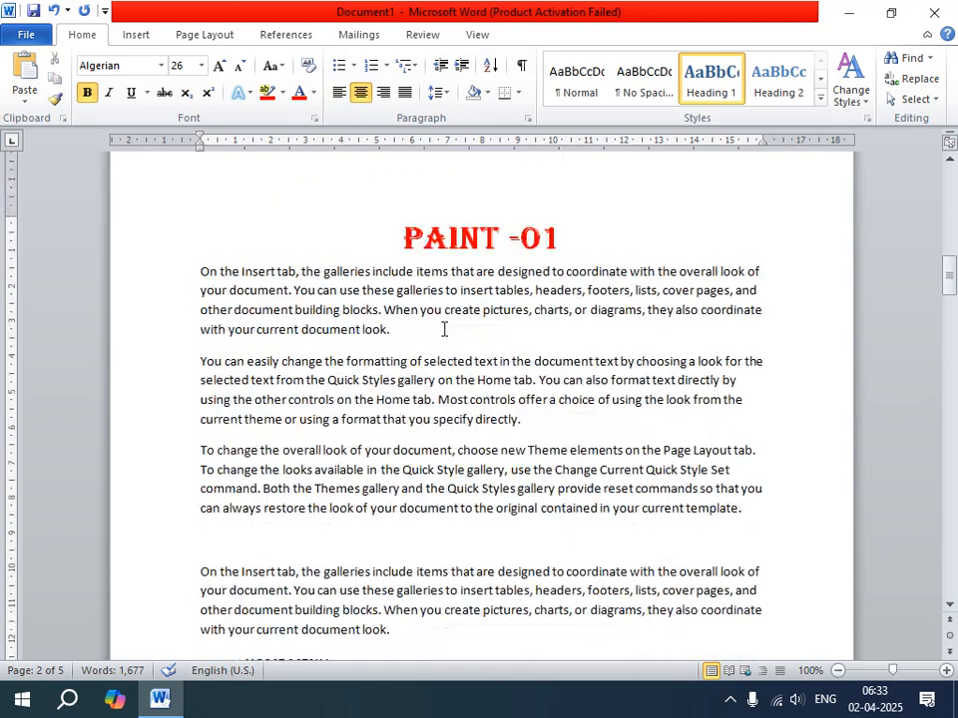
pyautogui.click(275, 36)
pyautogui.scroll(-3, 349, 593)
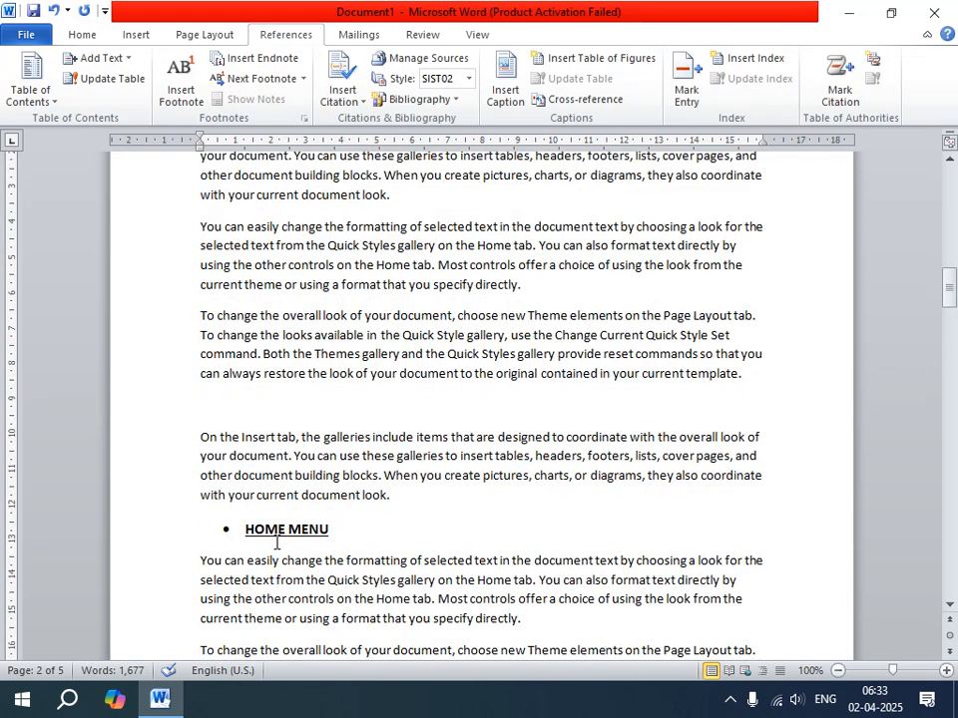
pyautogui.moveTo(223, 529); pyautogui.dragTo(337, 530)
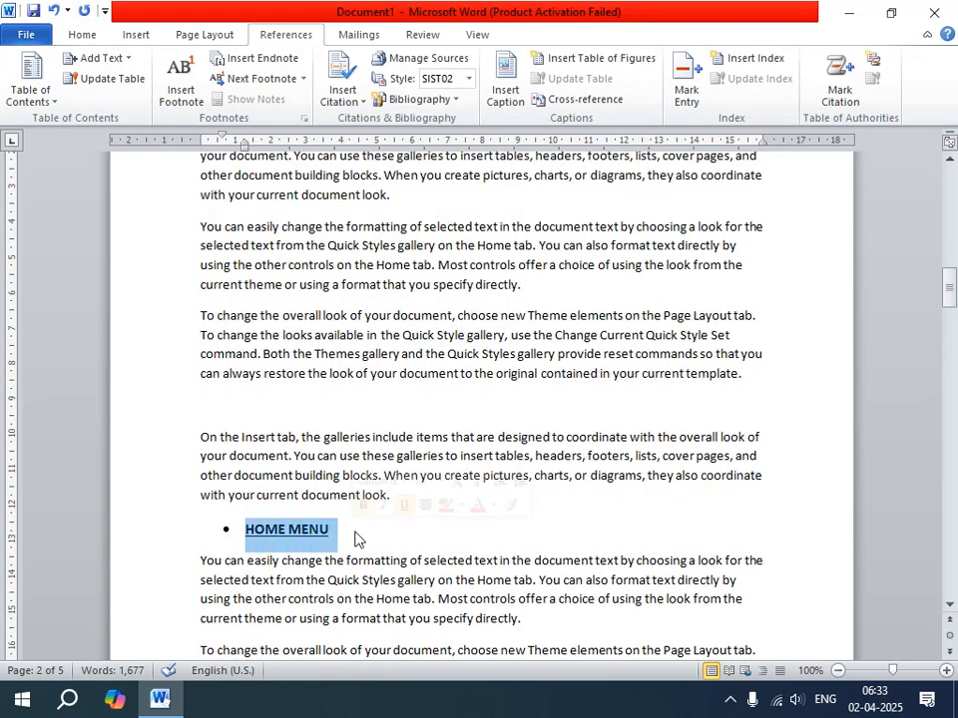
pyautogui.click(99, 60)
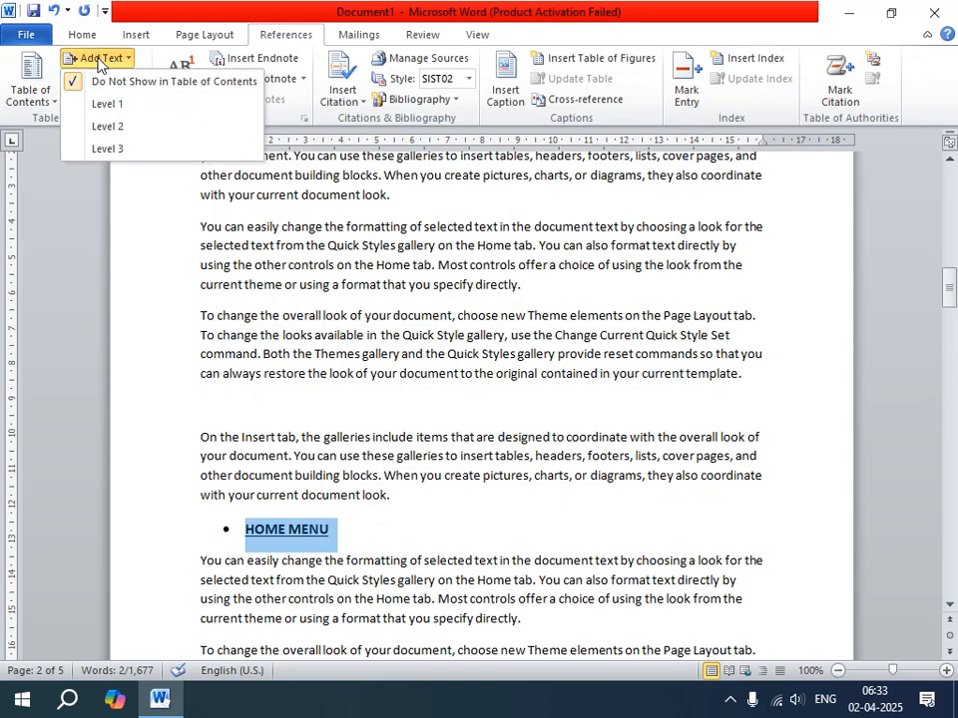
pyautogui.click(108, 127)
# Mark the "NOTEPAD -02" heading on page 3 as a Level 1 table of contents entry and center it.
pyautogui.scroll(-12, 253, 331)
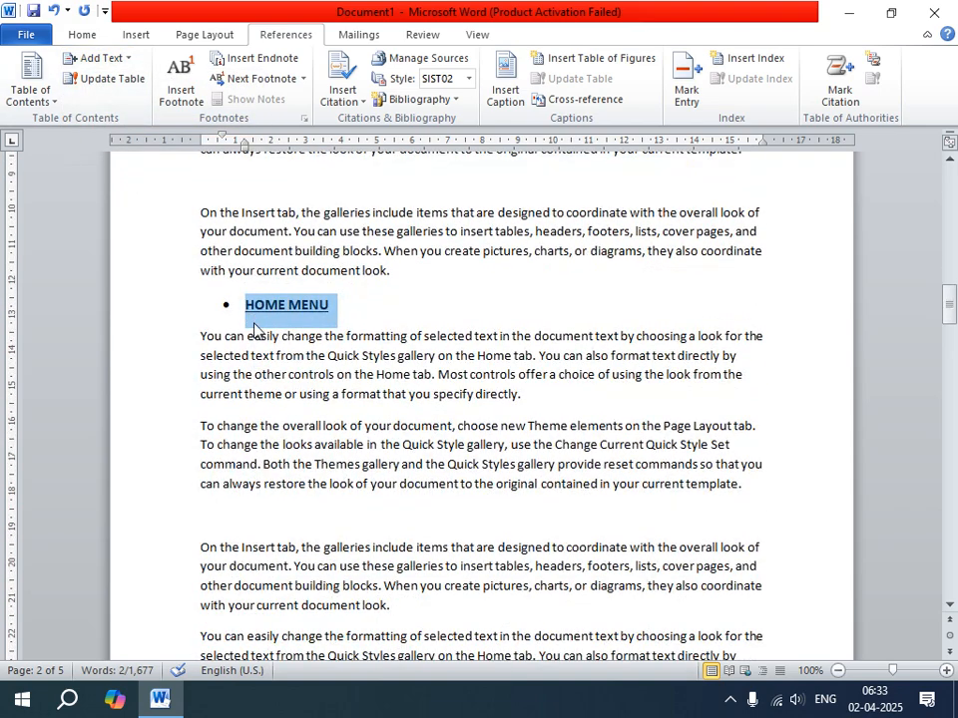
pyautogui.scroll(-1, 253, 380)
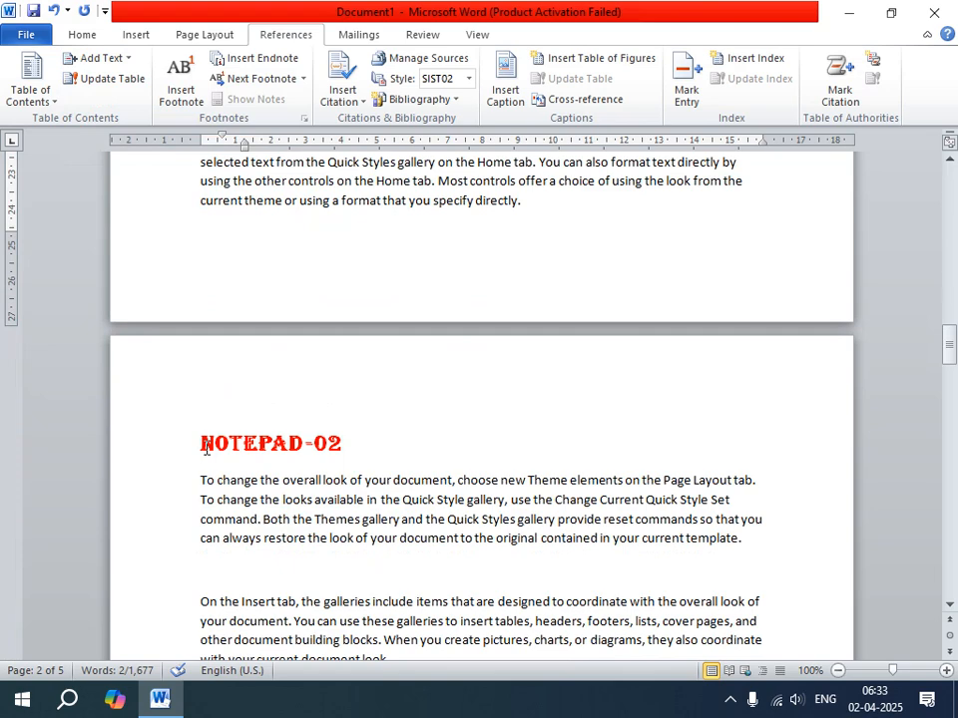
pyautogui.moveTo(199, 448); pyautogui.dragTo(348, 447)
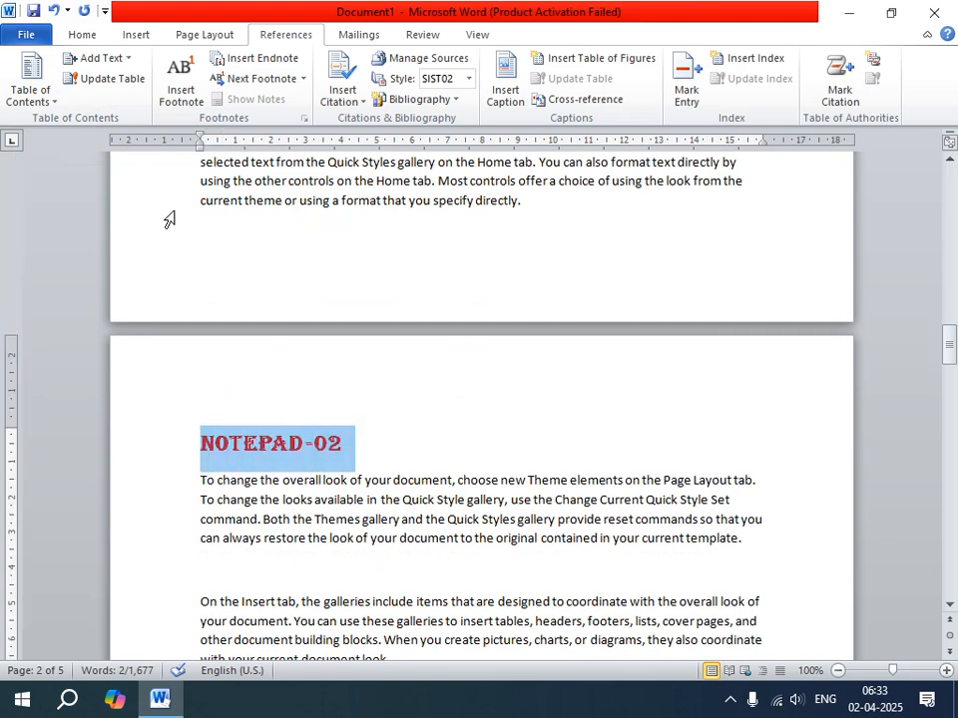
pyautogui.click(124, 64)
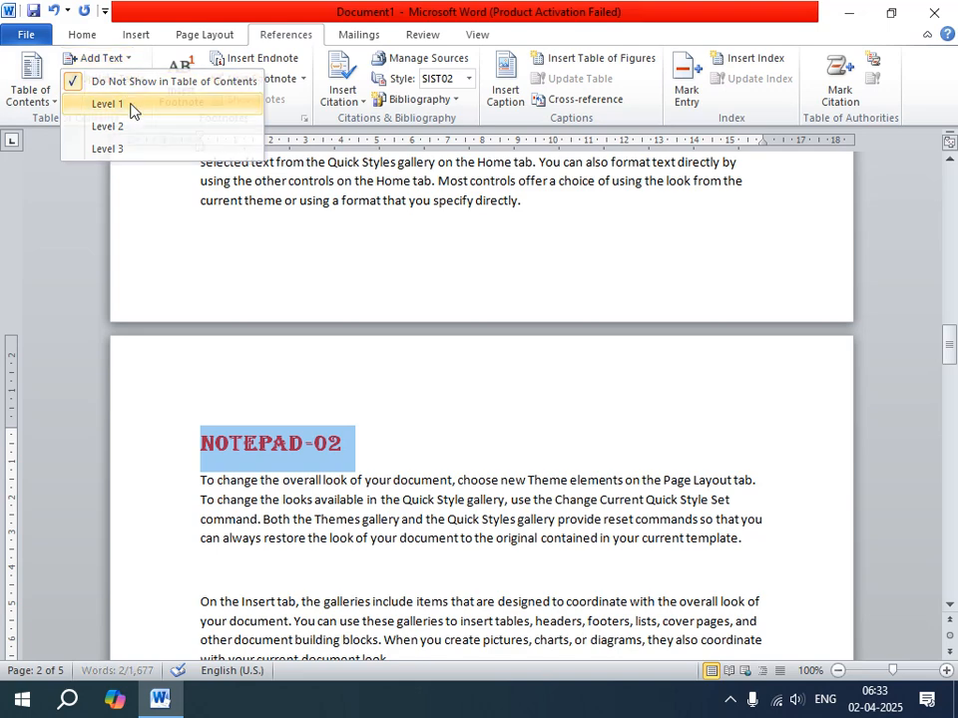
pyautogui.click(133, 101)
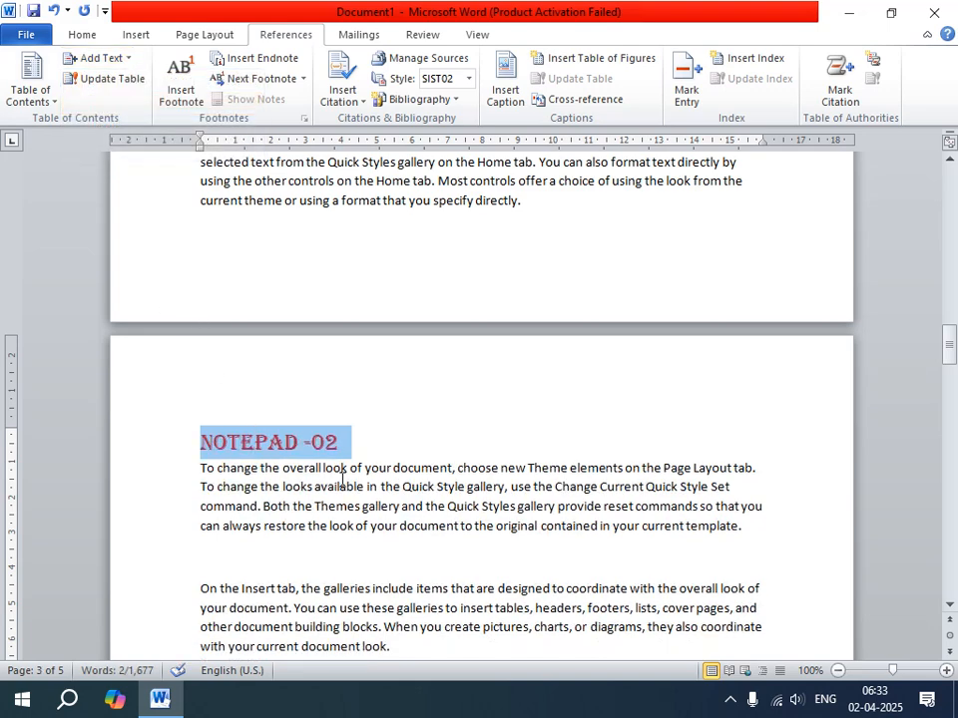
pyautogui.hotkey('ctrl', 'e')
# Mark the bulleted "FILE MENU" subheading on page 3 as a Level 2 table of contents entry.
pyautogui.scroll(-10, 368, 565)
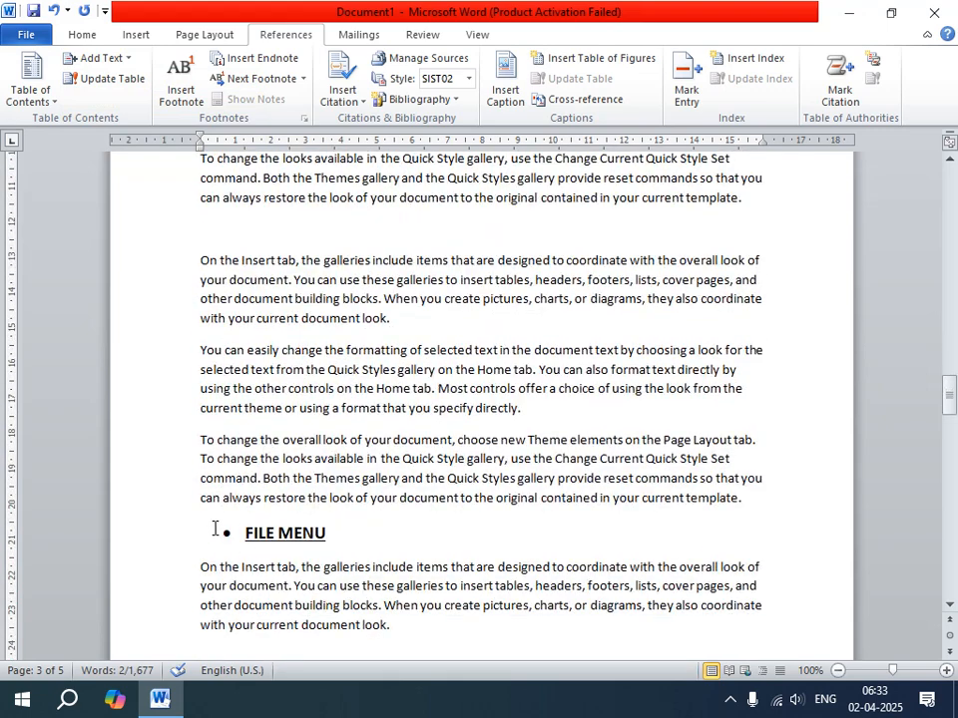
pyautogui.moveTo(227, 535); pyautogui.dragTo(335, 535)
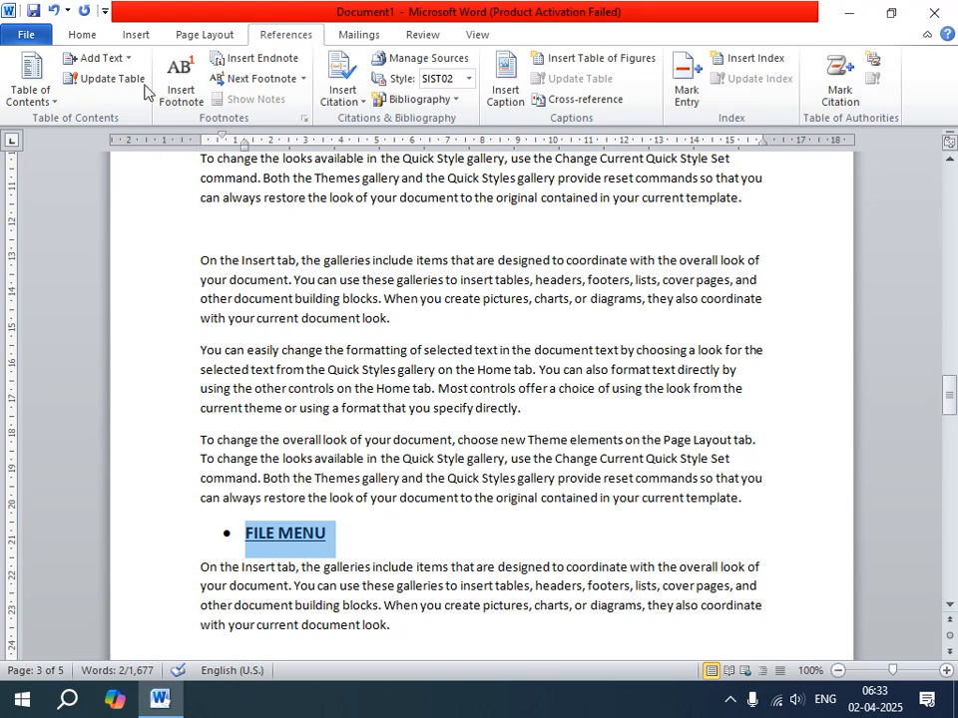
pyautogui.click(96, 58)
pyautogui.click(109, 128)
# Mark the "WORDPAD -03" heading on page 4 as a Level 1 table of contents entry and center it.
pyautogui.scroll(-8, 258, 438)
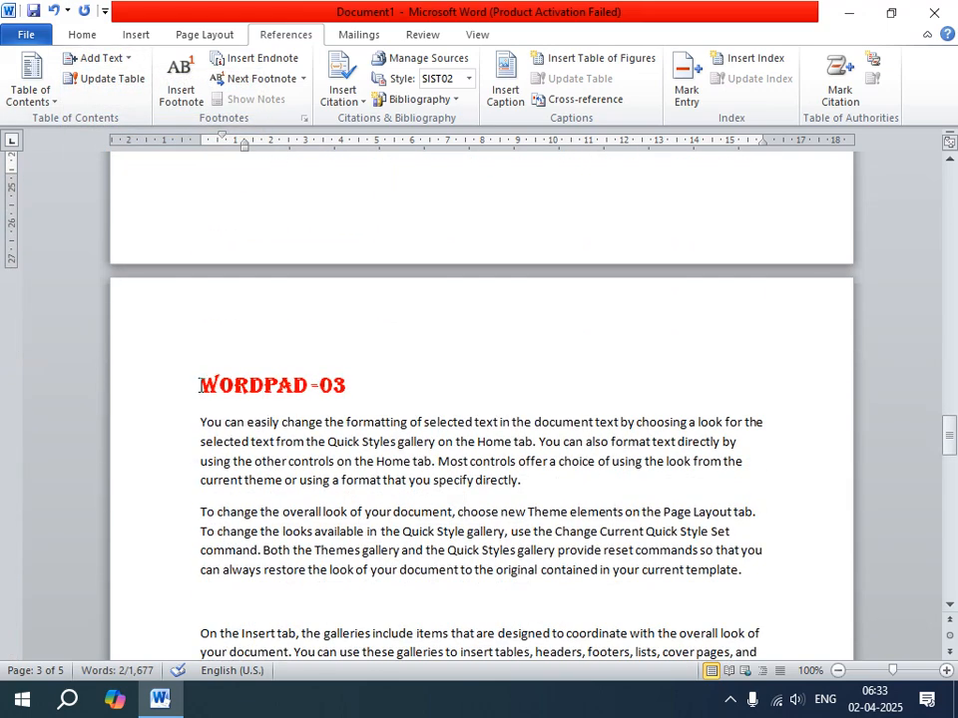
pyautogui.moveTo(200, 385); pyautogui.dragTo(363, 391)
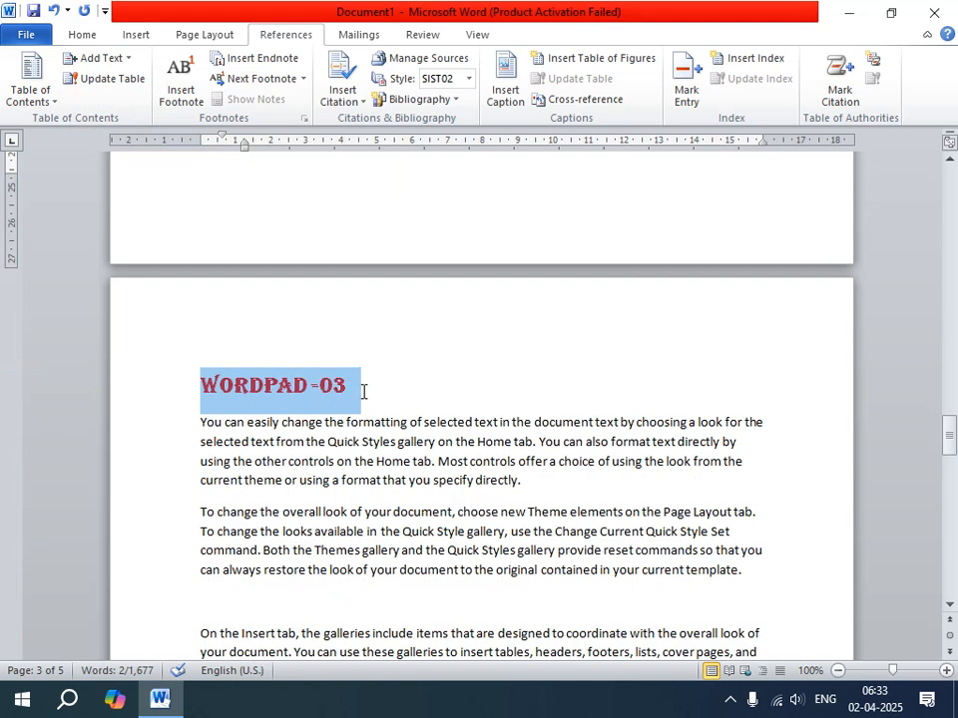
pyautogui.click(99, 58)
pyautogui.click(118, 100)
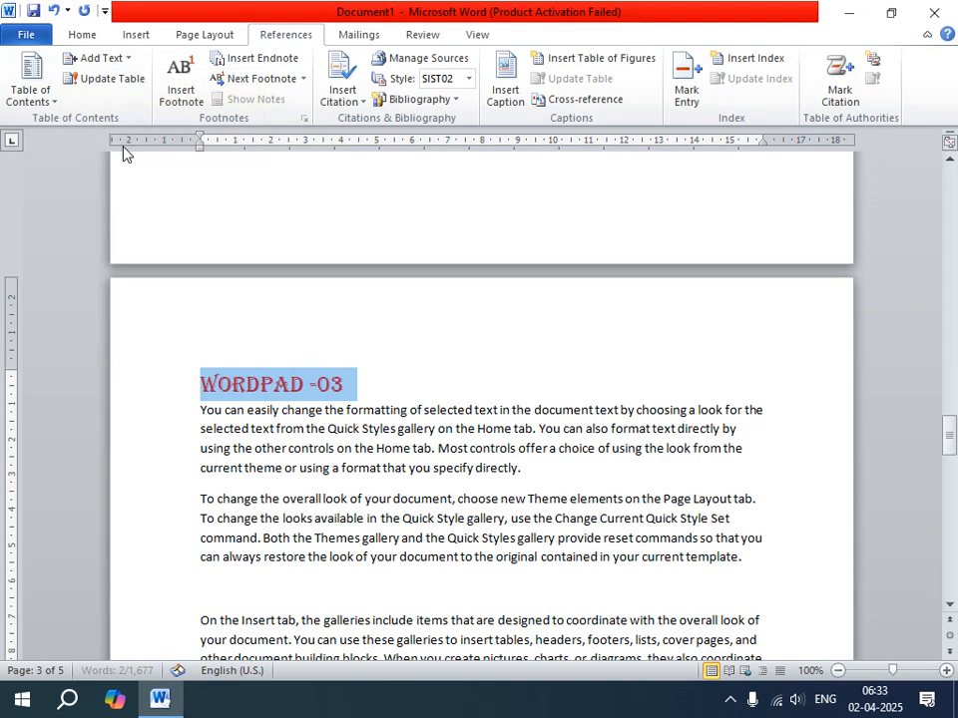
pyautogui.hotkey('ctrl', 'e')
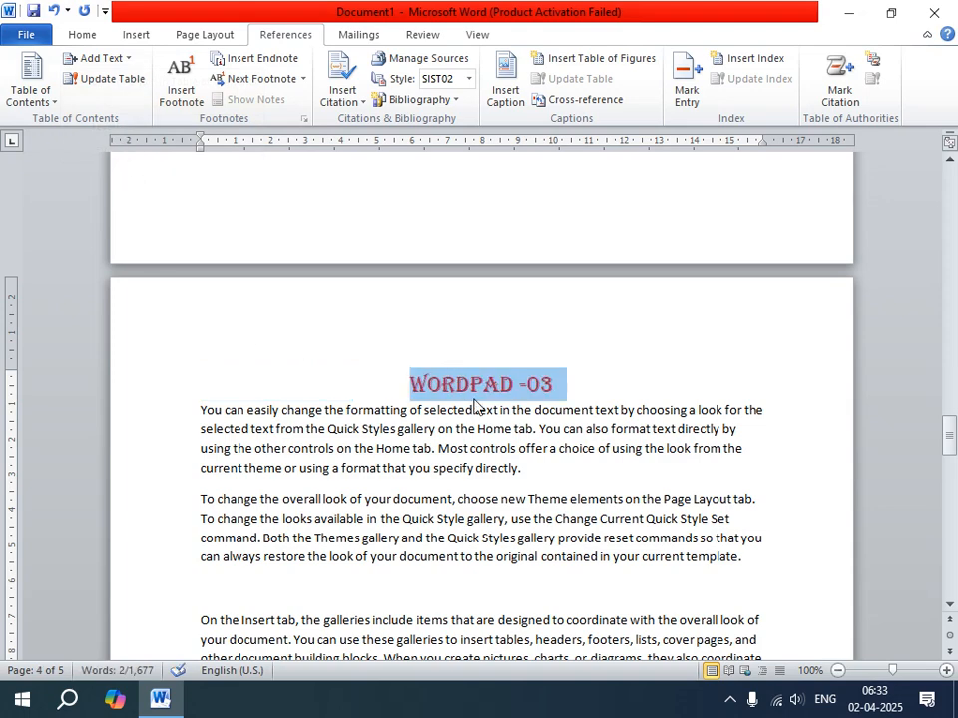
# Mark the bulleted "VIEW MENU" subheading on page 4 as a Level 2 table of contents entry.
pyautogui.scroll(-6, 433, 454)
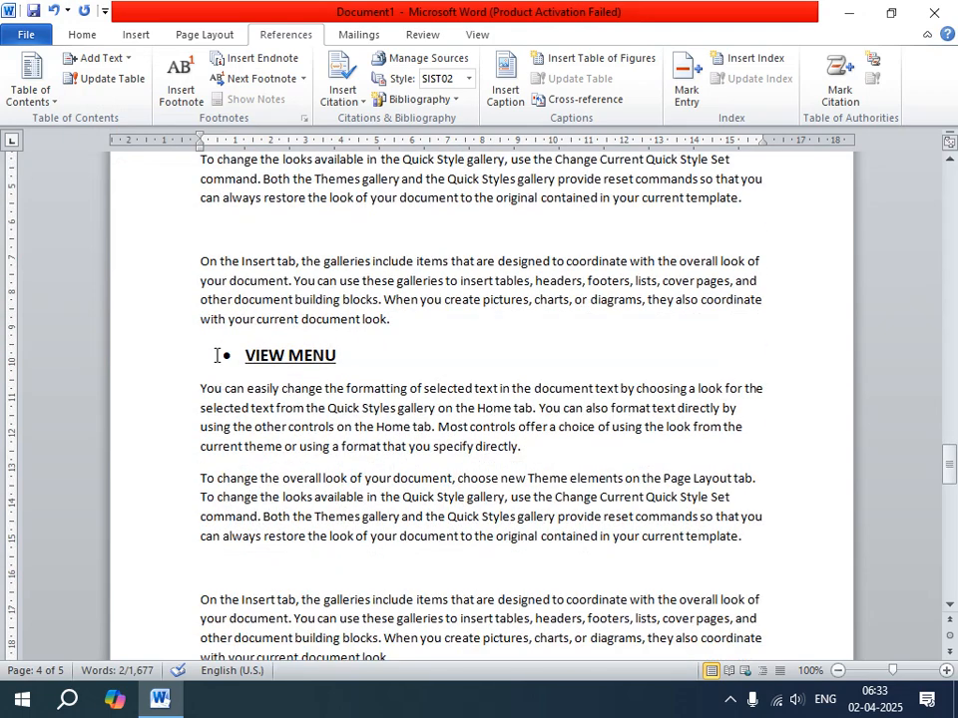
pyautogui.moveTo(215, 356); pyautogui.dragTo(355, 363)
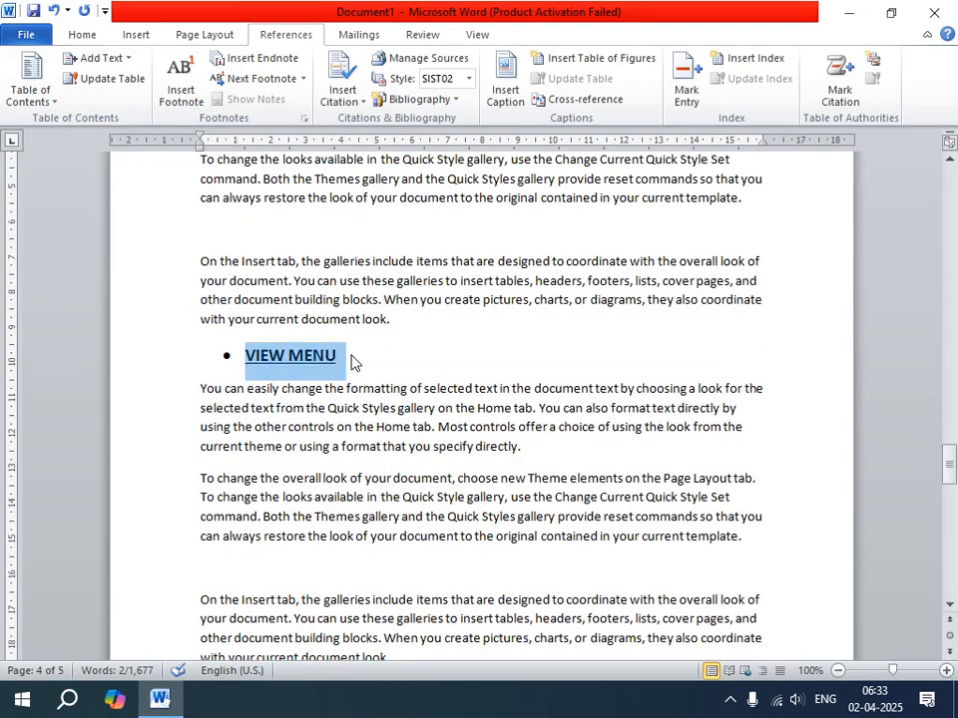
pyautogui.click(105, 58)
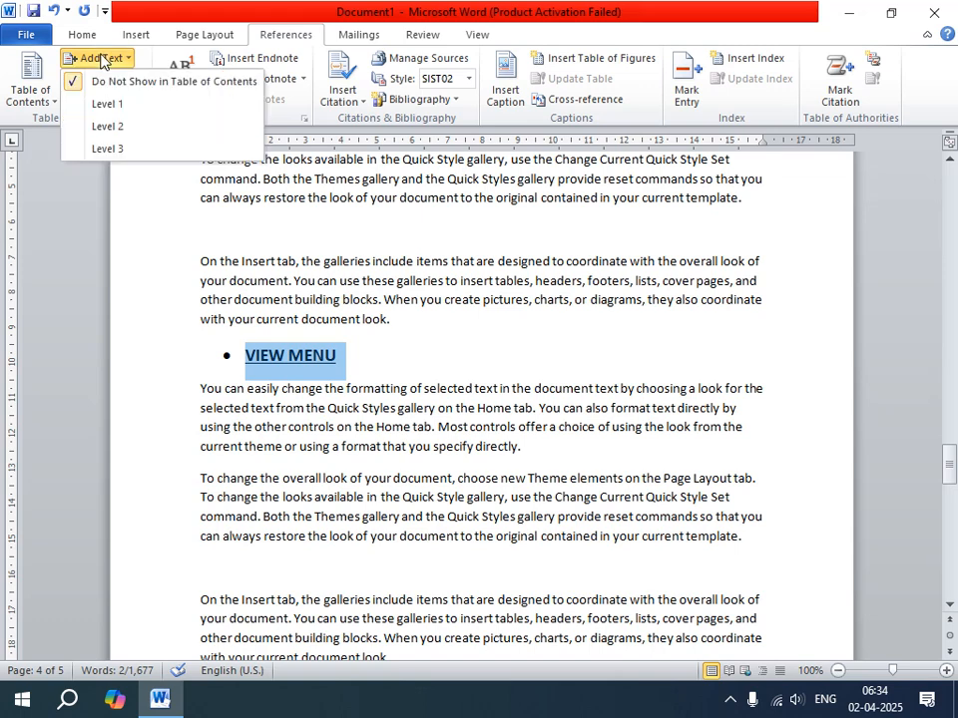
pyautogui.click(108, 126)
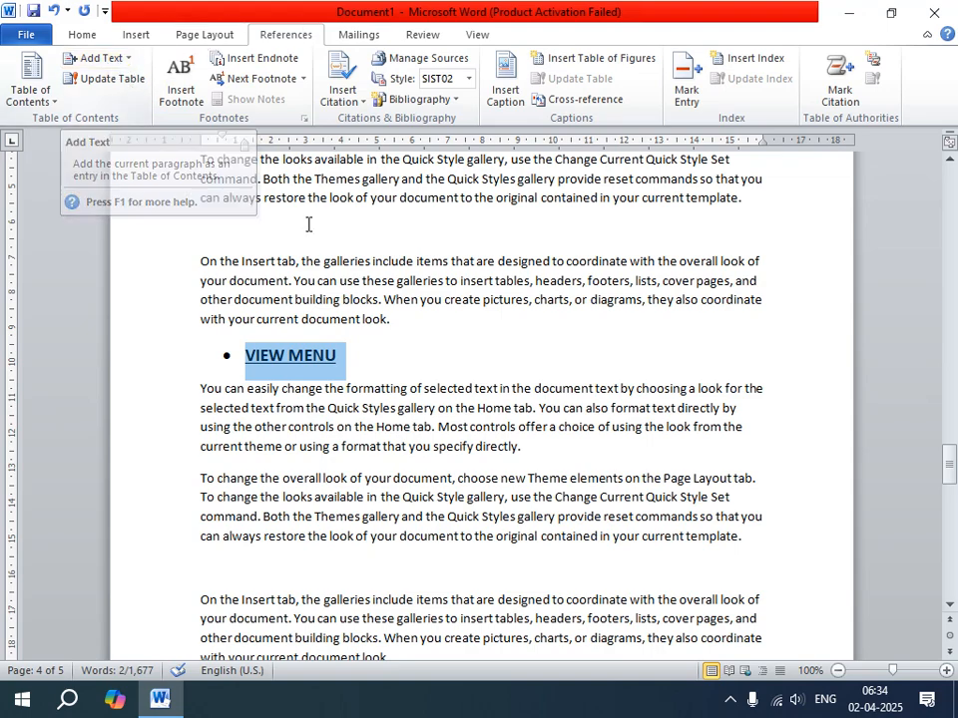
pyautogui.click(396, 355)
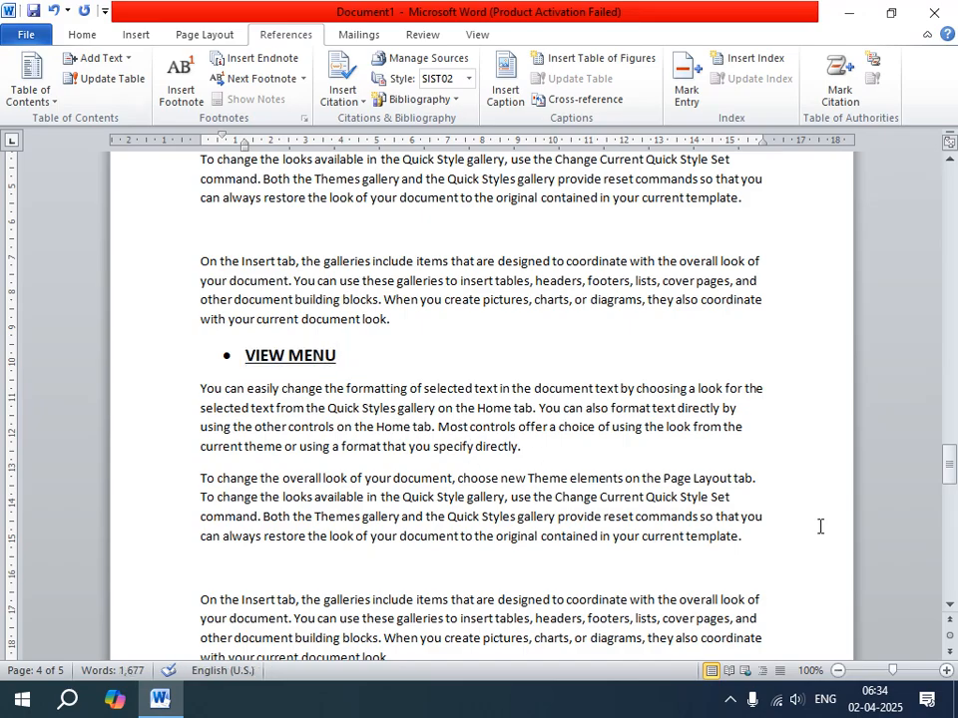
# Insert the built-in Automatic Table 1 table of contents at the start of the blank first page.
pyautogui.moveTo(948, 460); pyautogui.dragTo(919, 196)
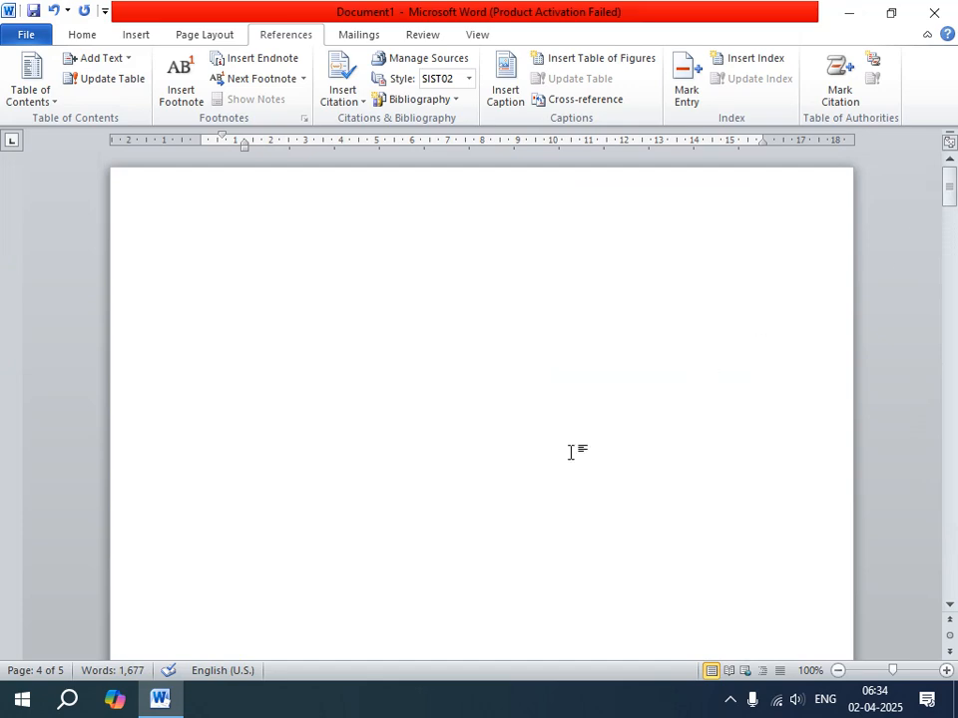
pyautogui.click(199, 267)
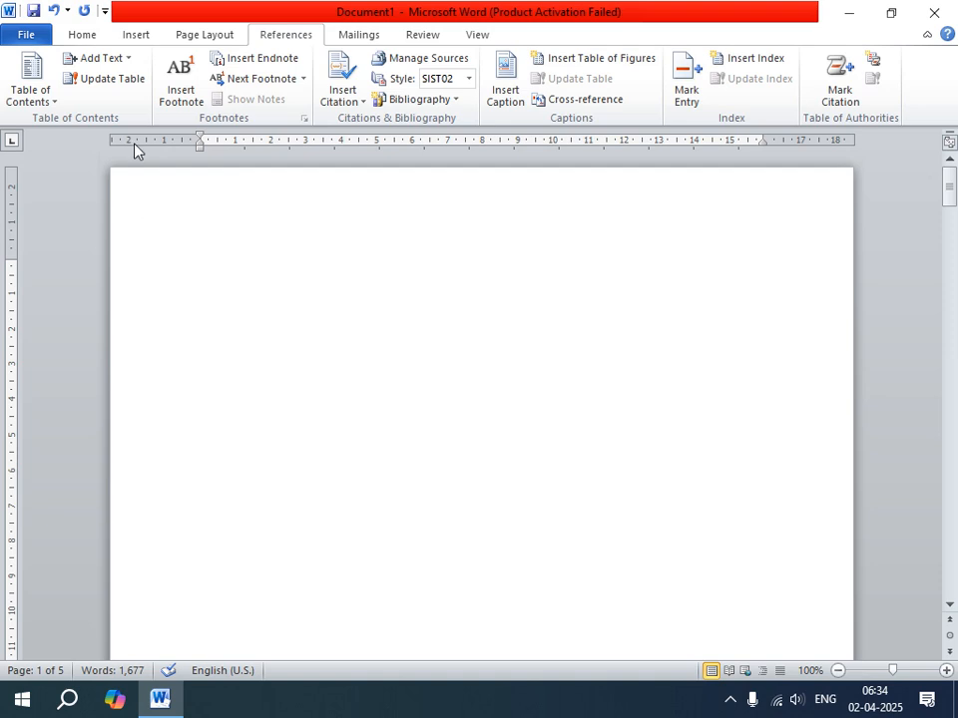
pyautogui.click(30, 102)
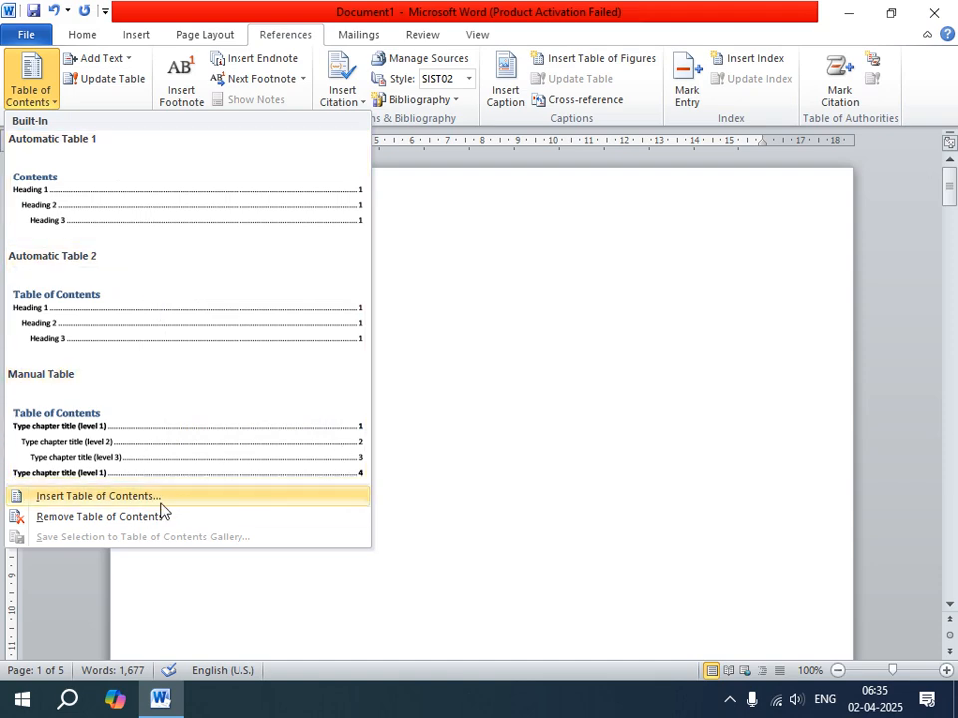
pyautogui.click(184, 243)
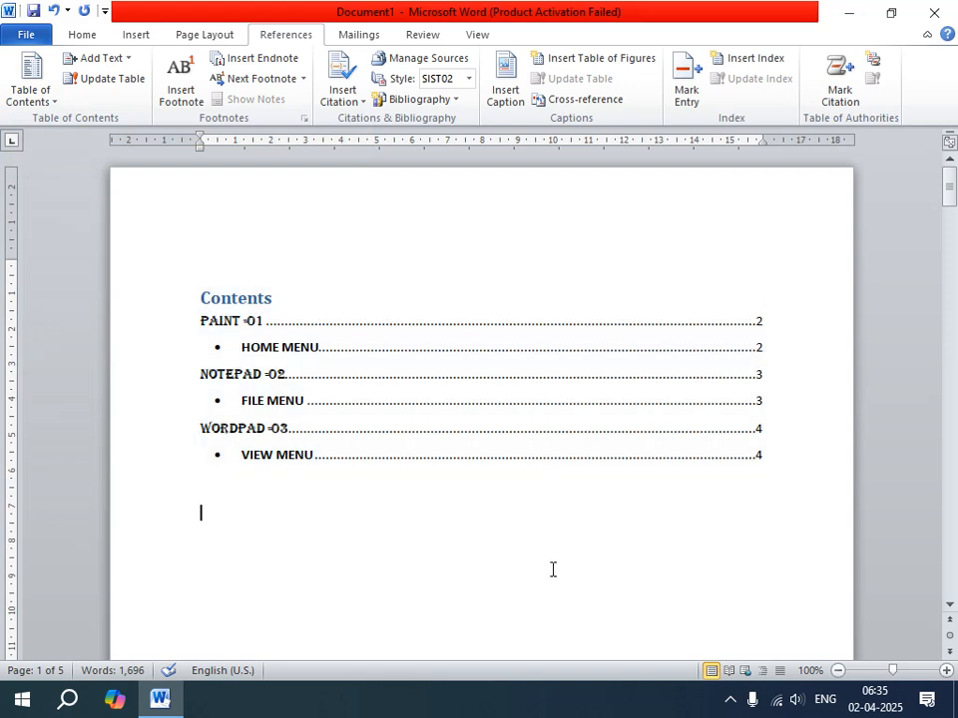
pyautogui.click(100, 60)
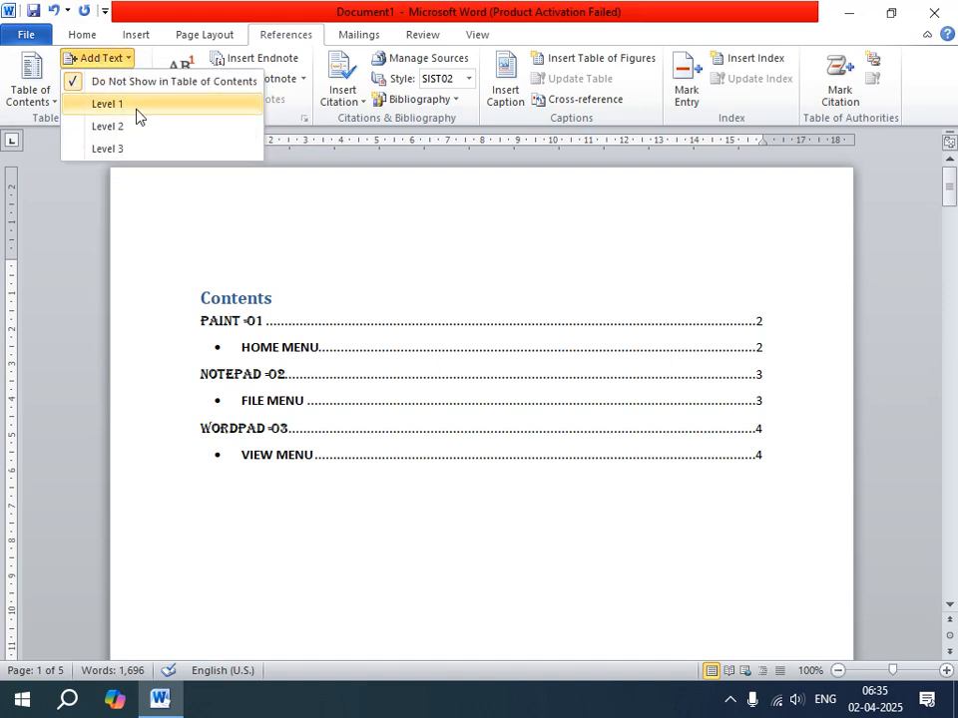
pyautogui.click(387, 270)
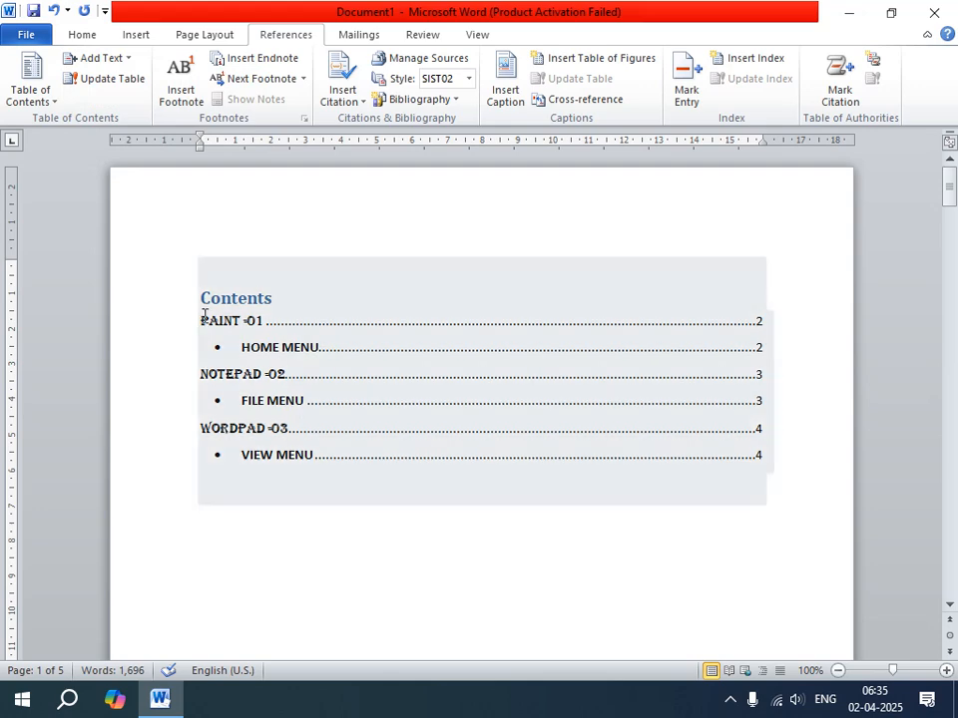
# Apply a red font color to the "PAINT -01" Level 1 entry in the table of contents.
pyautogui.moveTo(204, 317); pyautogui.dragTo(812, 319)
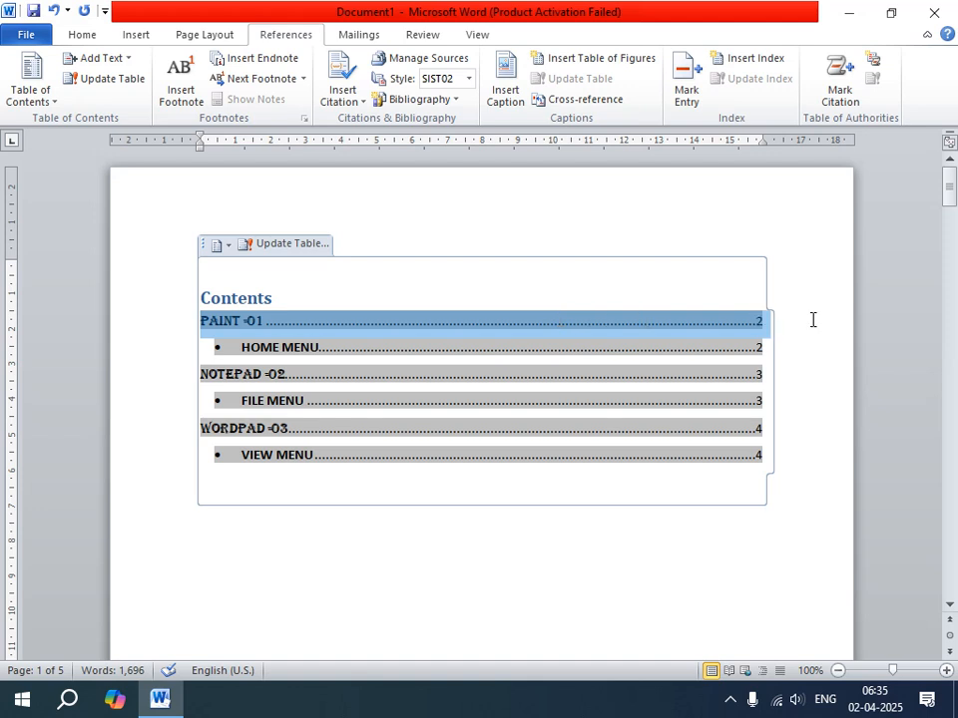
pyautogui.click(77, 32)
pyautogui.click(299, 93)
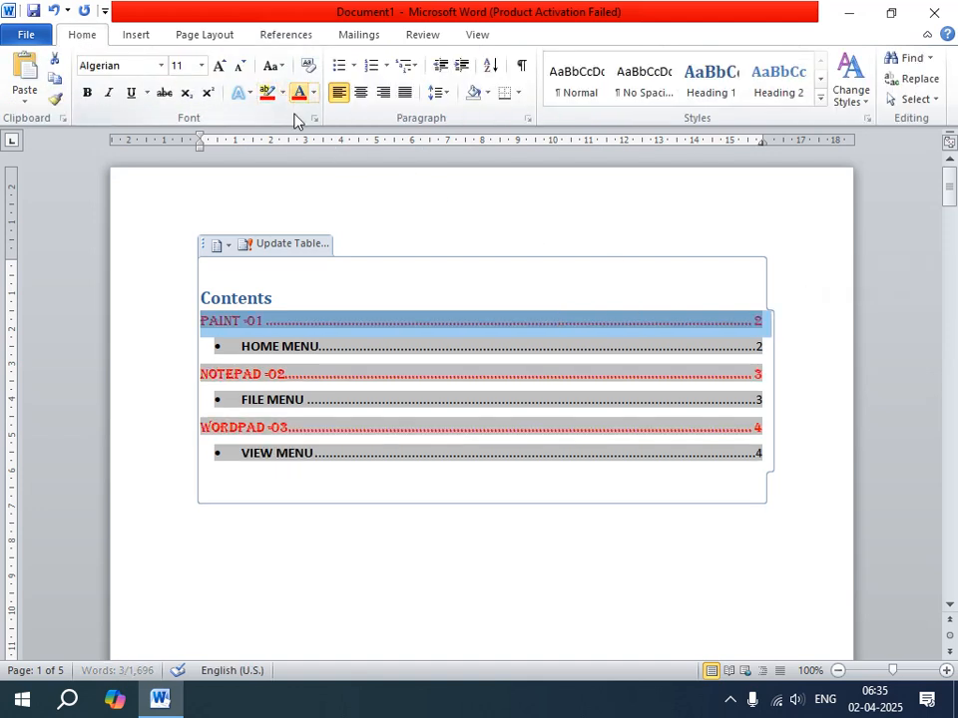
pyautogui.click(339, 301)
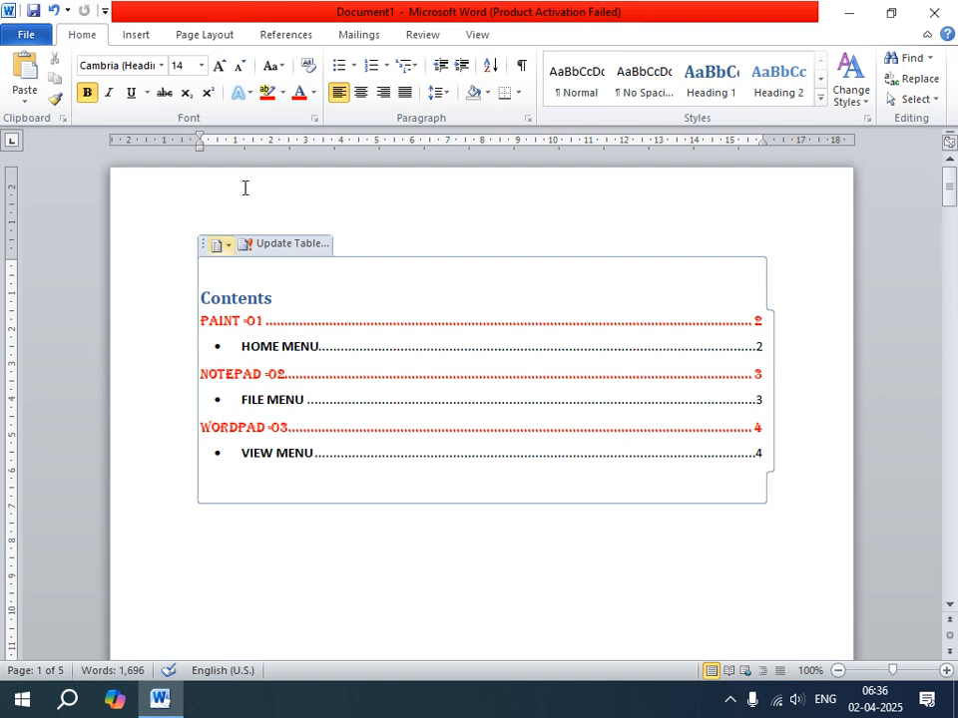
# Add a new line reading "EXCEL -04" above the first paragraph on page 5.
pyautogui.click(297, 34)
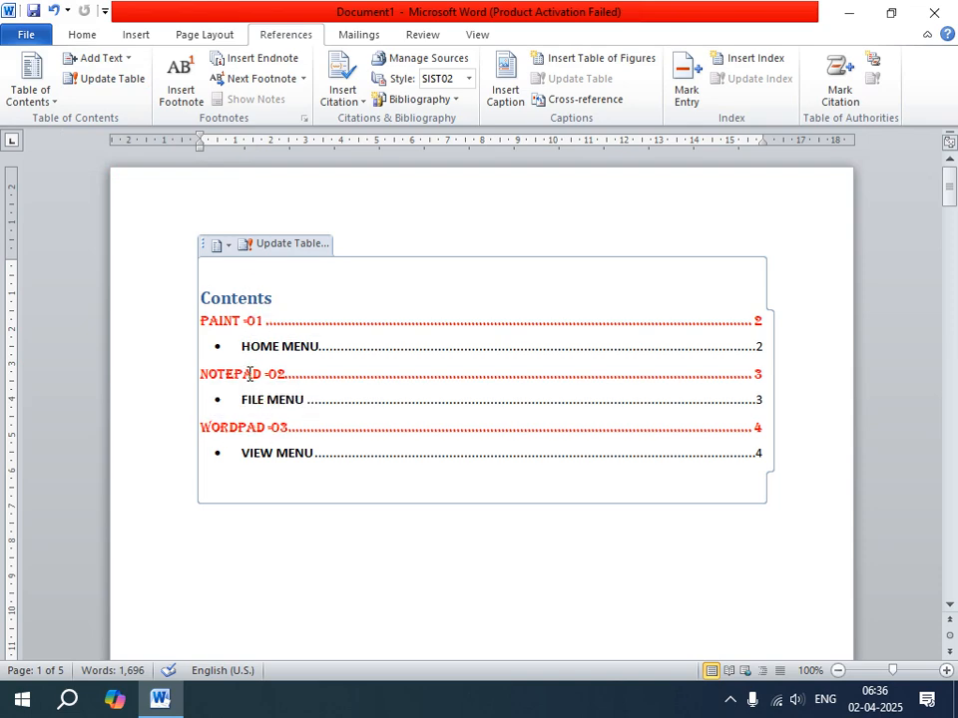
pyautogui.scroll(-2, 250, 375)
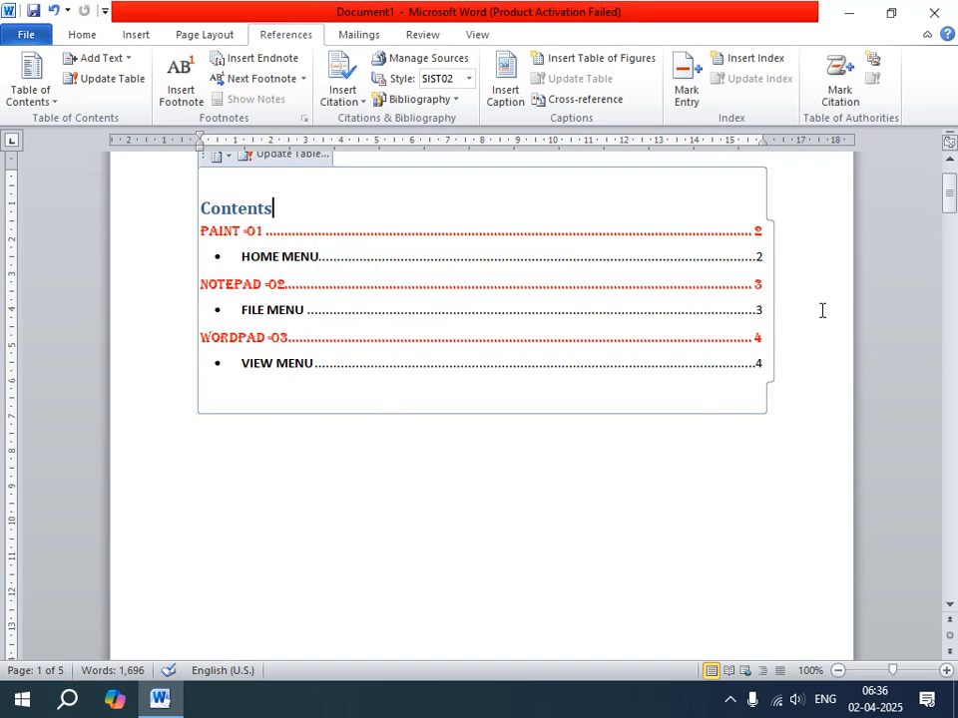
pyautogui.moveTo(950, 204); pyautogui.dragTo(950, 532)
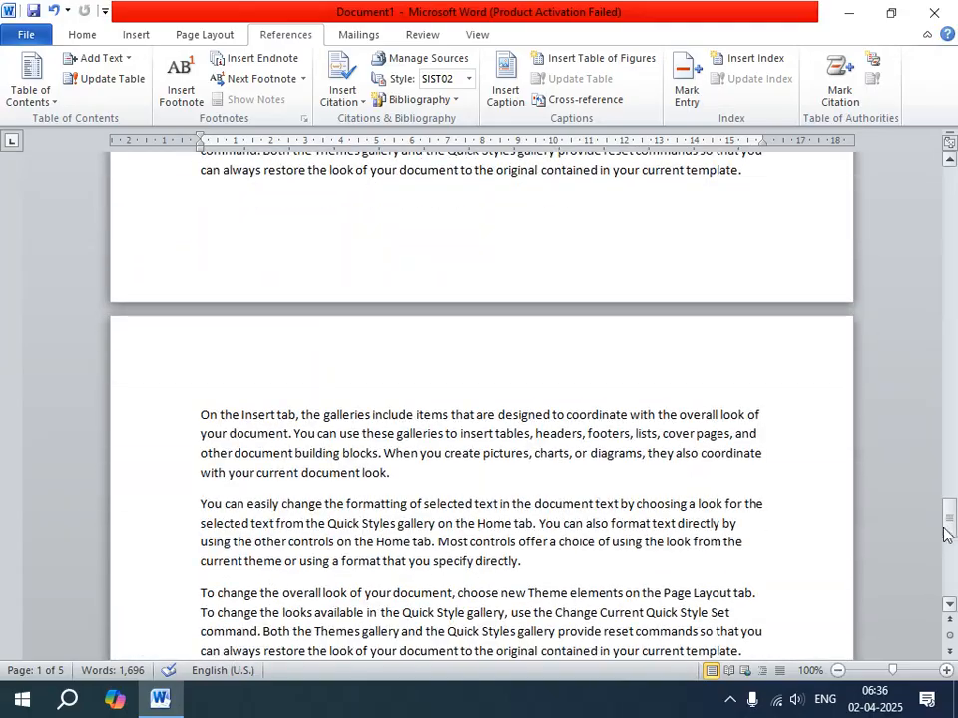
pyautogui.click(197, 415)
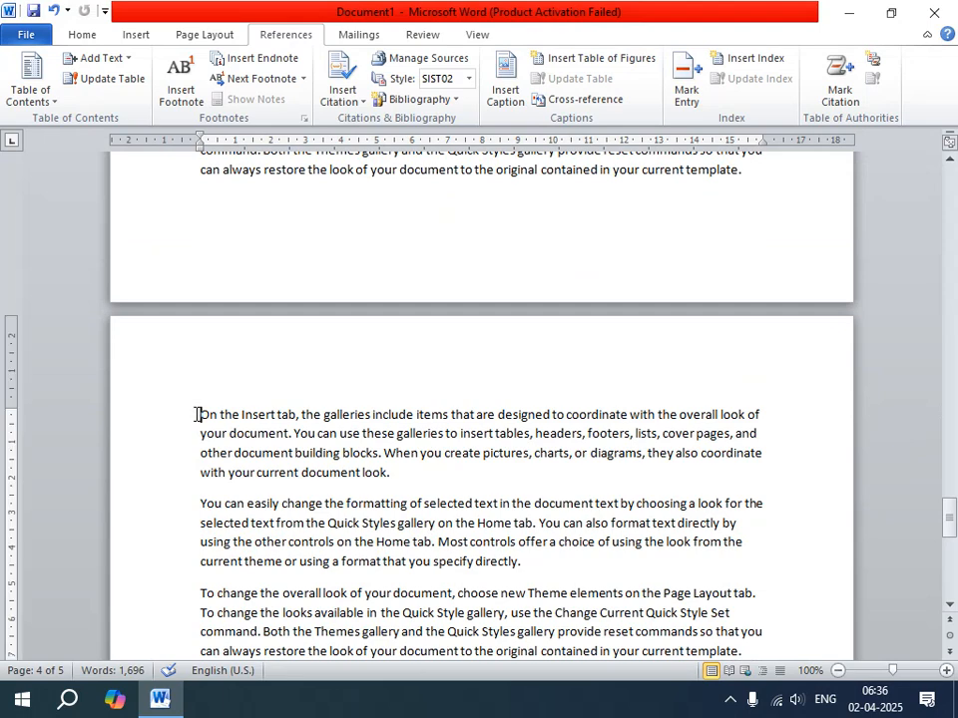
pyautogui.press('Return')
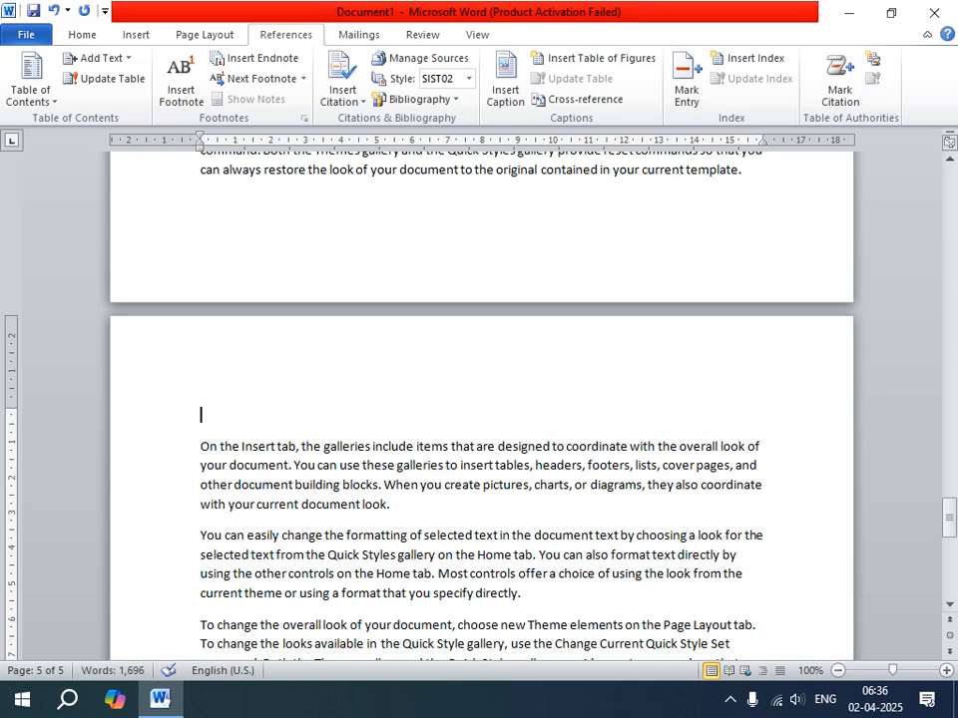
pyautogui.write('EXC')
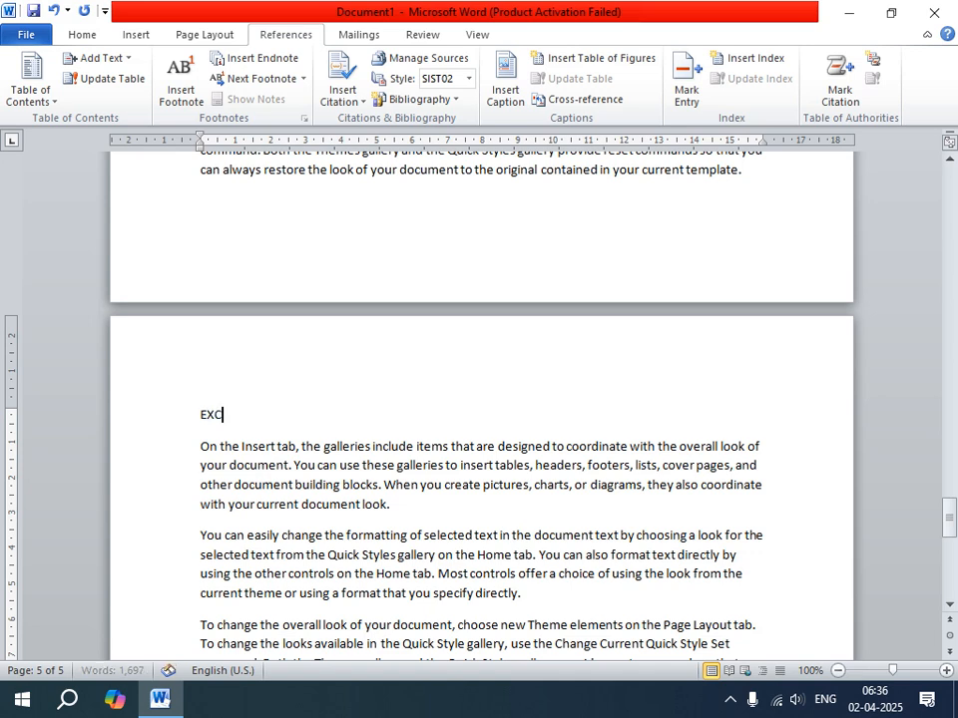
pyautogui.write('EL -04')
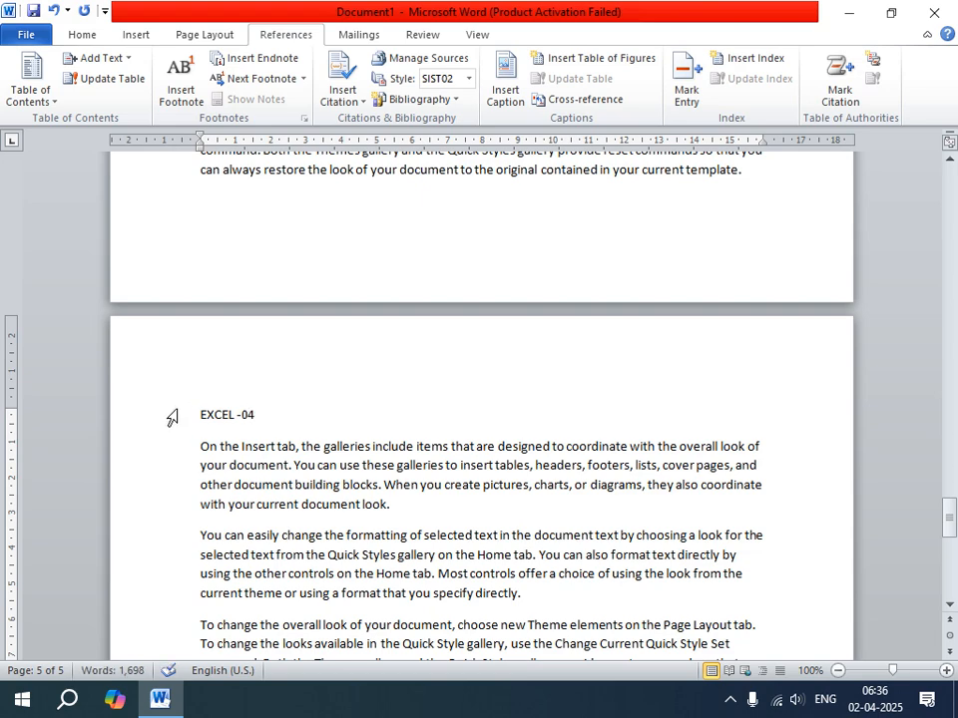
# Format the "EXCEL -04" heading as 18 pt bold Algerian in red.
pyautogui.moveTo(196, 414); pyautogui.dragTo(277, 417)
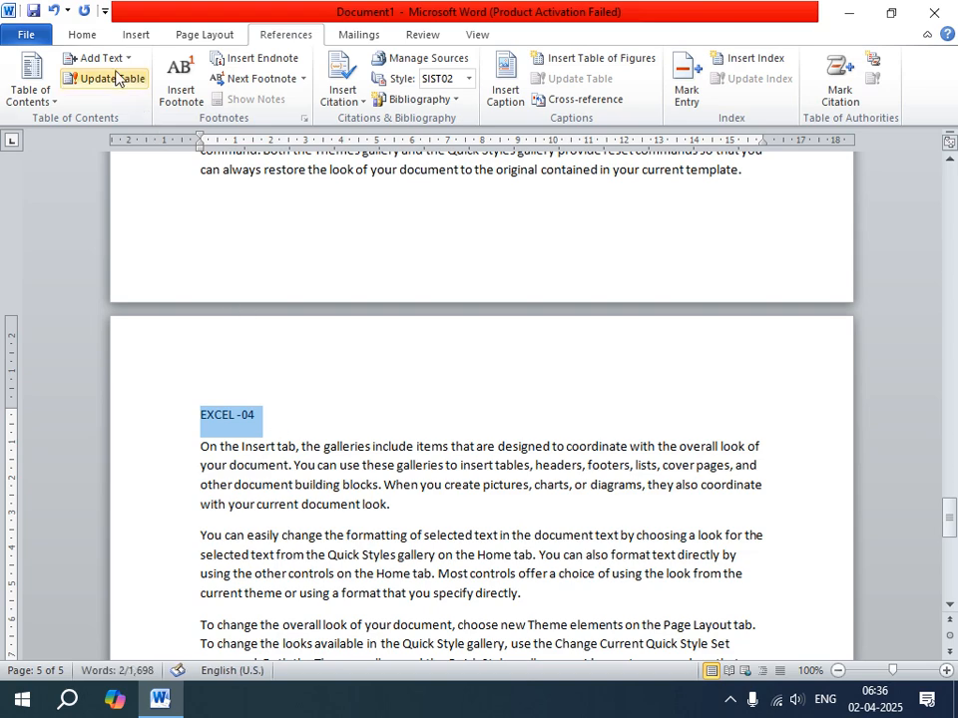
pyautogui.click(83, 36)
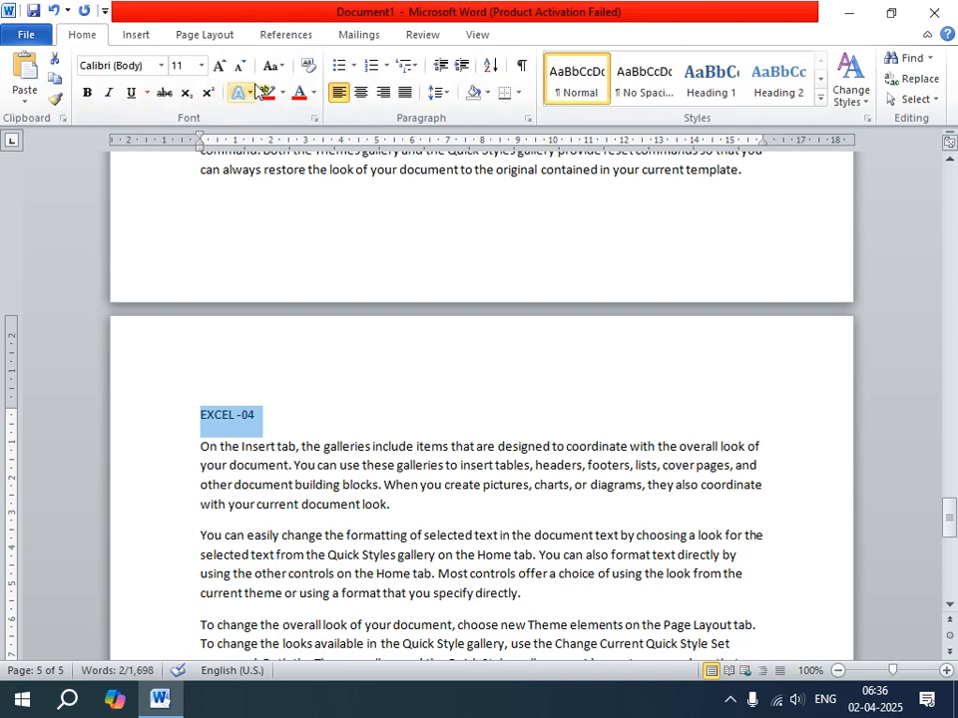
pyautogui.click(220, 66)
pyautogui.click(220, 66)
pyautogui.click(221, 66)
pyautogui.click(220, 66)
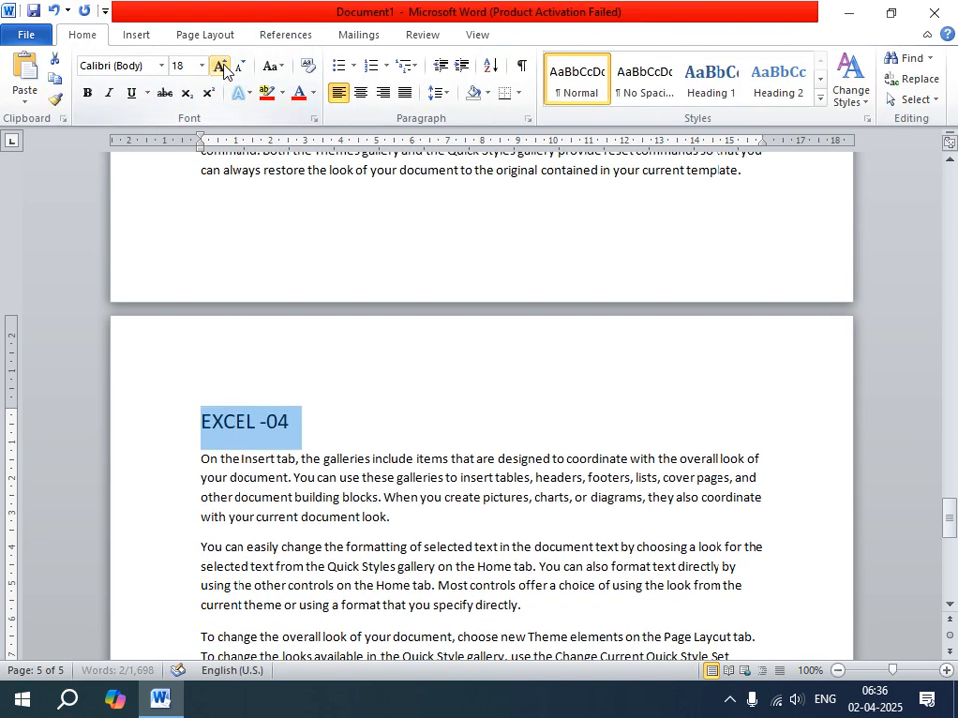
pyautogui.click(87, 92)
pyautogui.click(159, 66)
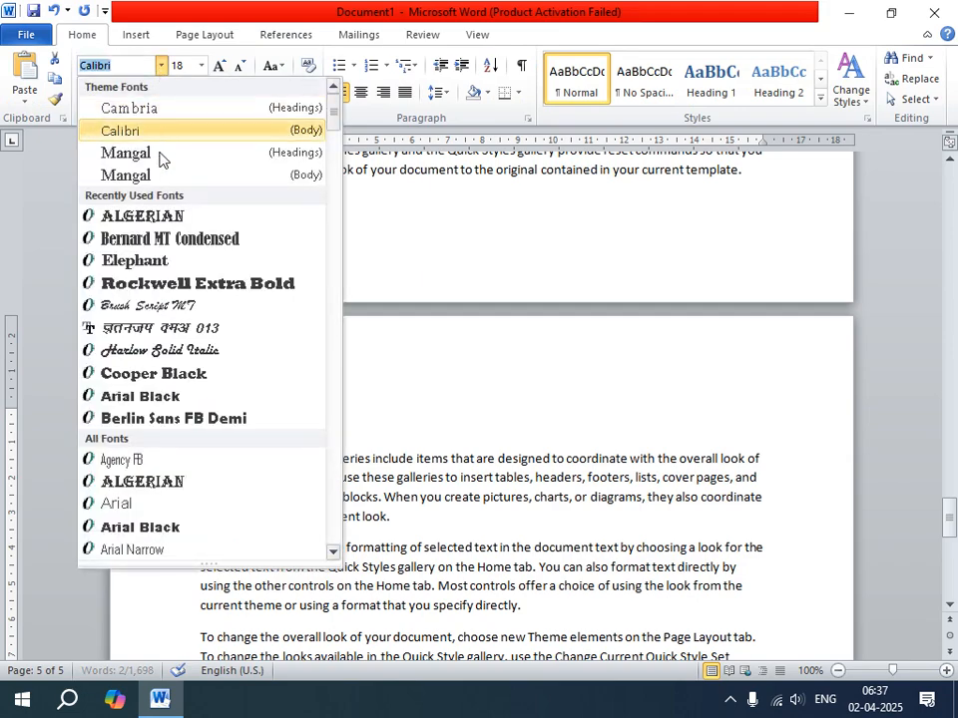
pyautogui.click(158, 216)
pyautogui.click(299, 93)
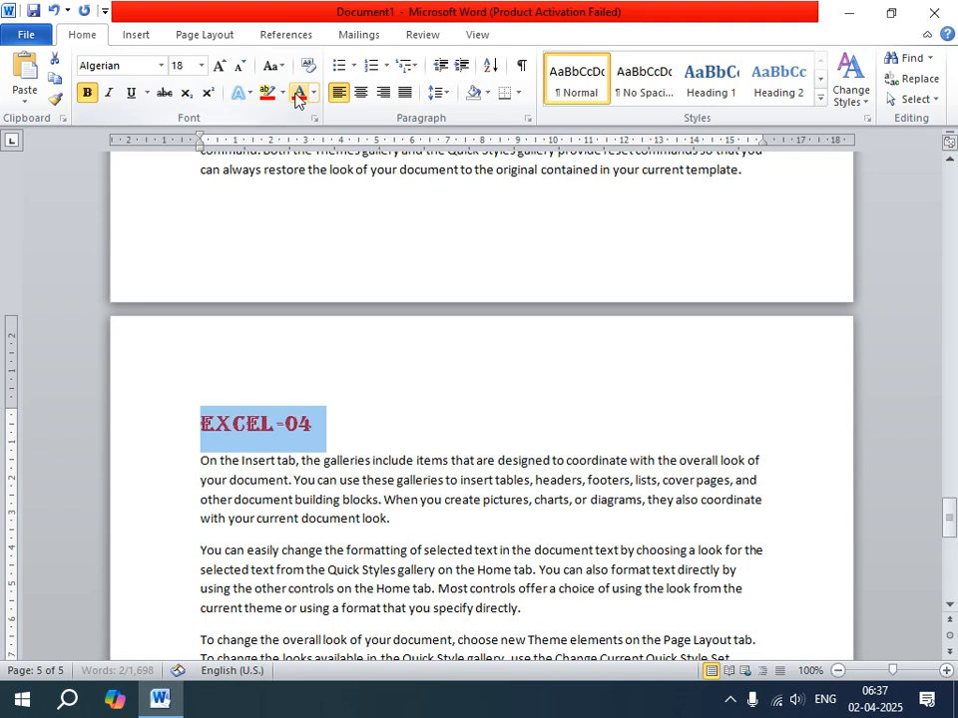
pyautogui.click(441, 372)
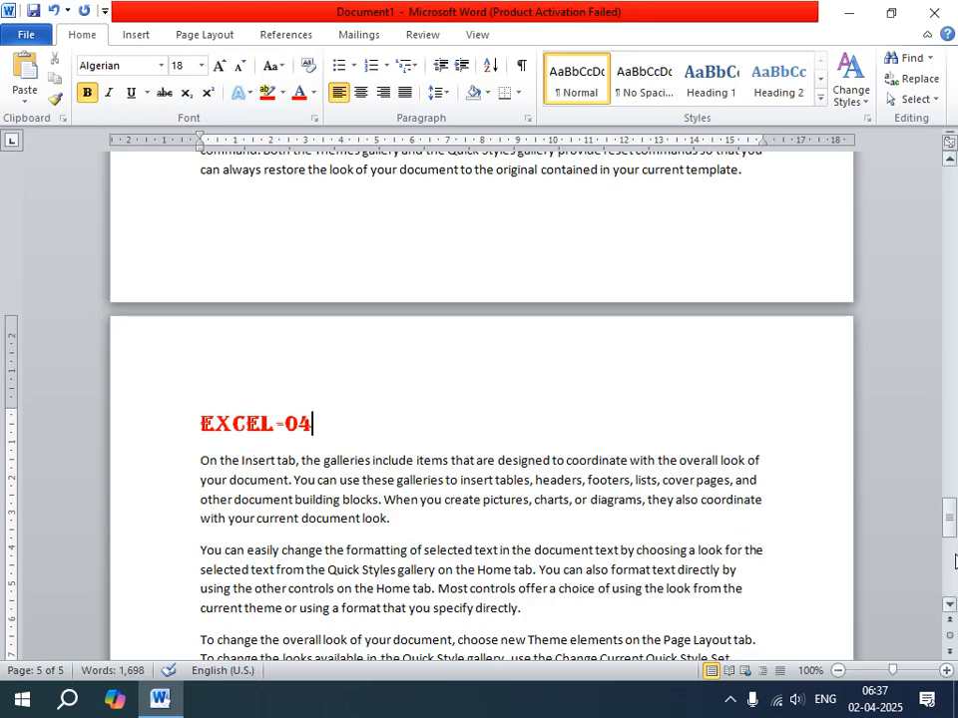
# Mark the "EXCEL -04" heading on page 5 as a Level 1 table of contents entry and center it.
pyautogui.moveTo(950, 533); pyautogui.dragTo(867, 204)
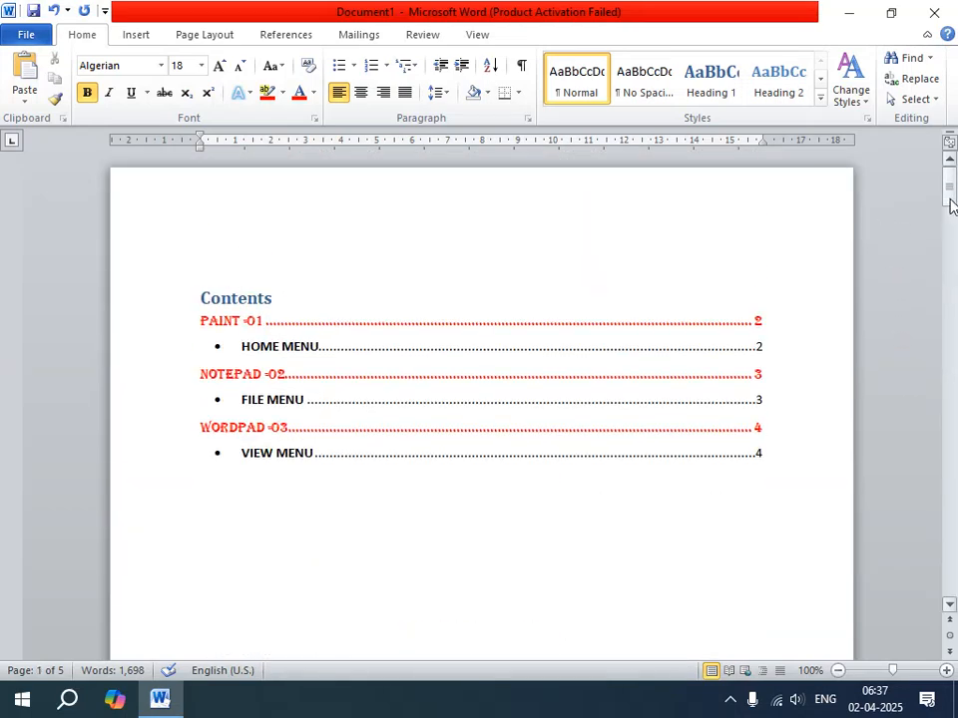
pyautogui.moveTo(951, 204); pyautogui.dragTo(946, 546)
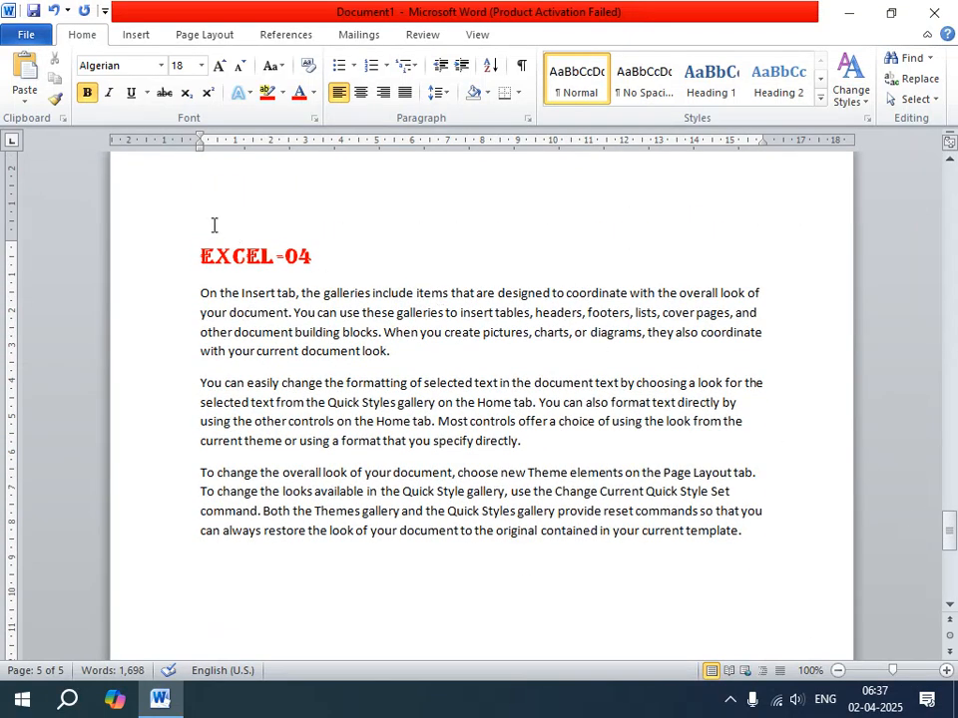
pyautogui.click(324, 259)
pyautogui.tripleClick(324, 259)
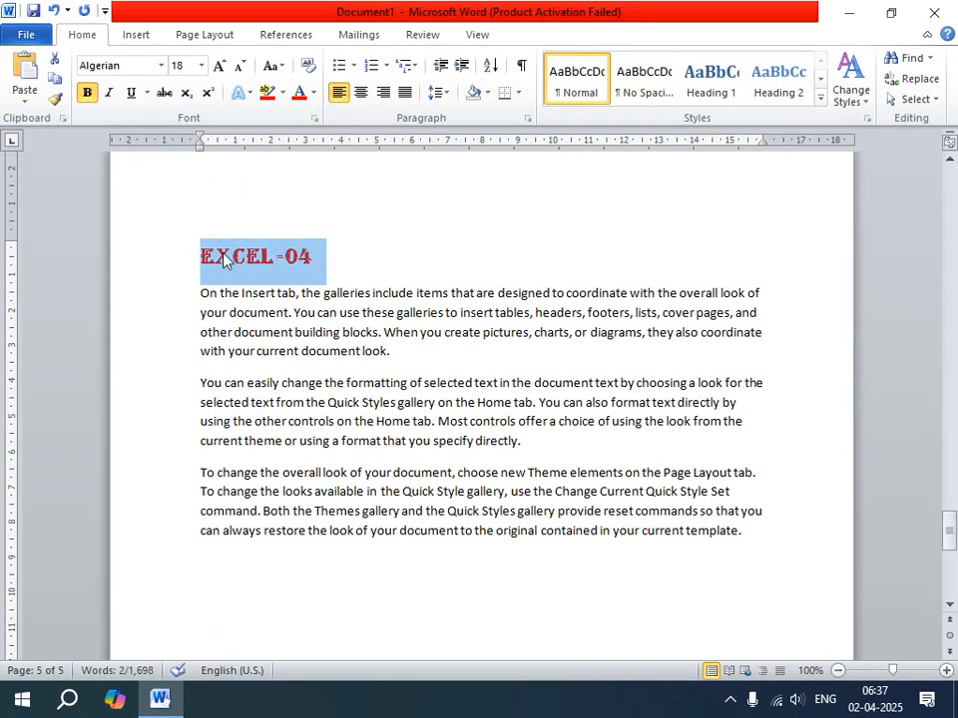
pyautogui.click(283, 35)
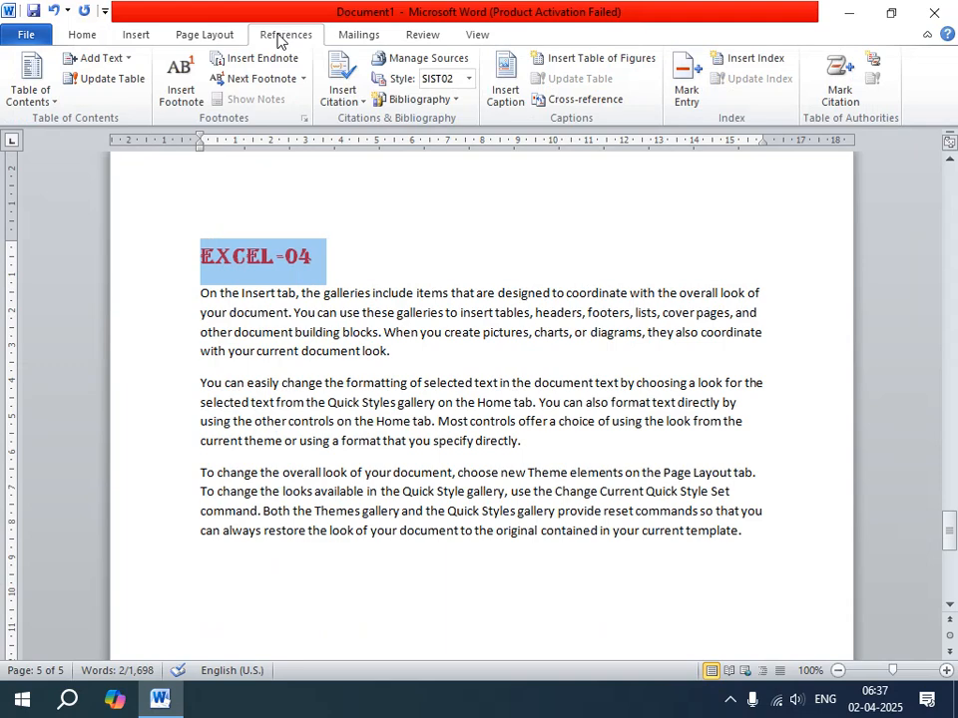
pyautogui.click(119, 62)
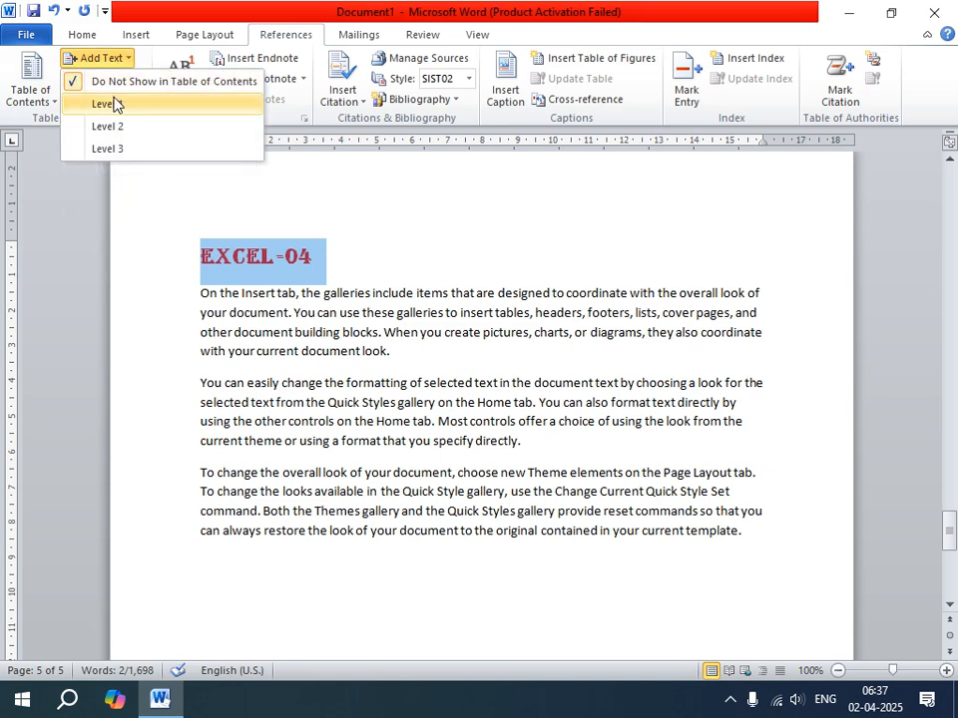
pyautogui.click(113, 104)
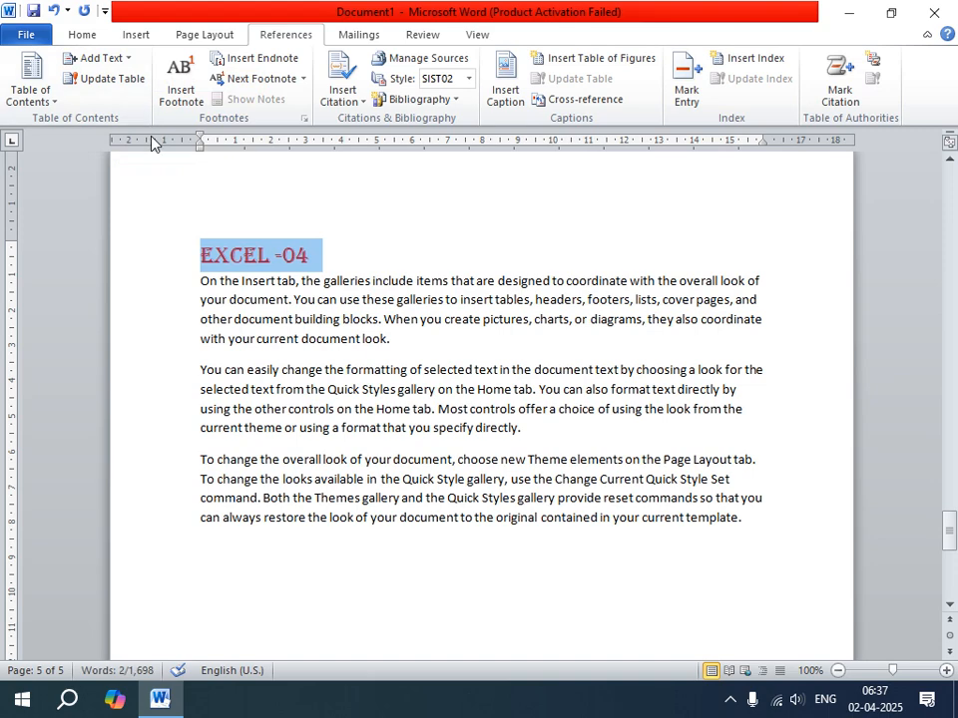
pyautogui.hotkey('ctrl', 'e')
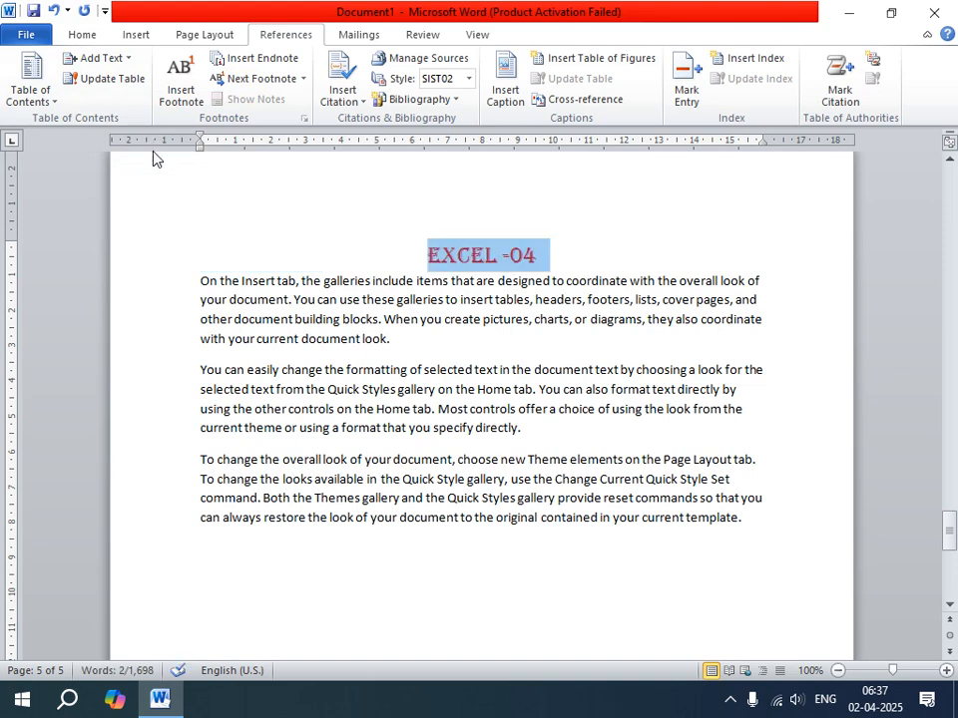
pyautogui.click(288, 210)
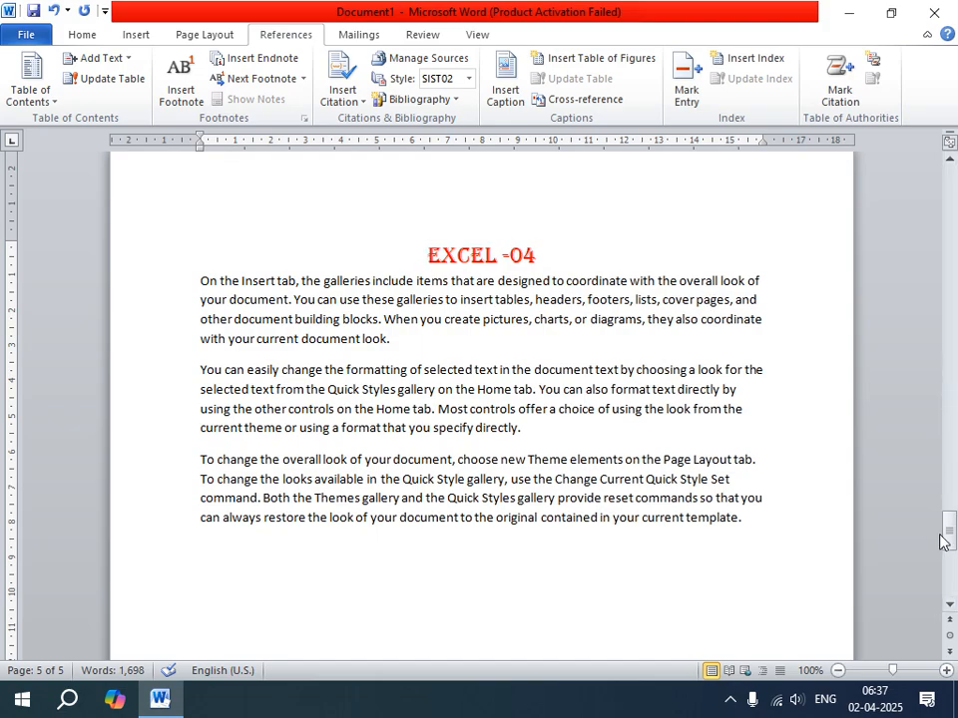
# Update the entire table of contents on page 1 to include the "EXCEL -04" heading.
pyautogui.moveTo(950, 531); pyautogui.dragTo(899, 392)
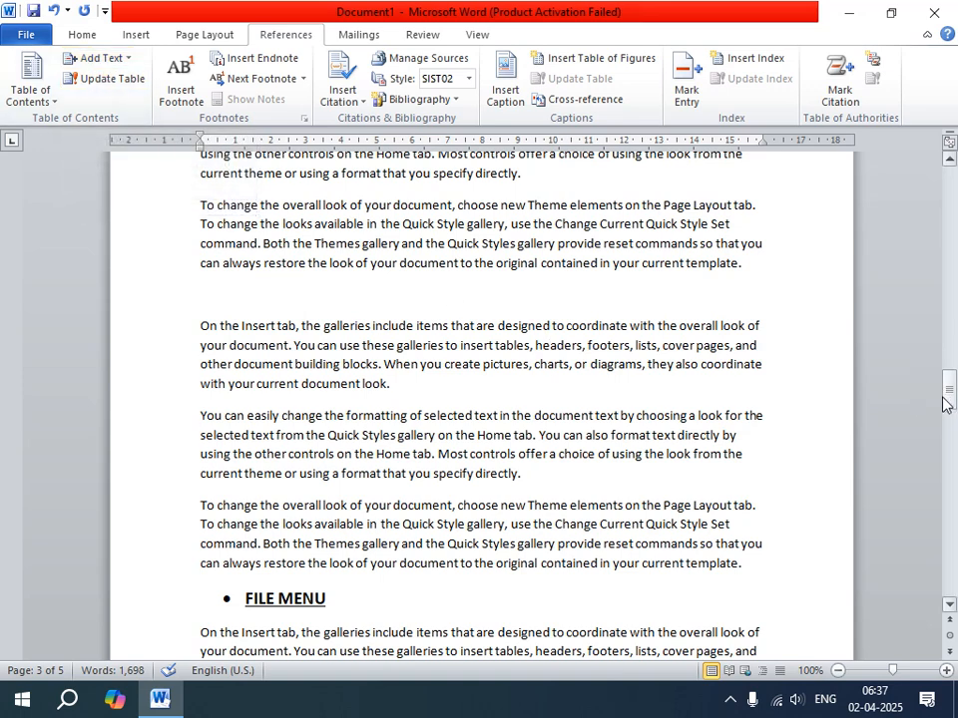
pyautogui.moveTo(945, 403); pyautogui.dragTo(938, 197)
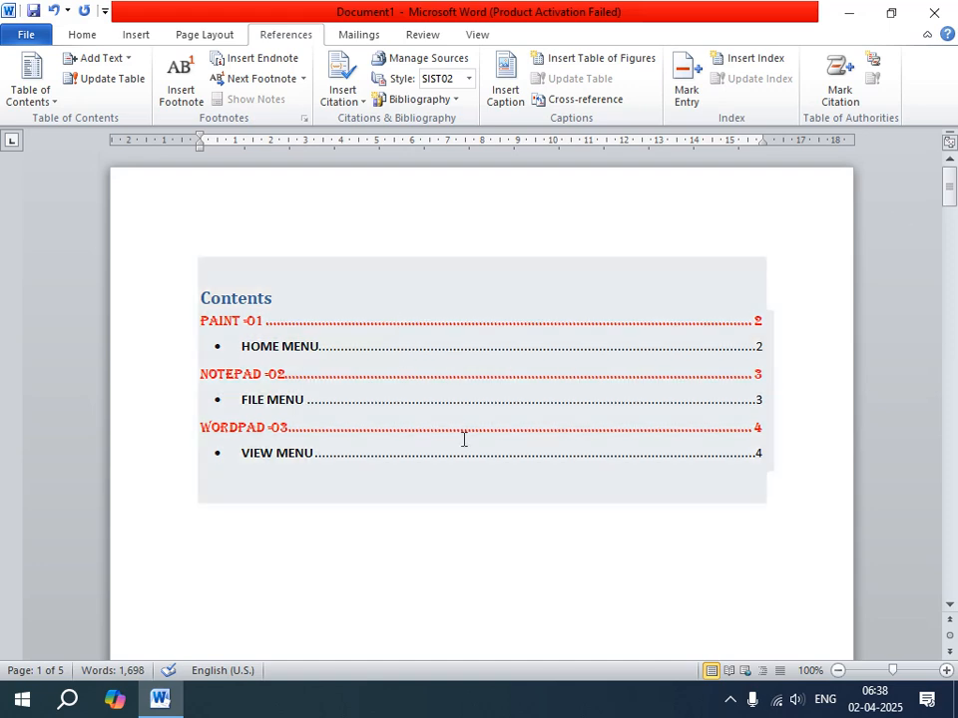
pyautogui.click(464, 347)
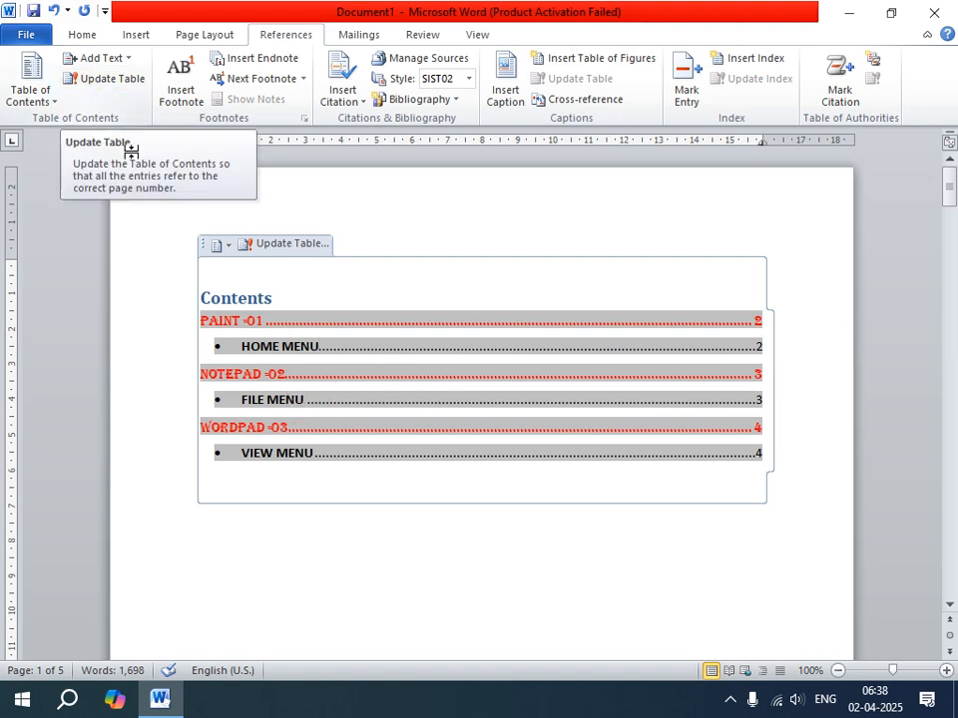
pyautogui.click(120, 84)
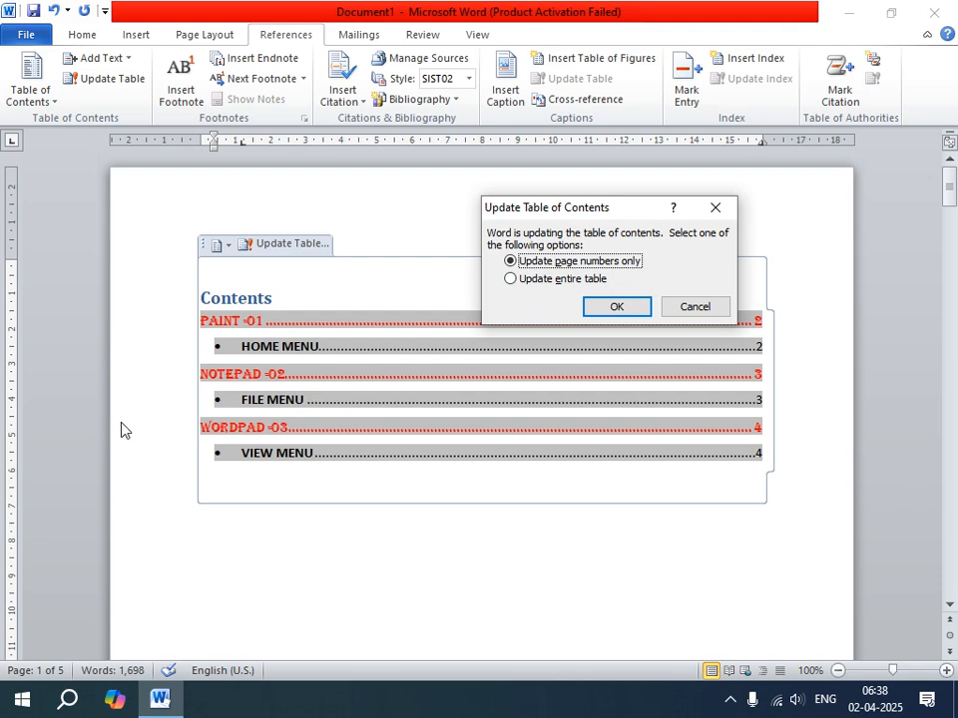
pyautogui.click(509, 281)
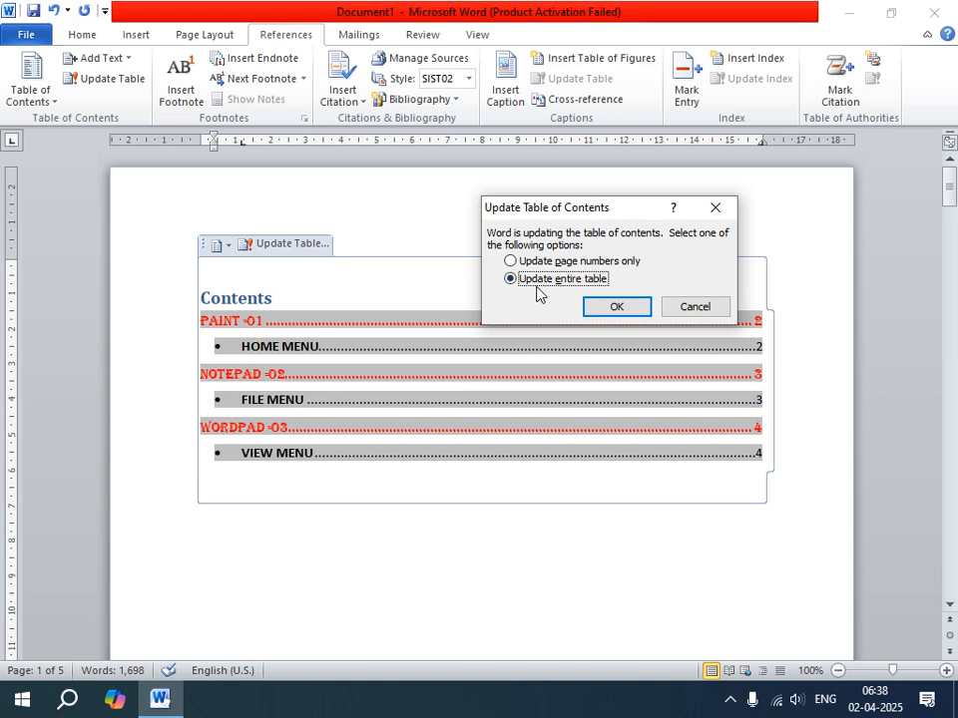
pyautogui.click(611, 307)
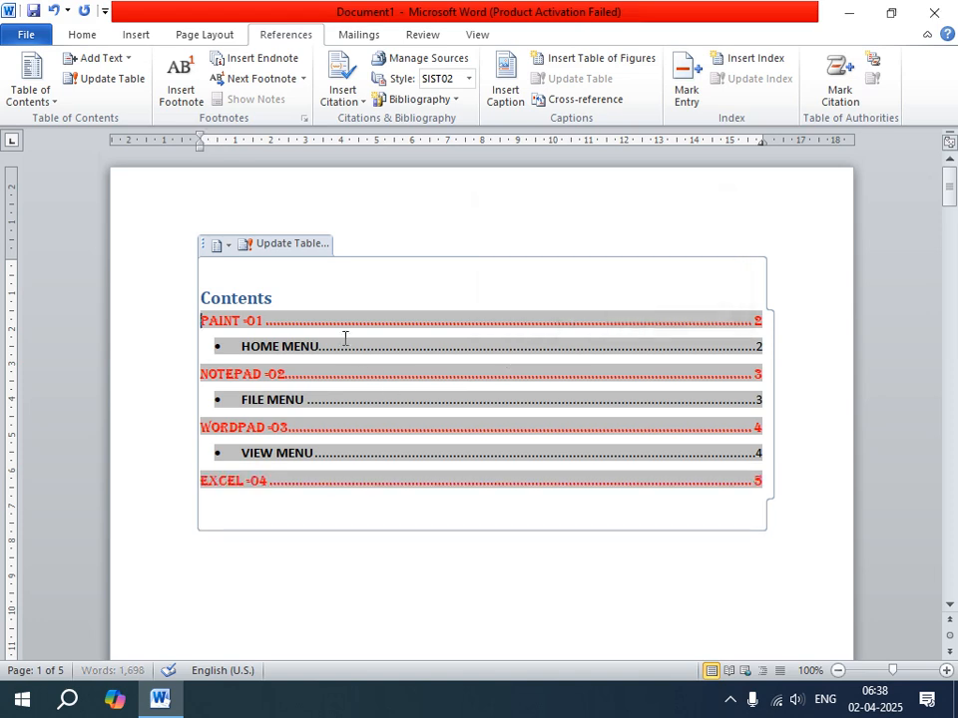
pyautogui.click(311, 547)
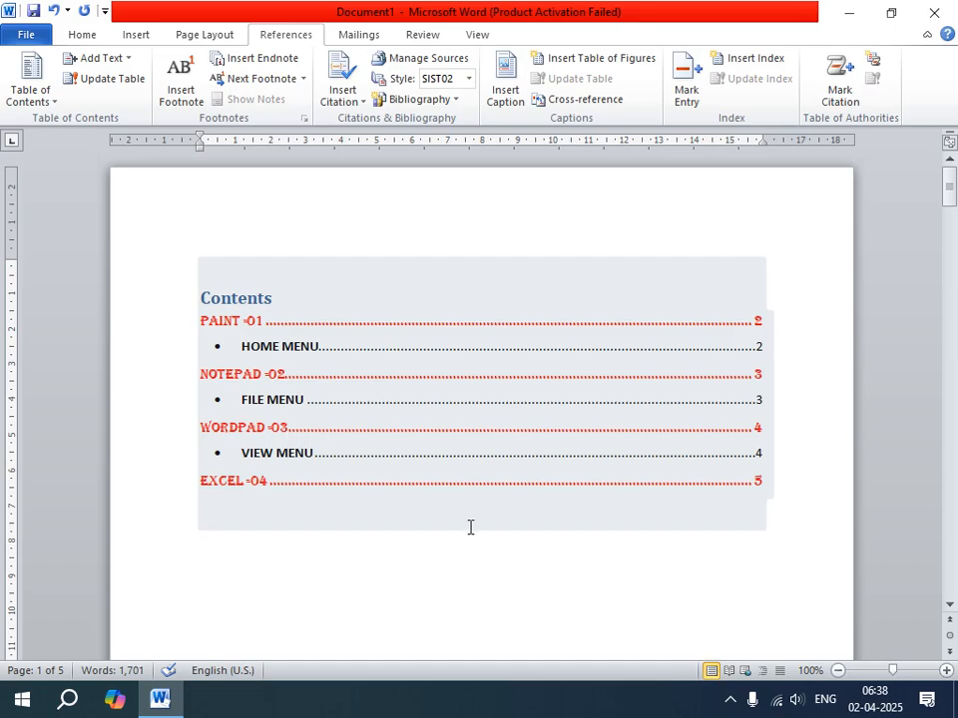
# Follow the "WORDPAD -03" and "EXCEL -04" table of contents links to their chapters, returning to the start of the document after each.
pyautogui.moveTo(950, 192)
pyautogui.mouseDown()
pyautogui.moveTo(949, 450)
pyautogui.moveTo(950, 185)
pyautogui.mouseUp()
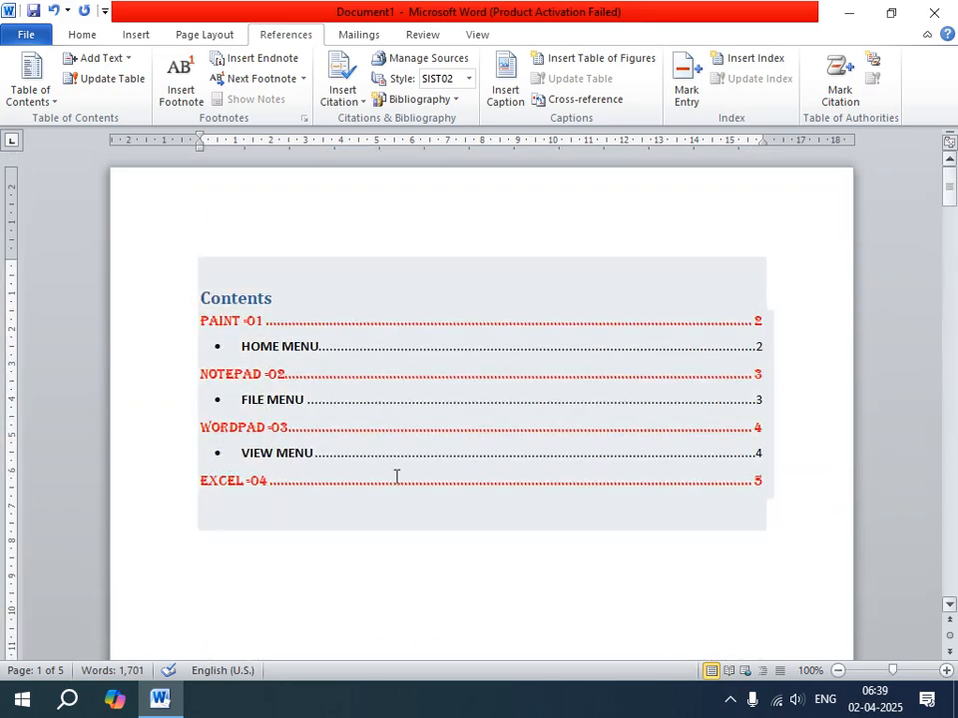
pyautogui.click(436, 584)
pyautogui.keyDown('ctrl'); pyautogui.click(313, 436); pyautogui.keyUp('ctrl')
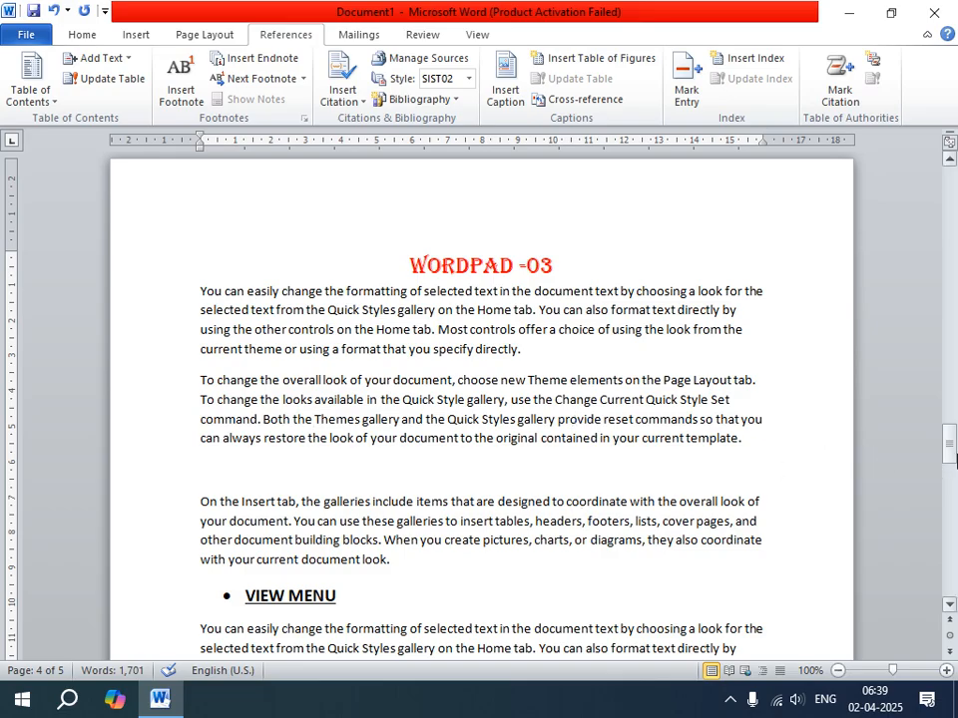
pyautogui.moveTo(948, 447)
pyautogui.mouseDown()
pyautogui.moveTo(948, 457)
pyautogui.moveTo(948, 401)
pyautogui.moveTo(949, 446)
pyautogui.mouseUp()
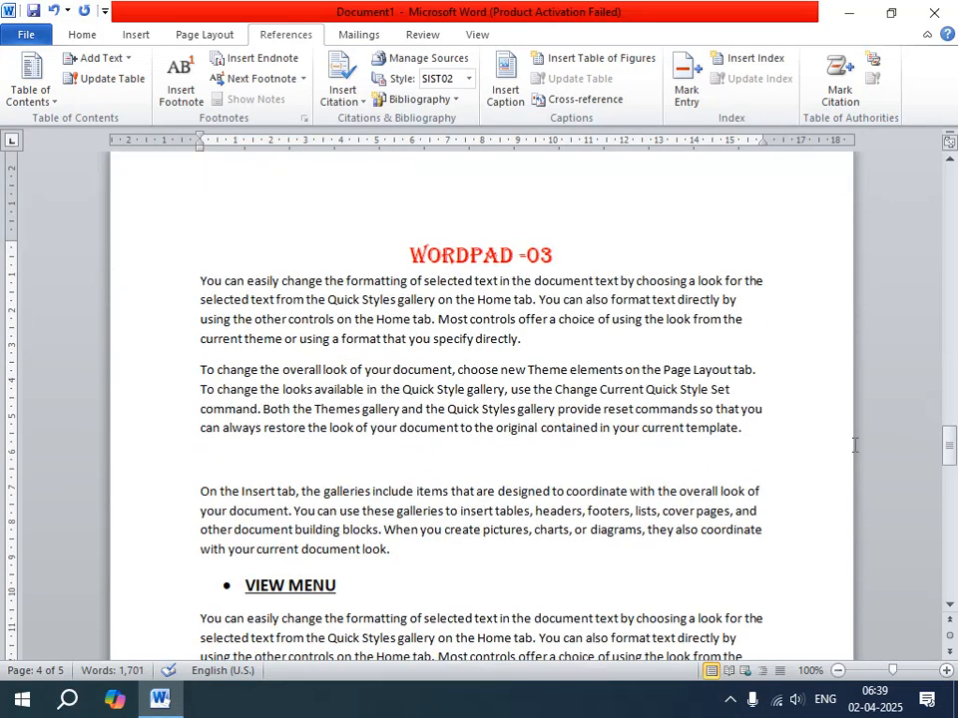
pyautogui.hotkey('ctrl', 'Home')
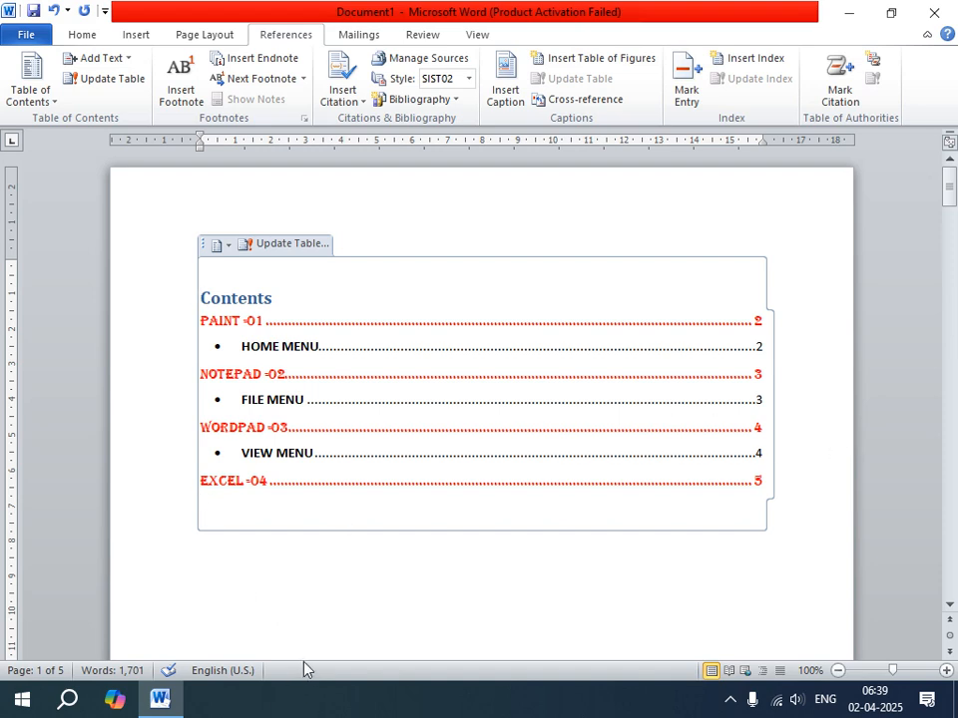
pyautogui.keyDown('ctrl'); pyautogui.click(280, 483); pyautogui.keyUp('ctrl')
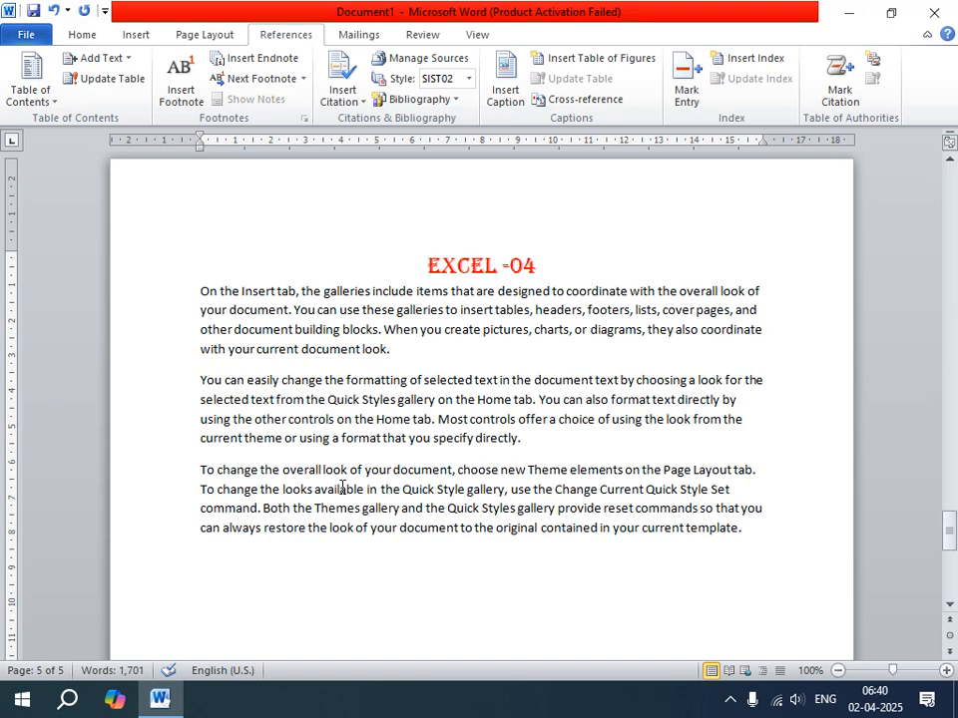
pyautogui.hotkey('ctrl', 'Home')
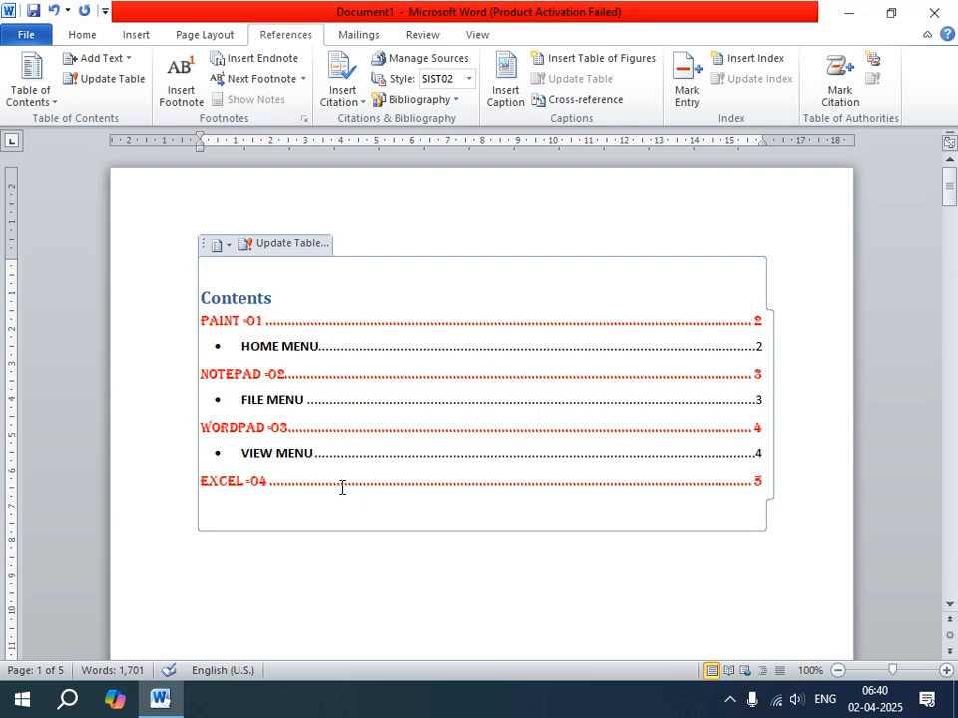